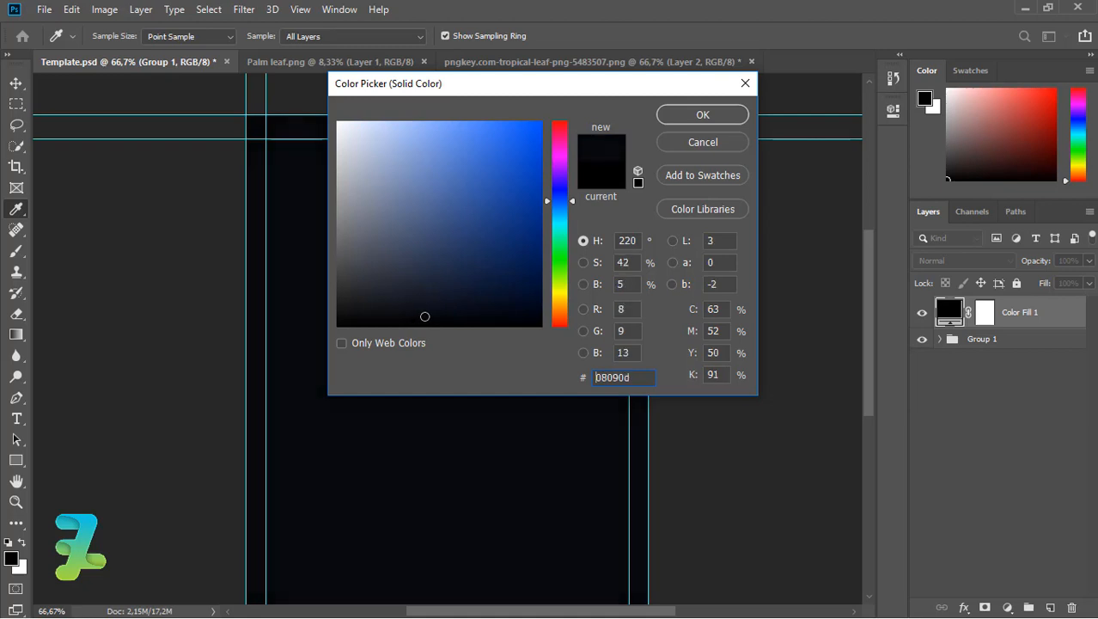
Move the near-black Color Fill 1 under Group 1 and set up a 136 px brush.
left_click(711, 113)
left_click_drag(939, 318, 961, 358)
left_click(17, 254)
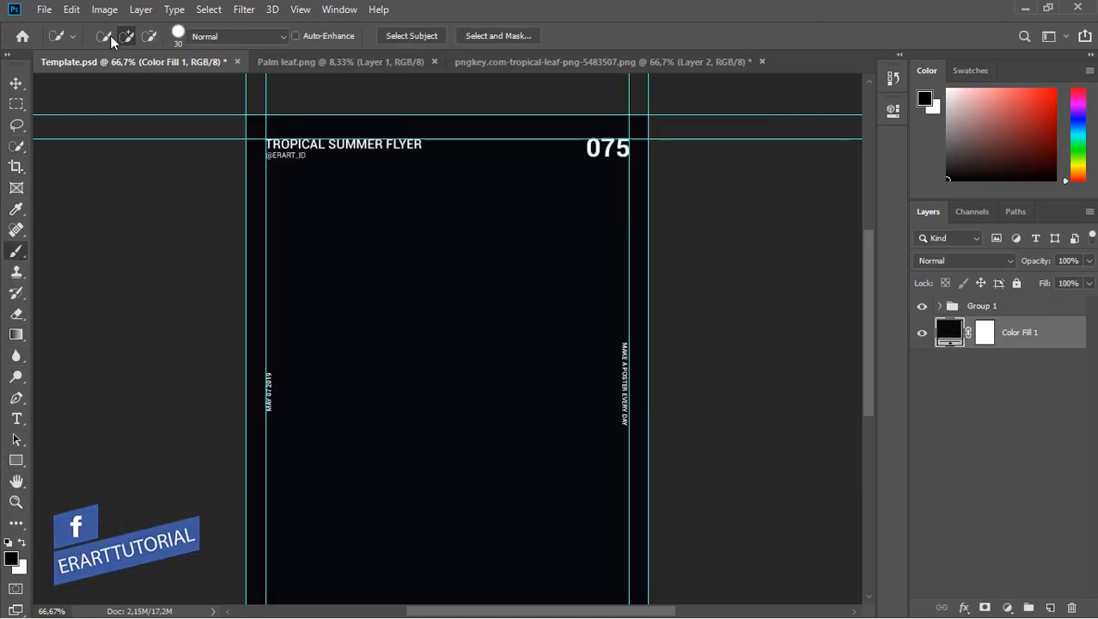
left_click(117, 37)
left_click(119, 37)
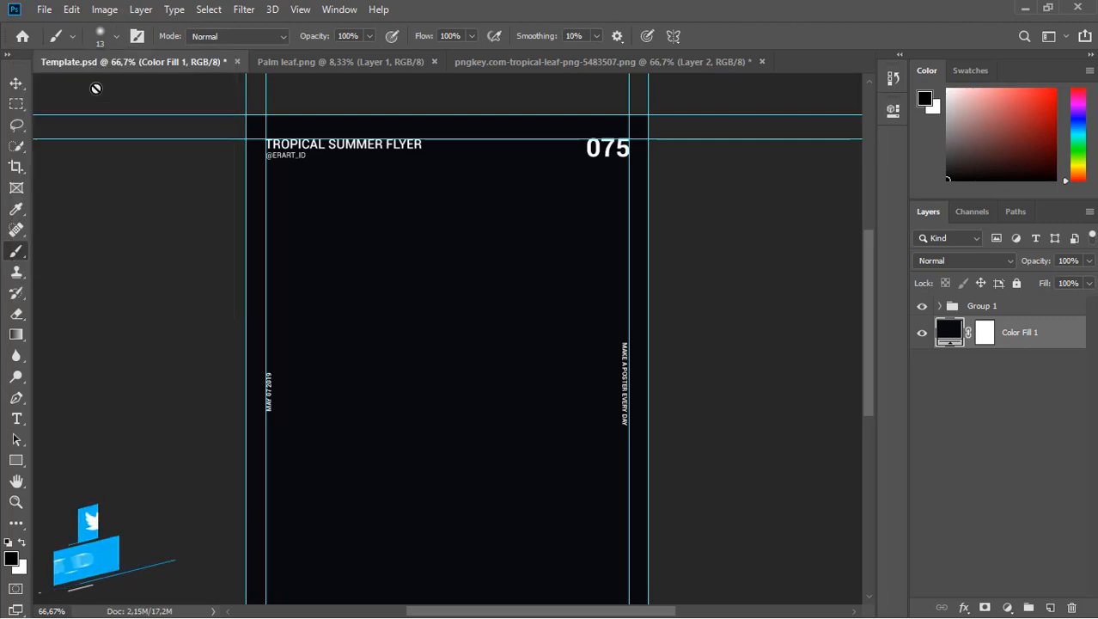
left_click(96, 88)
left_click(560, 256)
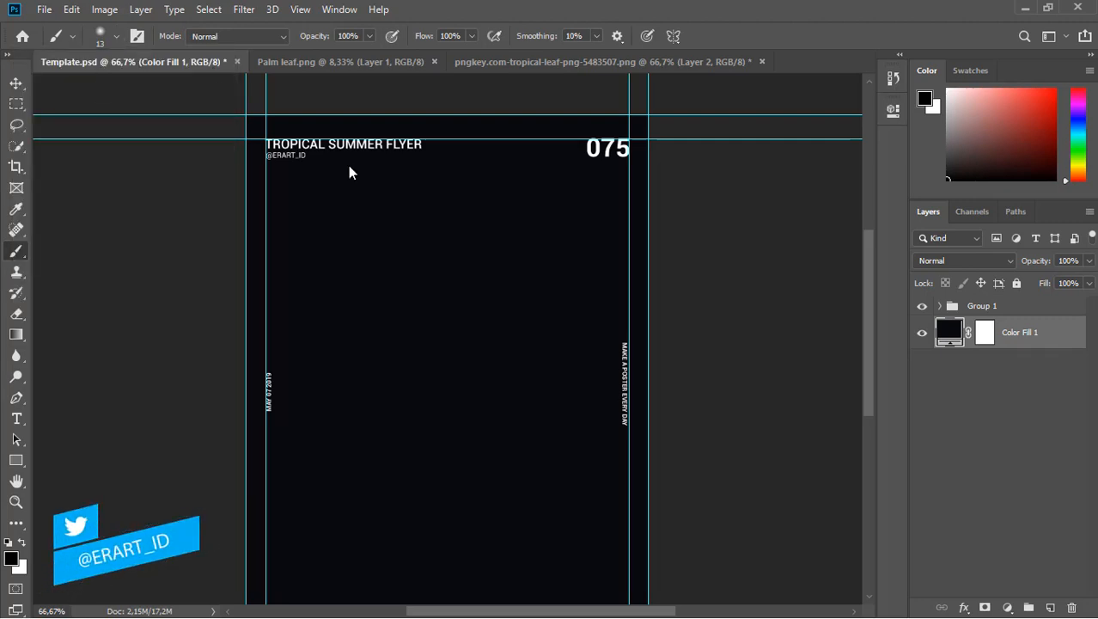
left_click(114, 39)
left_click_drag(98, 91, 151, 87)
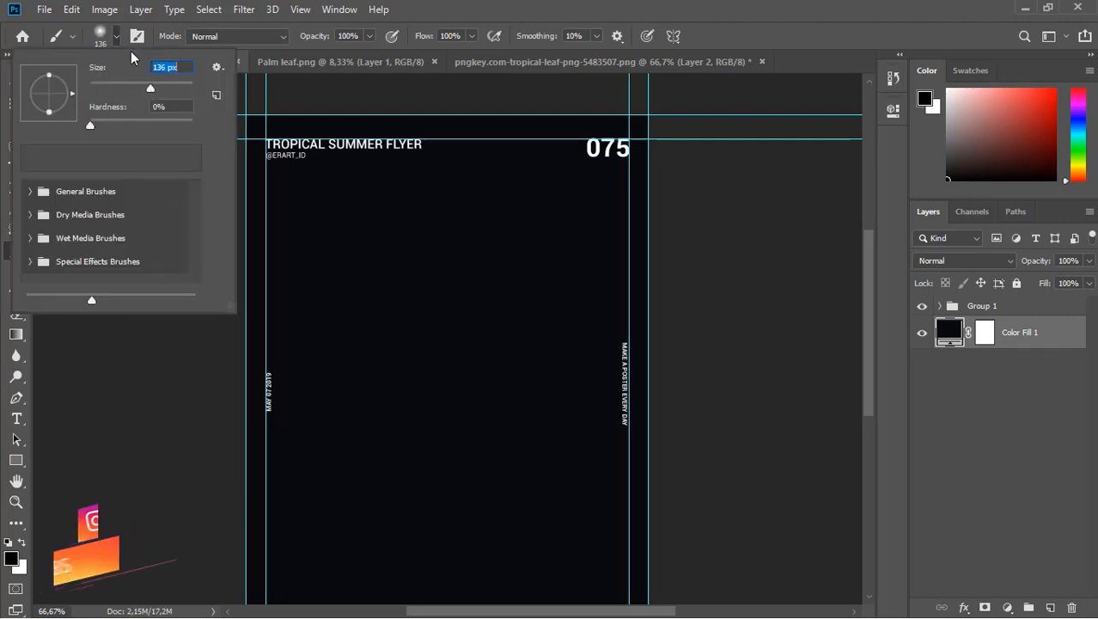
Set the foreground colour to cyan 00c6ff.
left_click(11, 559)
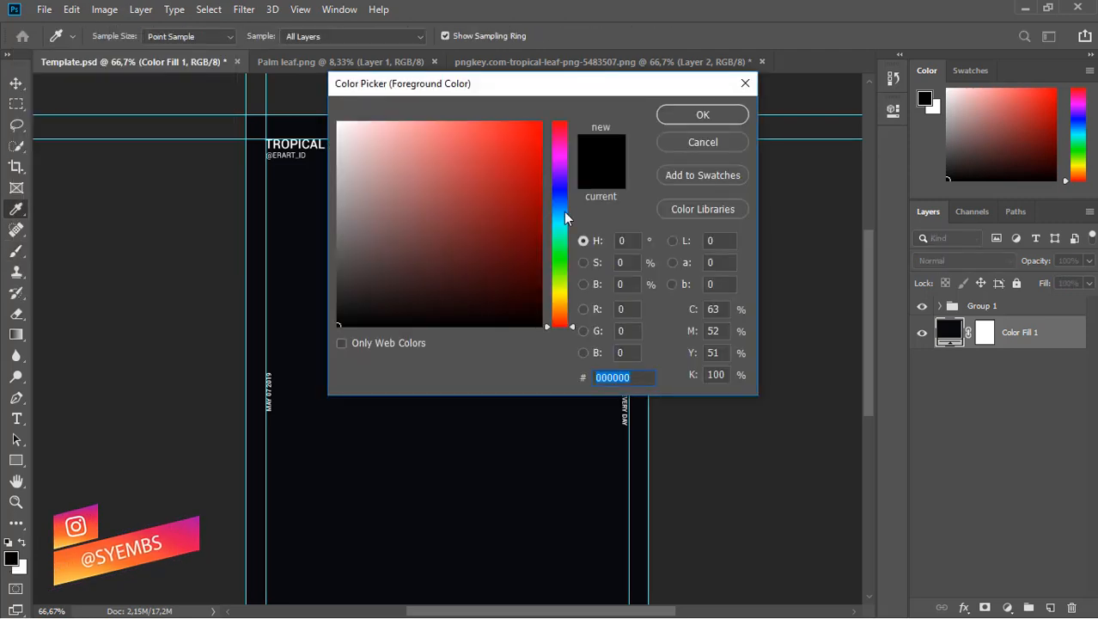
left_click(560, 216)
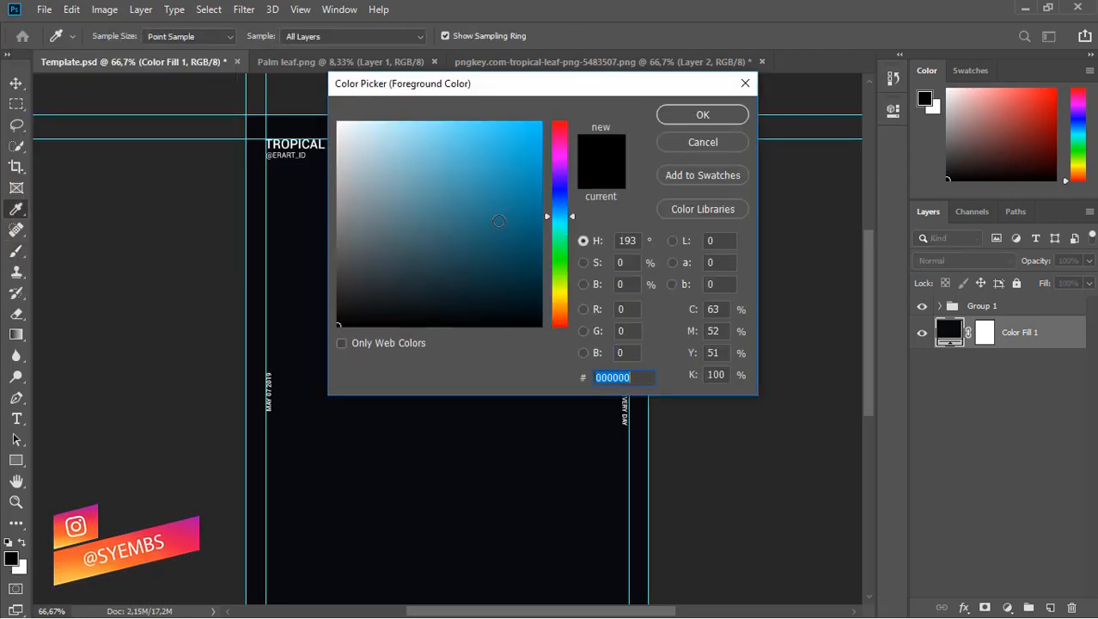
type("00c6ff")
left_click(663, 115)
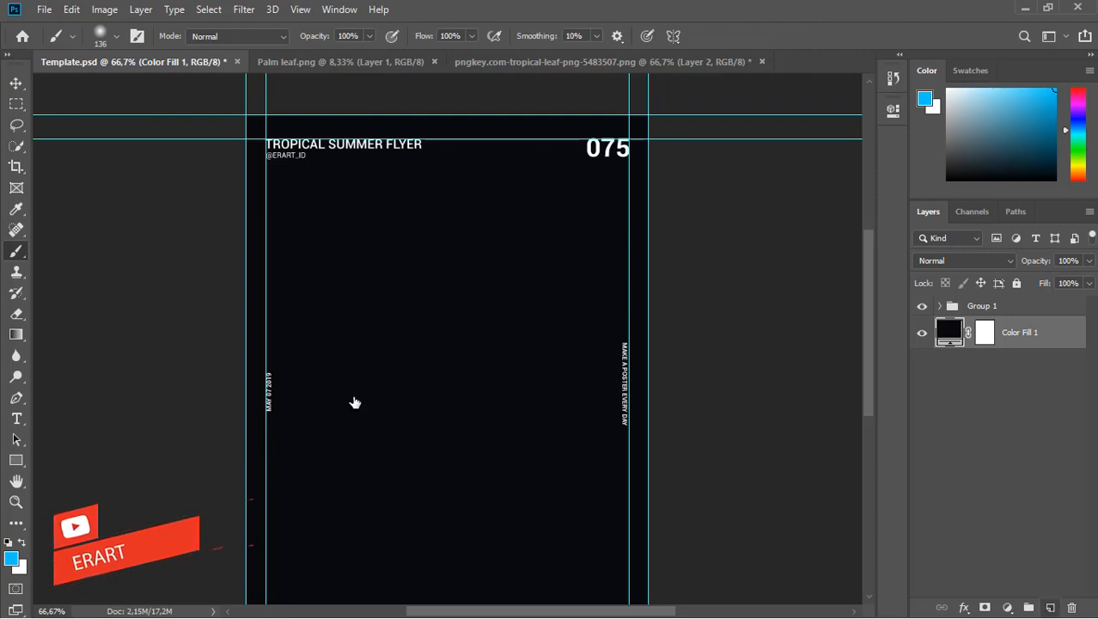
Add a new layer and paint a soft cyan glow at the left edge.
key("ctrl+shift+alt+n")
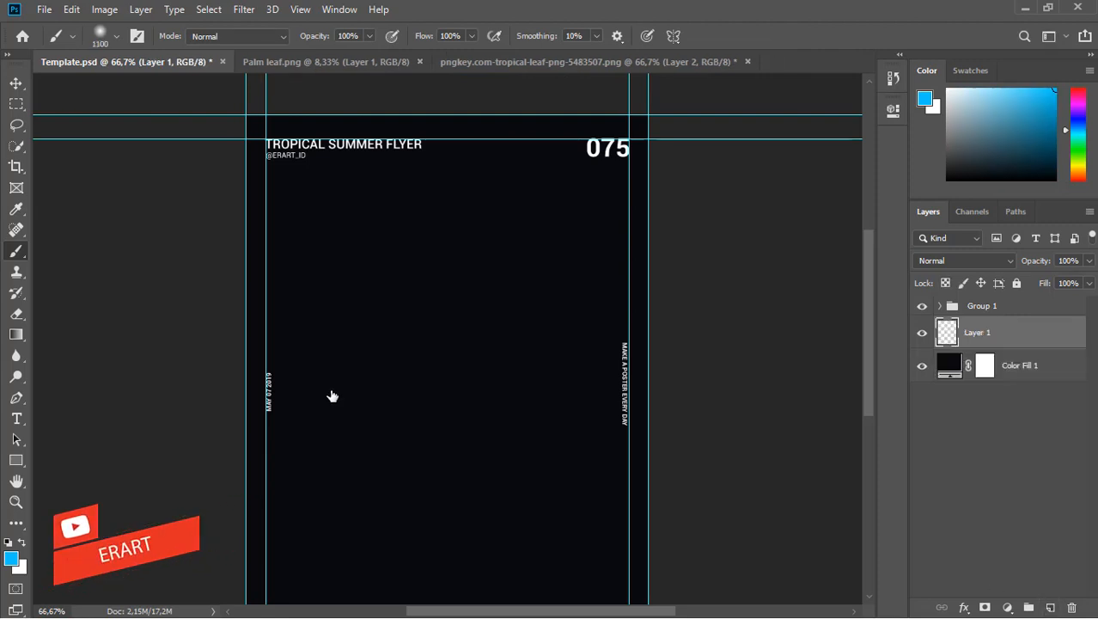
left_click(305, 390)
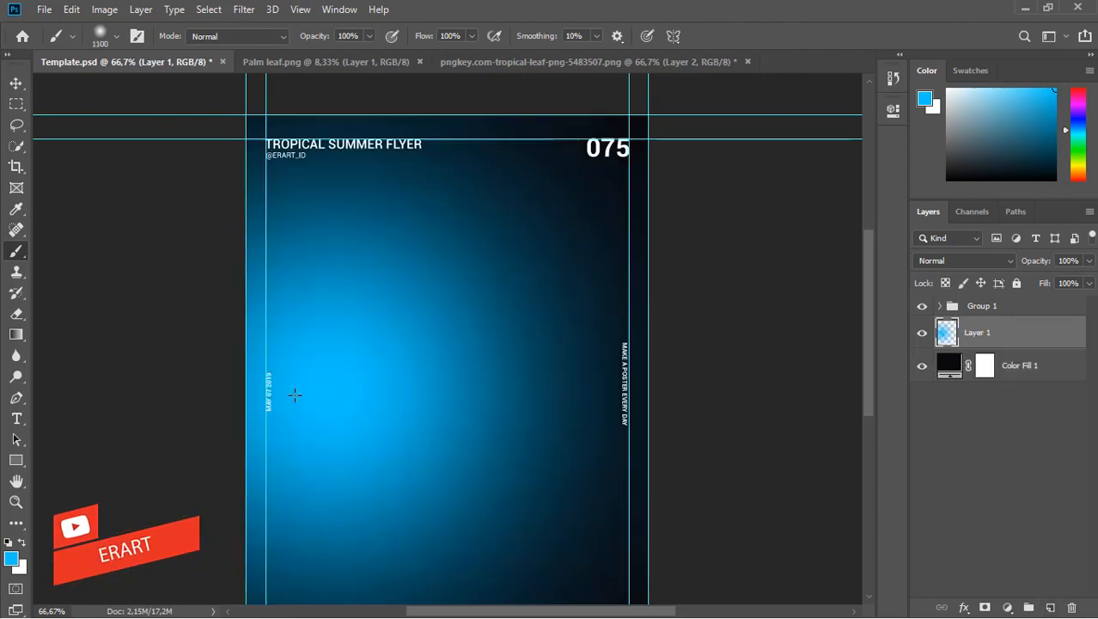
key("ctrl+z")
left_click(239, 394)
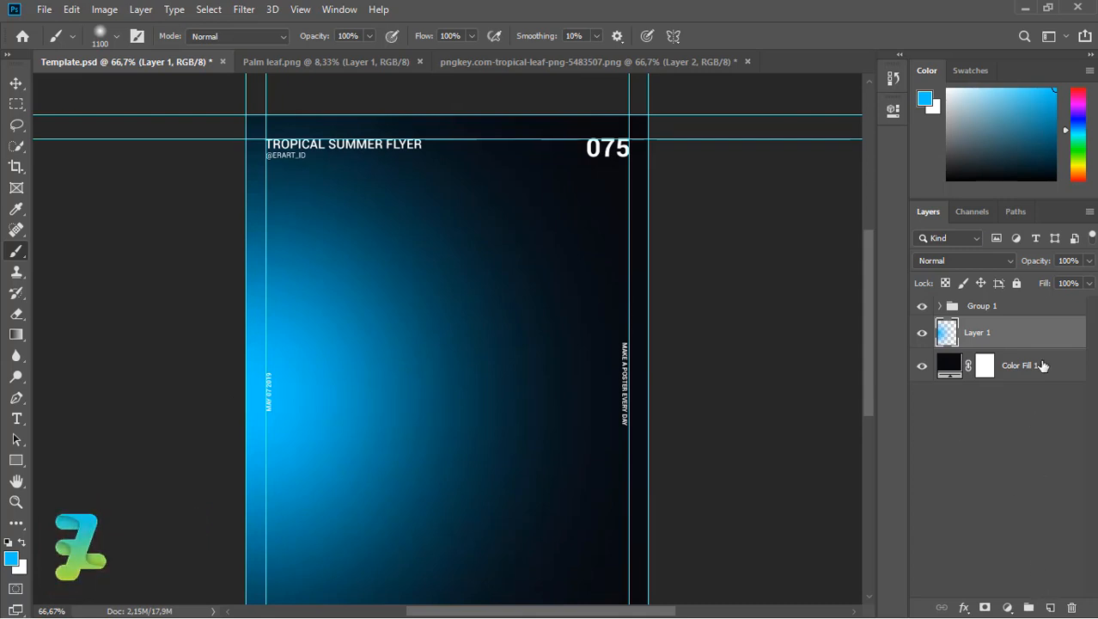
Add Layer 2 above the fill and set the foreground to magenta ff0cf6.
left_click(1042, 365)
left_click(1050, 607)
key("x")
left_click(11, 559)
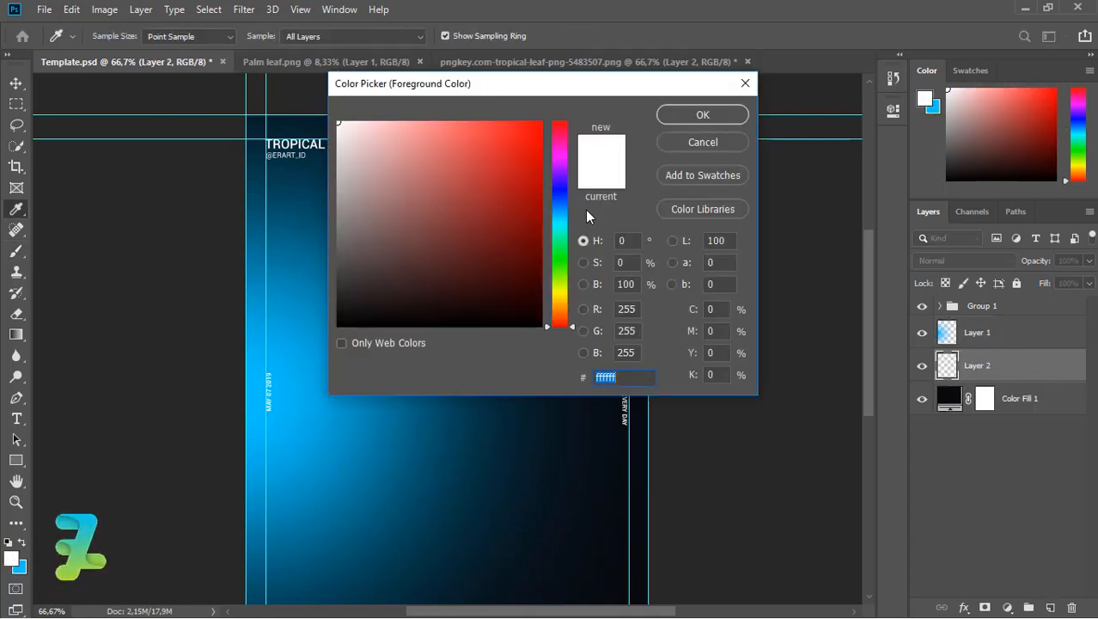
left_click(560, 155)
left_click_drag(480, 189, 533, 101)
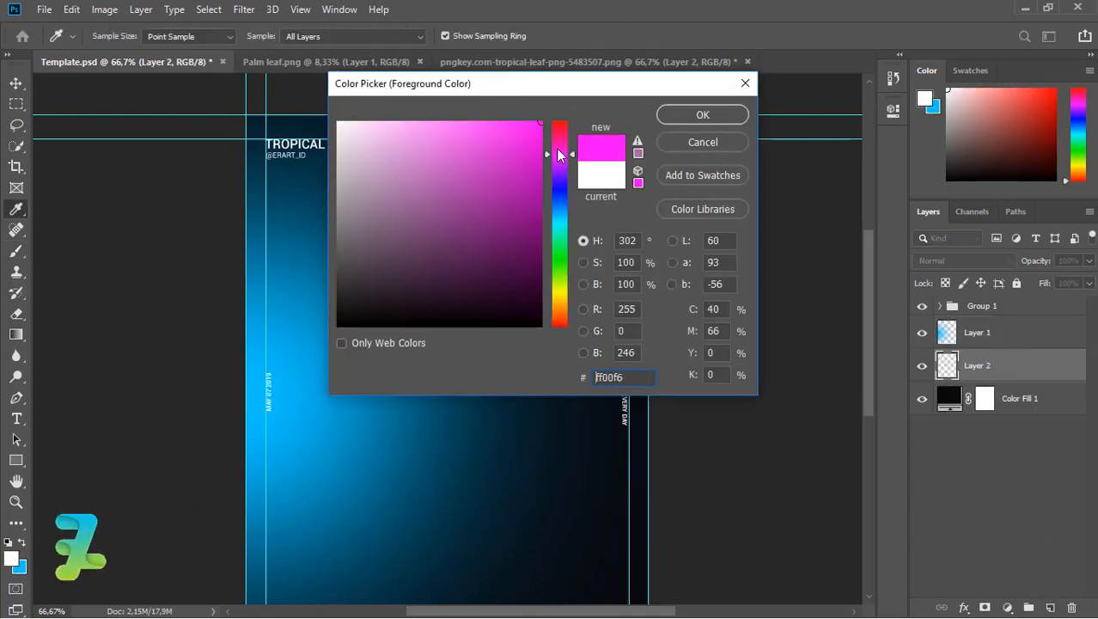
left_click(703, 115)
Paint a soft magenta glow on the right side of the flyer.
left_click(608, 379)
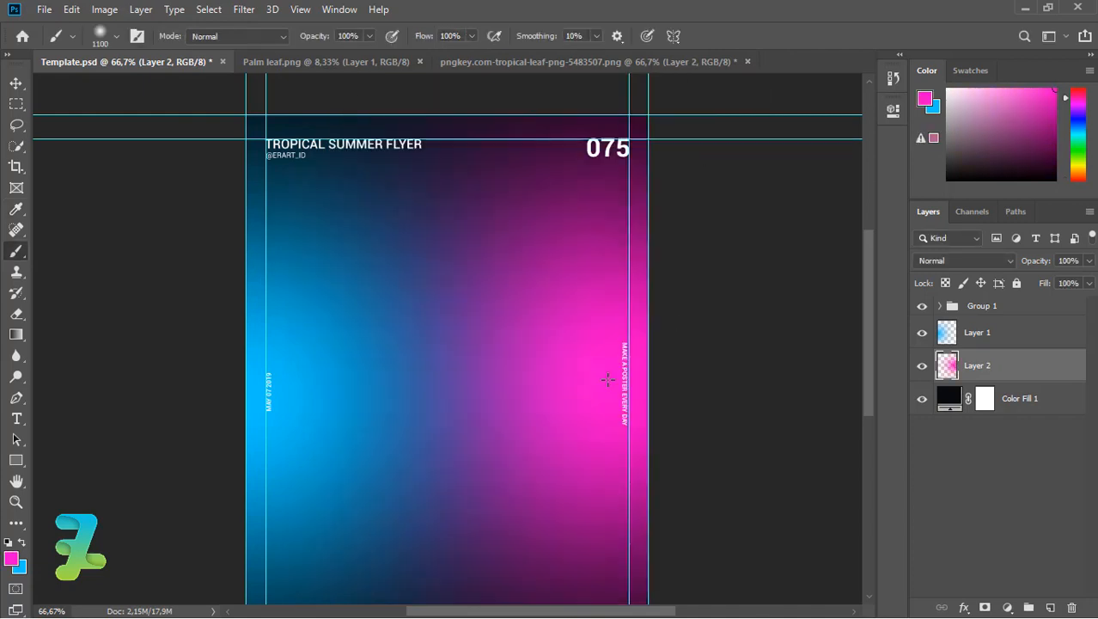
key("ctrl+z")
left_click(592, 384)
left_click(1043, 335)
Group Layer 1, Layer 2 and Color Fill 1 into a group named BG.
left_click(1055, 406, "shift")
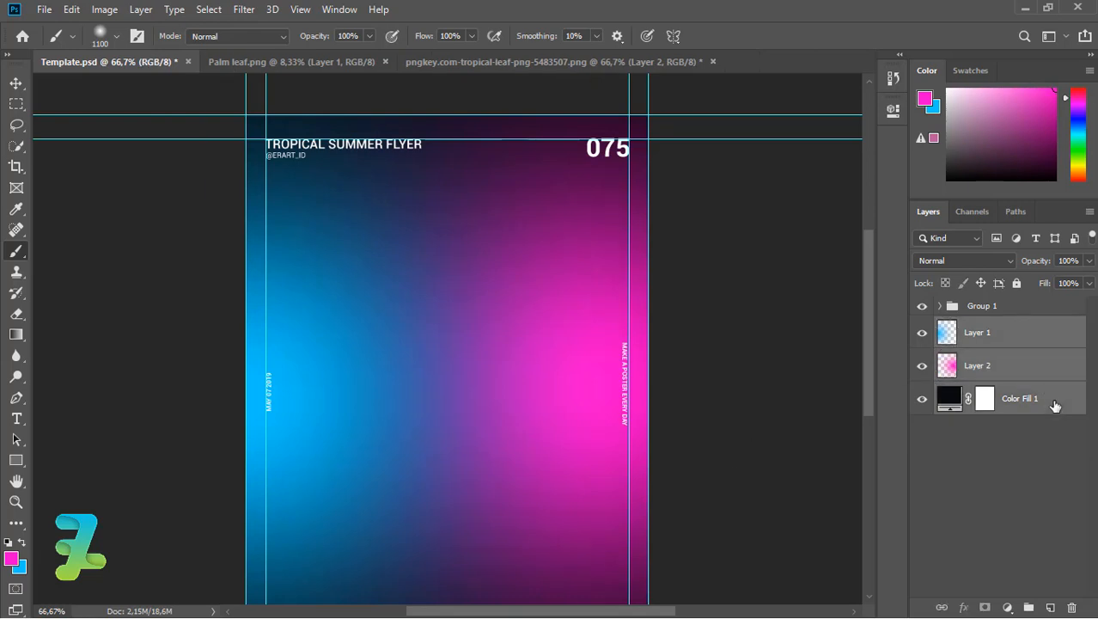
key("ctrl+g")
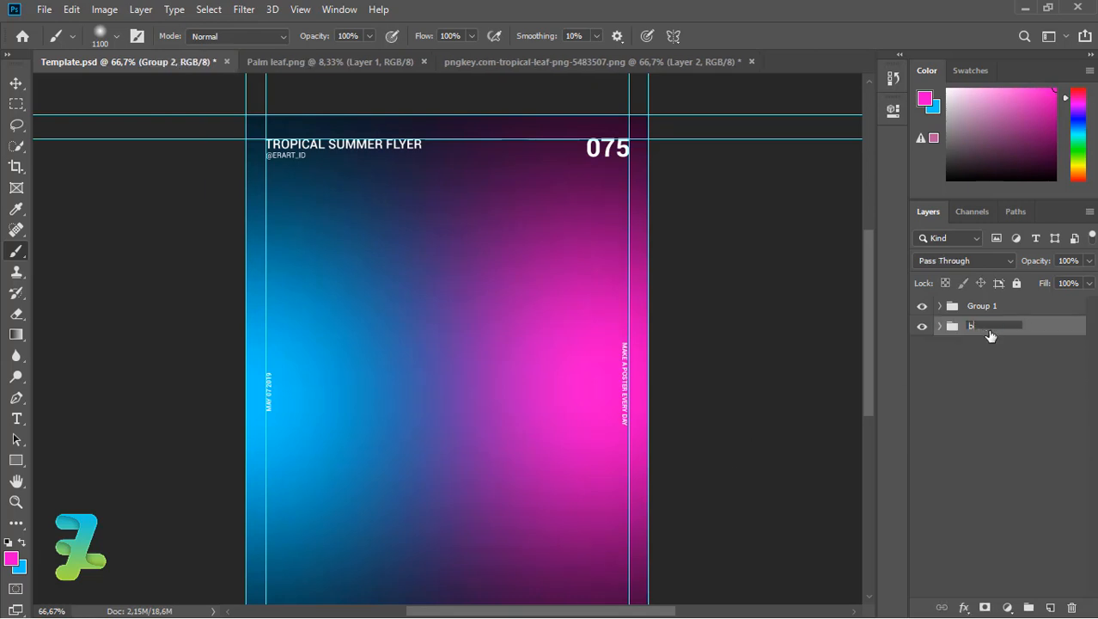
key("Return")
Convert BG to a smart object and apply a Gaussian Blur to it.
right_click(990, 335)
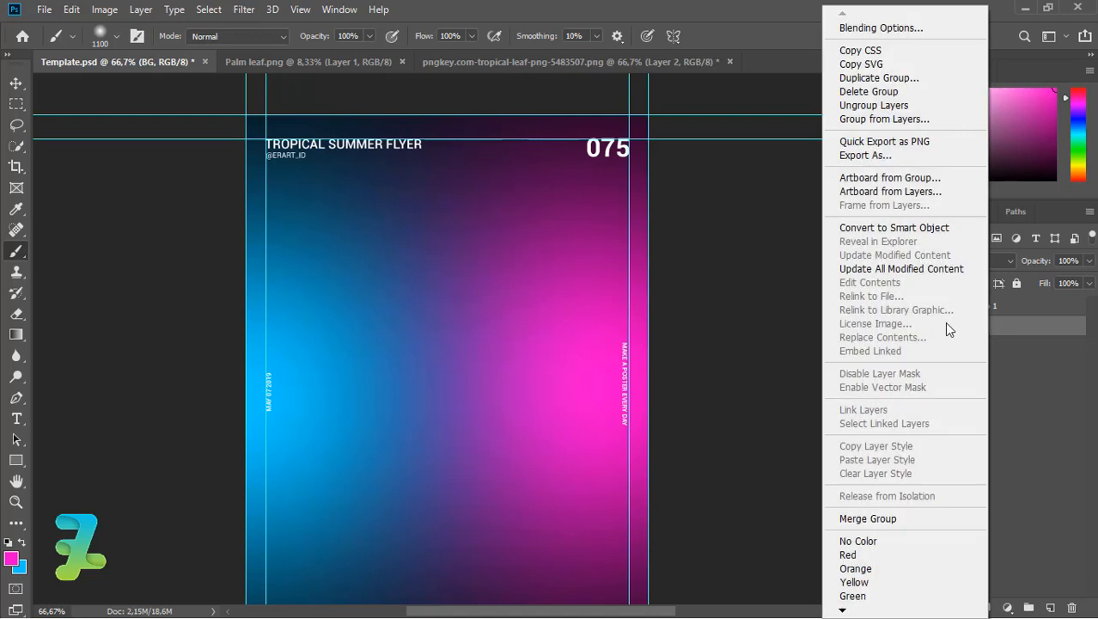
left_click(868, 227)
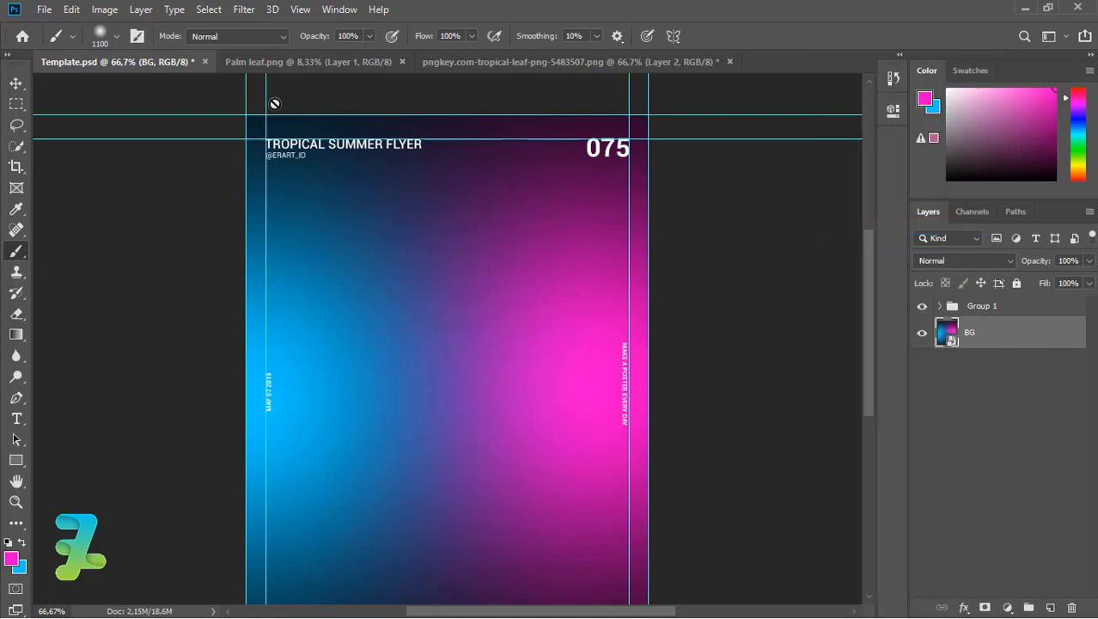
left_click(245, 10)
mouse_move(284, 175)
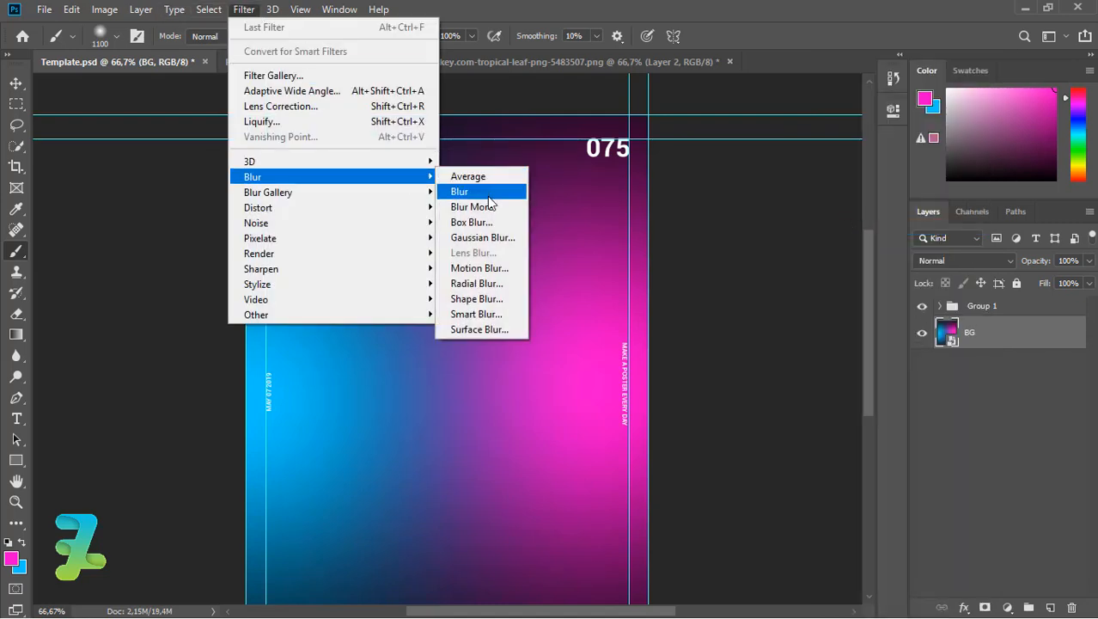
left_click(481, 238)
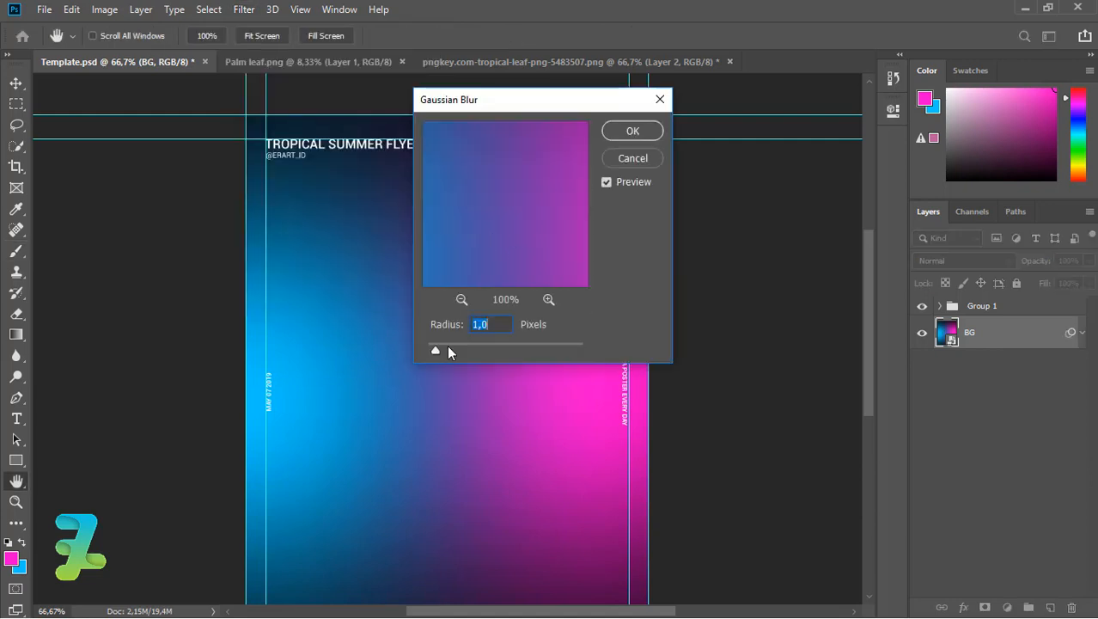
left_click(617, 131)
key("b")
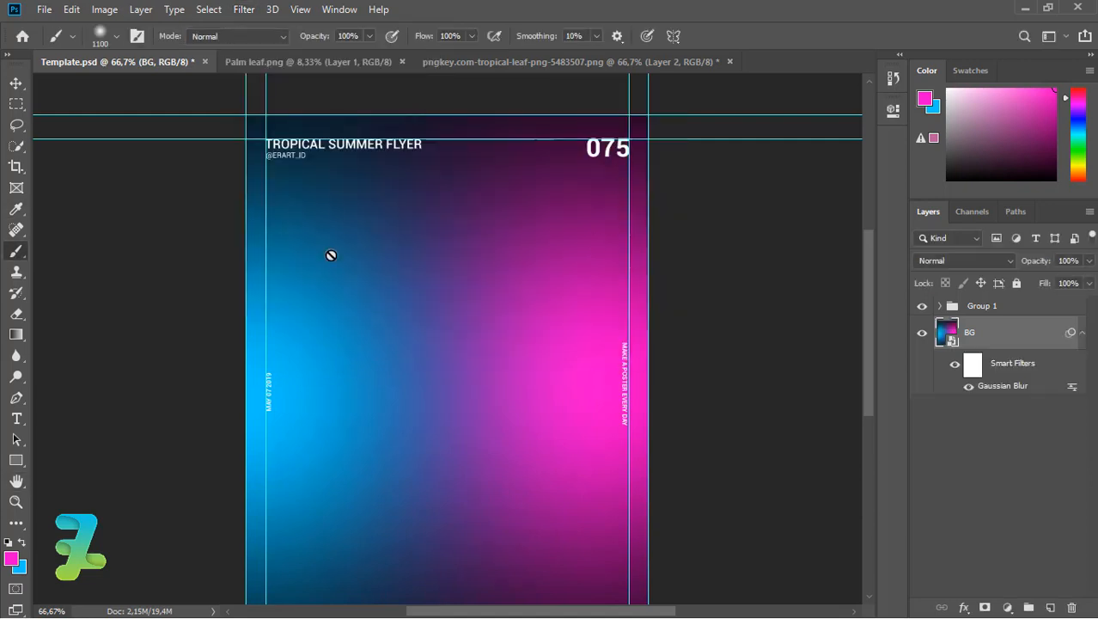
Draw a no-fill square with a thick white 55.38 px stroke in the upper middle.
left_click(13, 459)
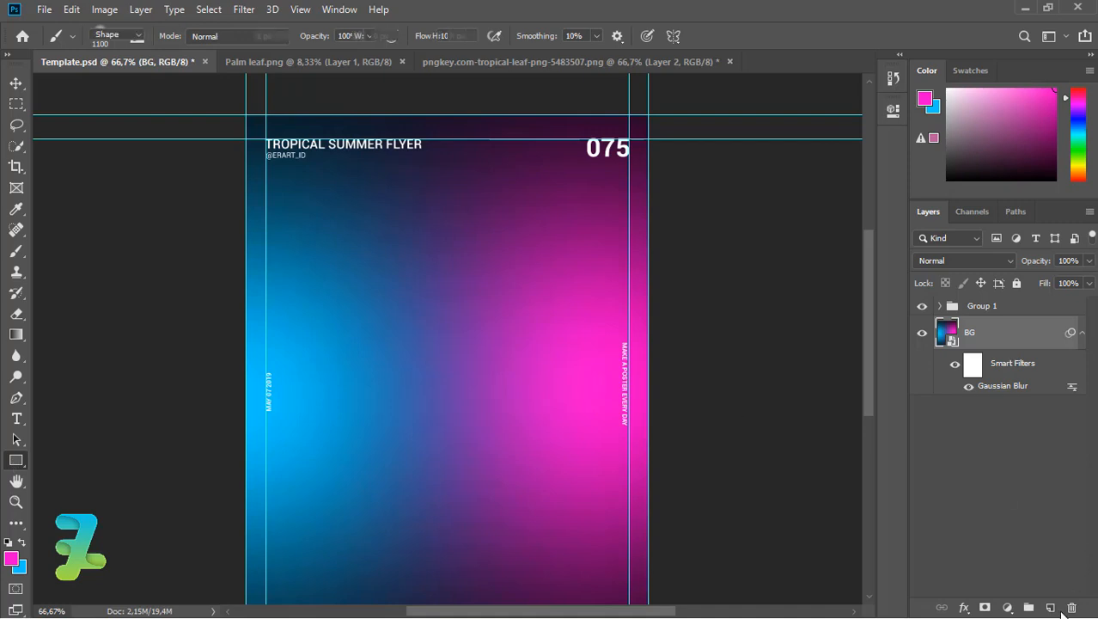
key("ctrl+shift+alt+n")
left_click(180, 36)
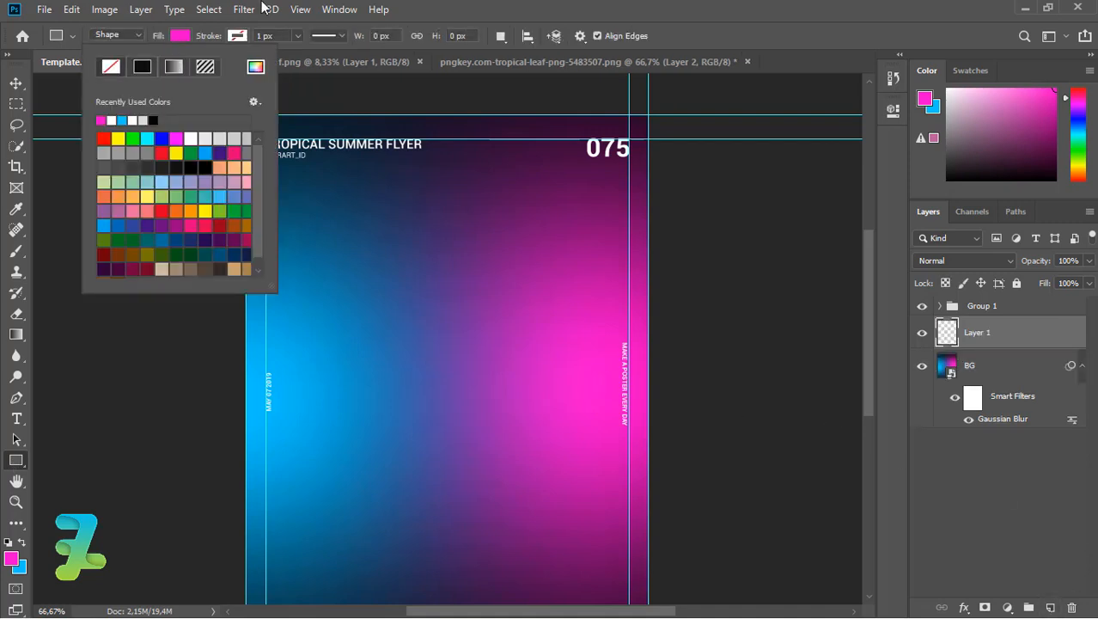
left_click(169, 66)
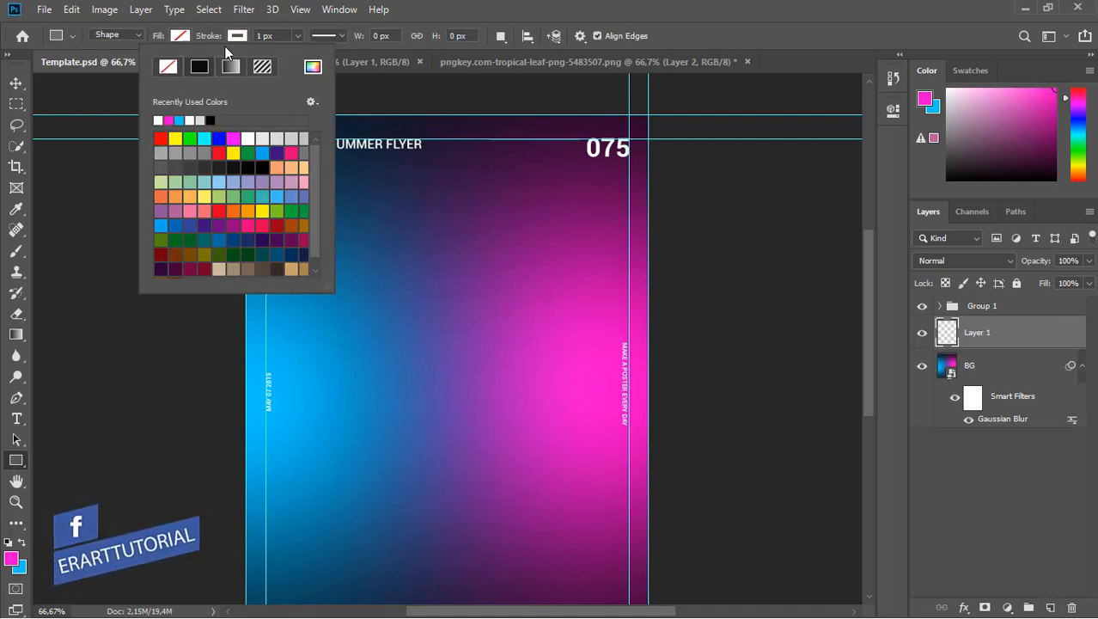
left_click(268, 37)
left_click_drag(320, 57, 320, 57)
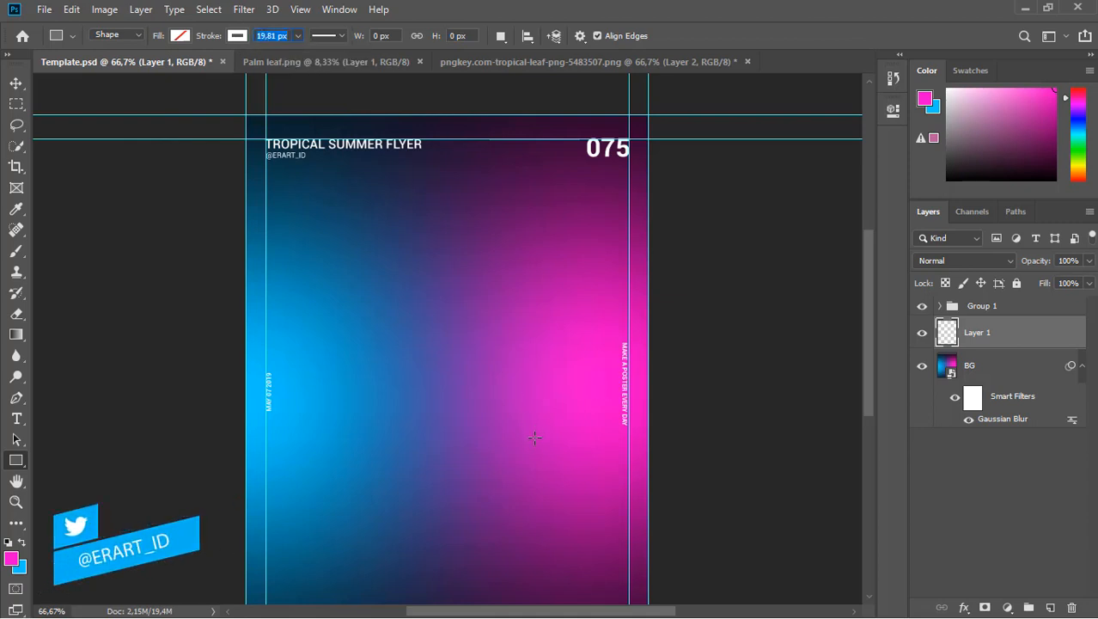
left_click_drag(398, 290, 305, 188)
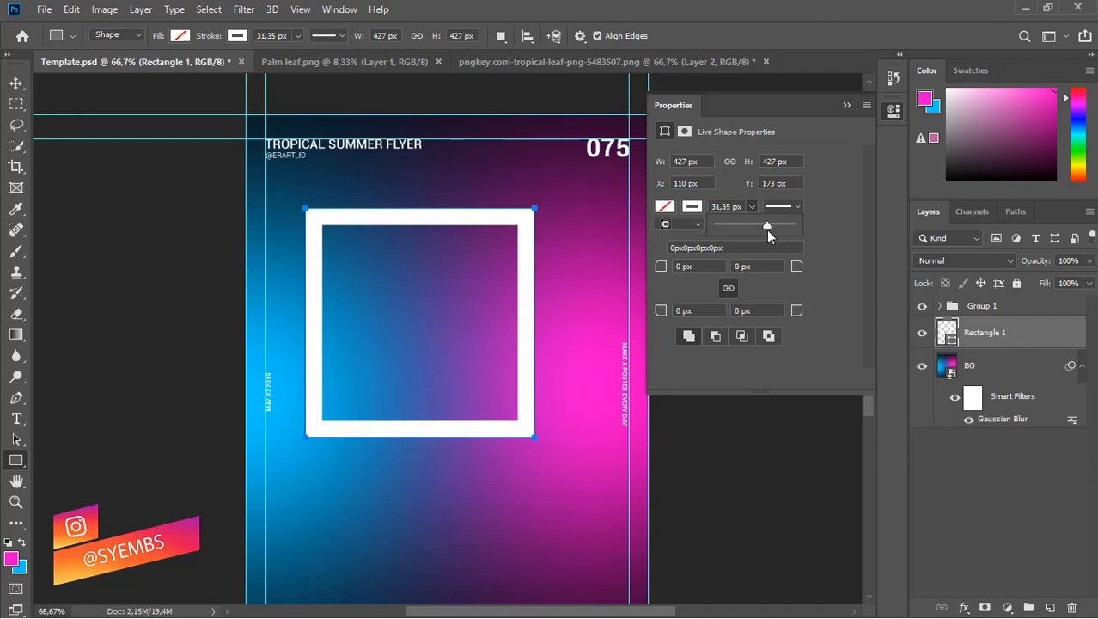
left_click_drag(773, 230, 774, 224)
left_click(845, 104)
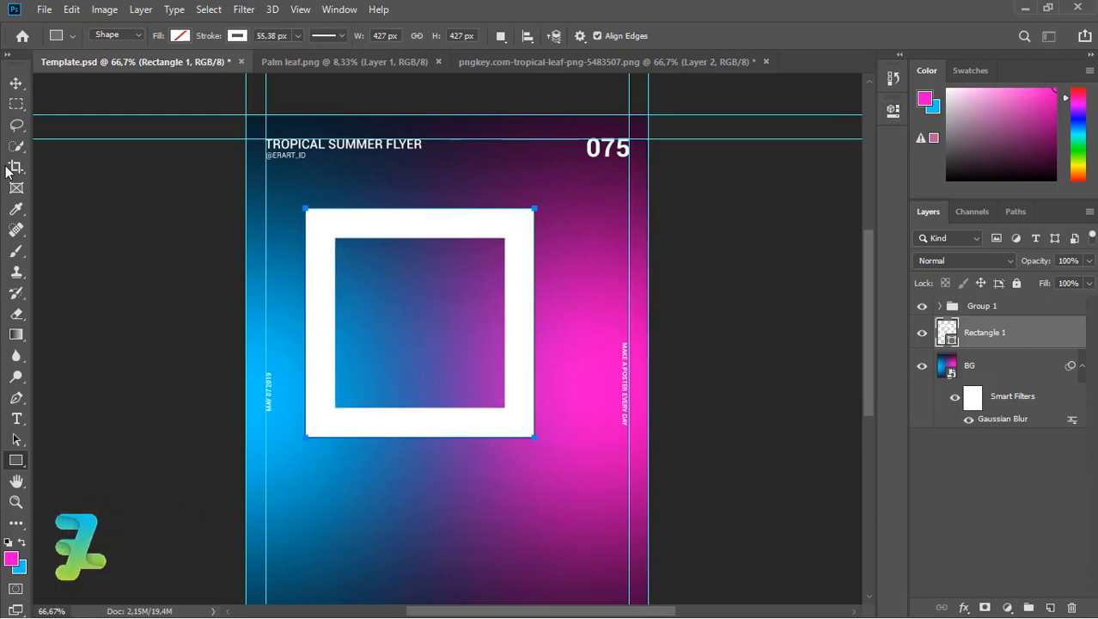
Centre the white square frame horizontally on the canvas.
left_click(15, 83)
key("ctrl+a")
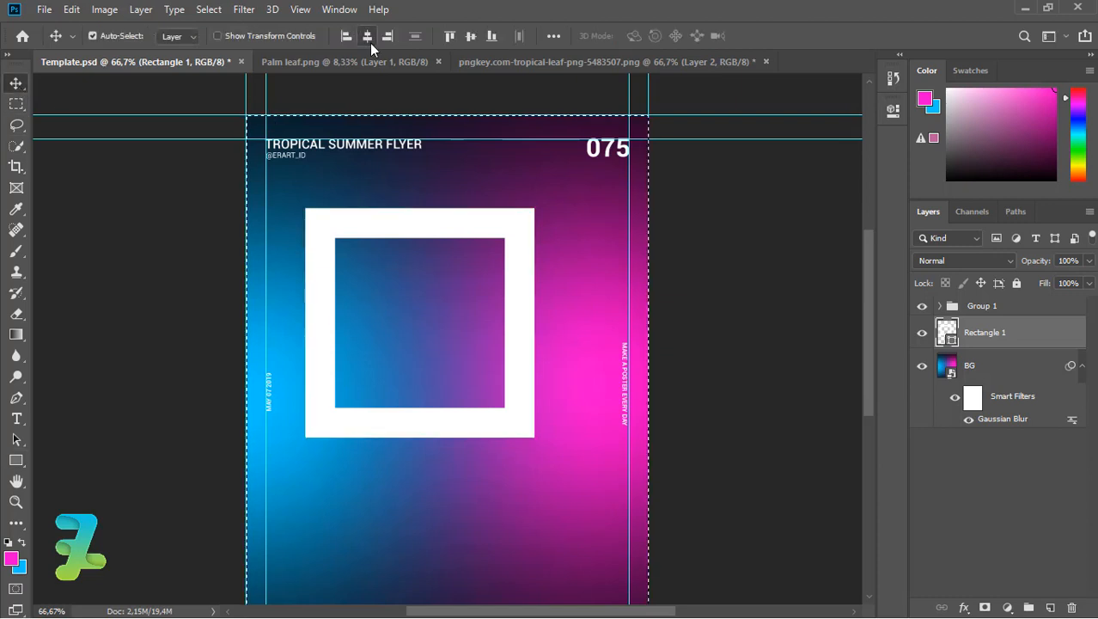
left_click(368, 37)
key("ctrl+d")
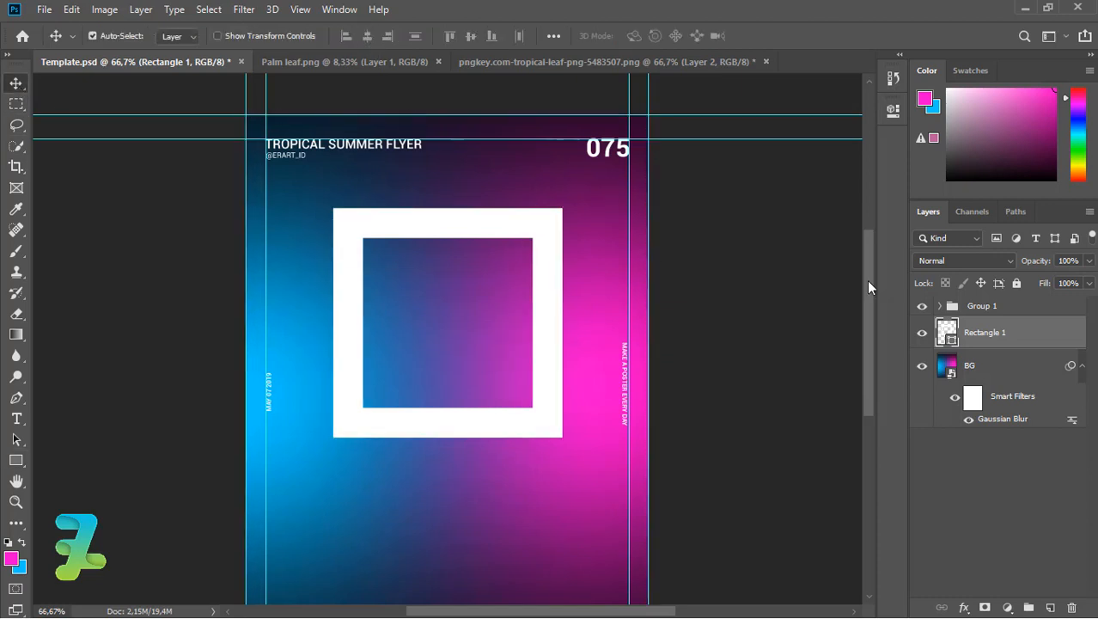
left_click_drag(868, 286, 872, 295)
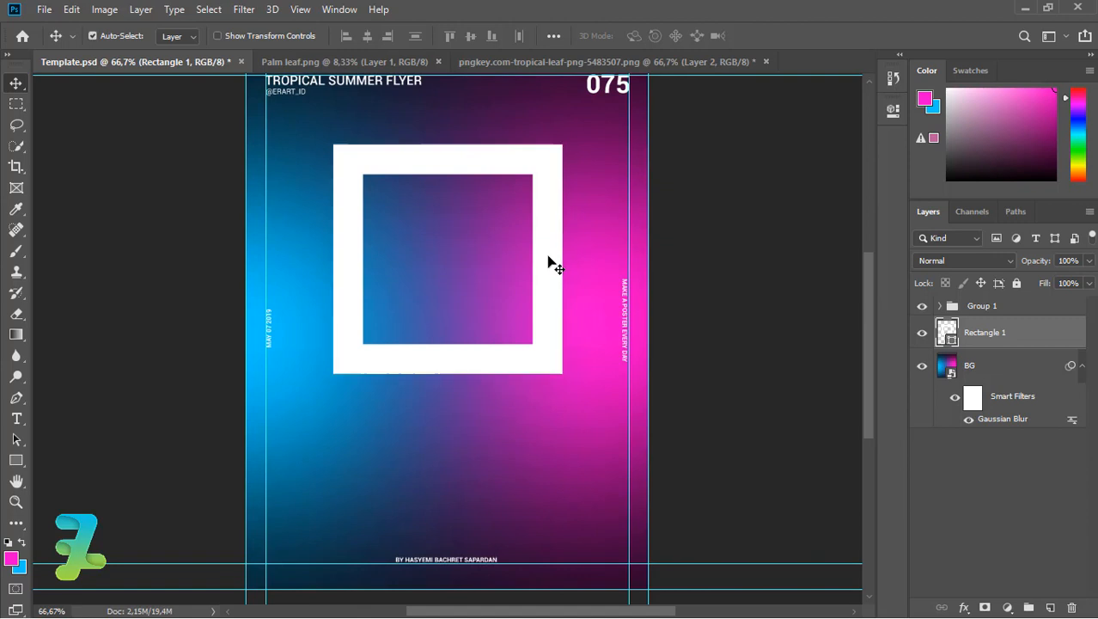
left_click_drag(549, 257, 556, 262)
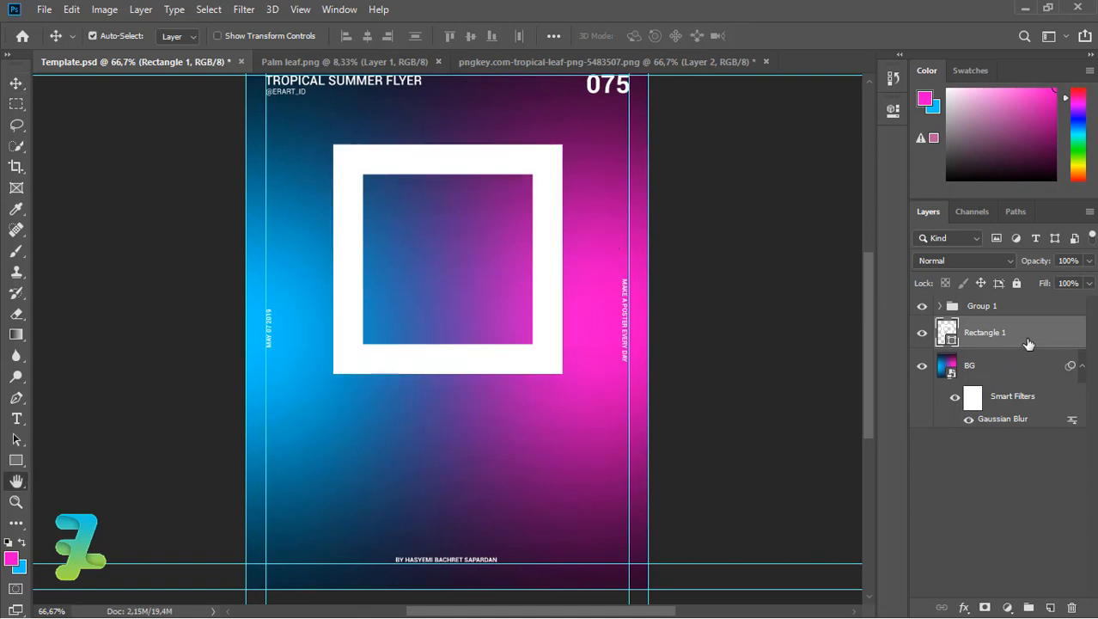
Add a white Outer Glow (Screen, 35%, 125 px size) to Rectangle 1.
double_click(1028, 343)
left_click(247, 343)
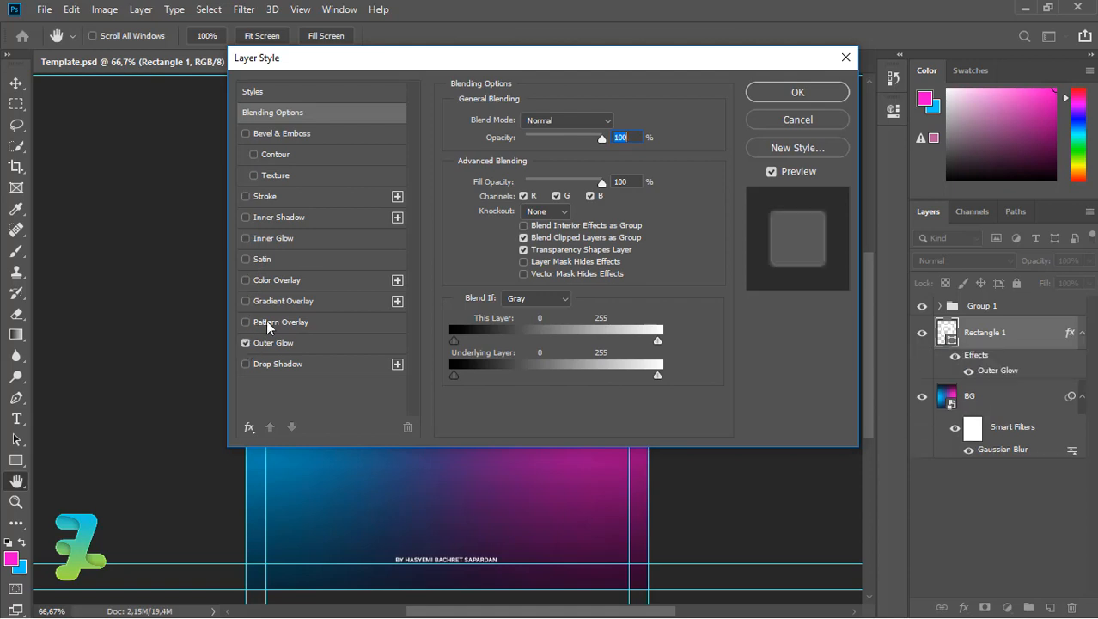
left_click_drag(463, 68, 685, 97)
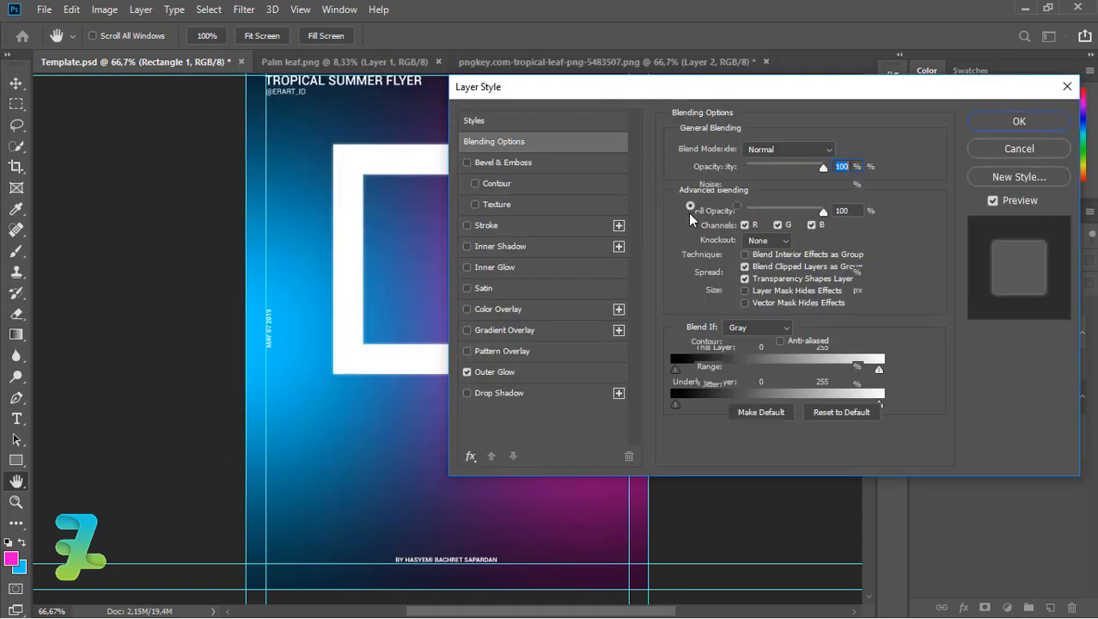
left_click(497, 372)
left_click(712, 205)
left_click(718, 115)
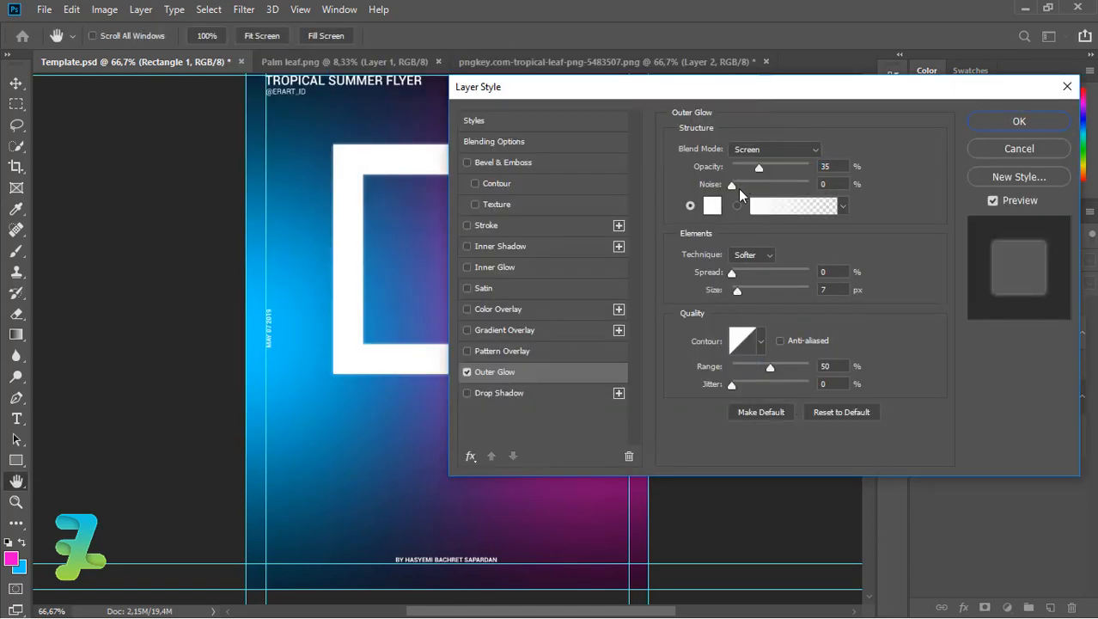
left_click_drag(741, 291, 774, 294)
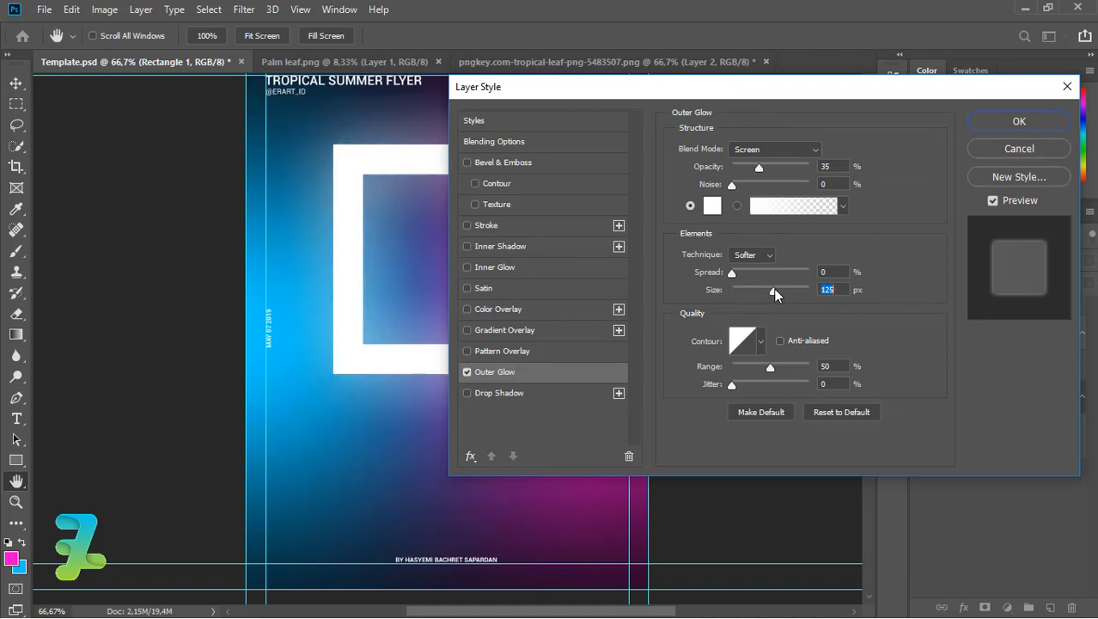
left_click(1006, 122)
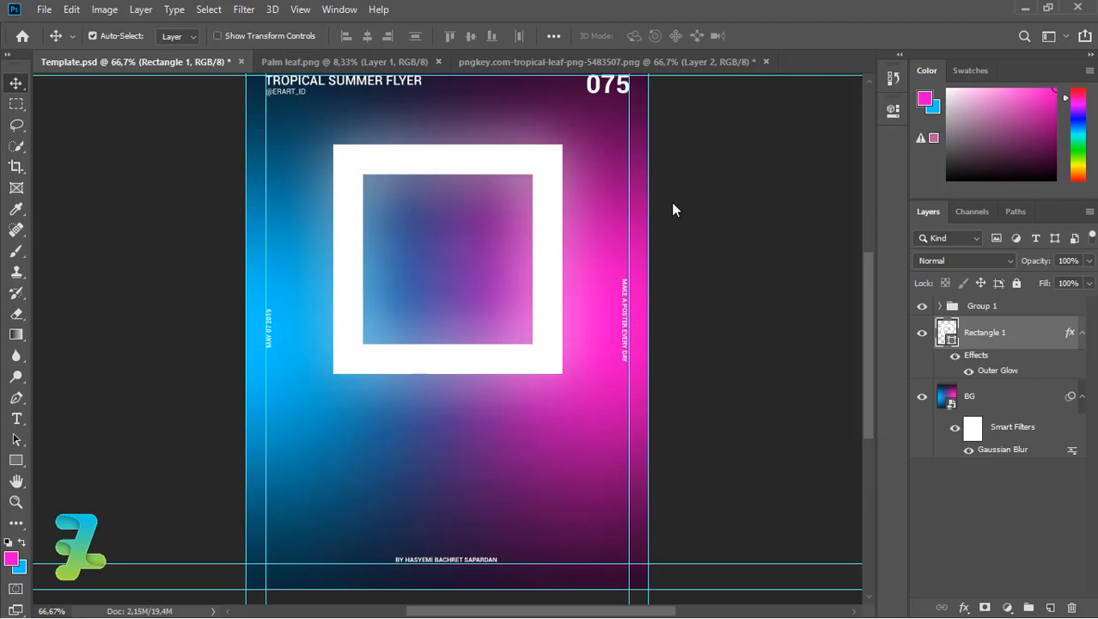
Copy the monstera leaf image into the flyer document.
left_click(500, 65)
right_click(498, 66)
left_click(574, 130)
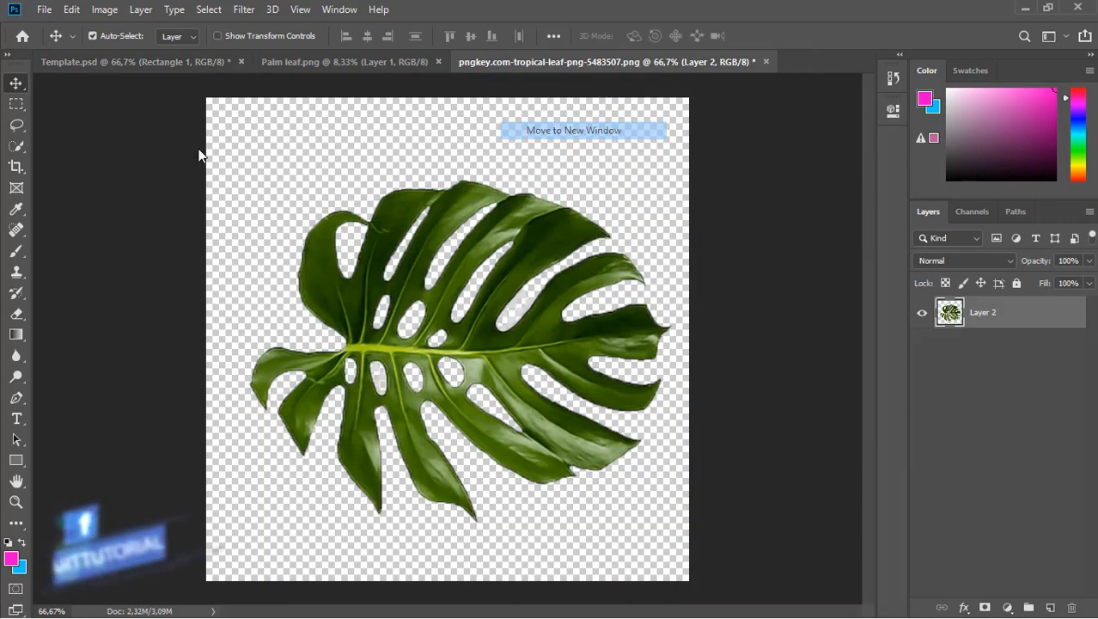
left_click_drag(353, 232, 612, 236)
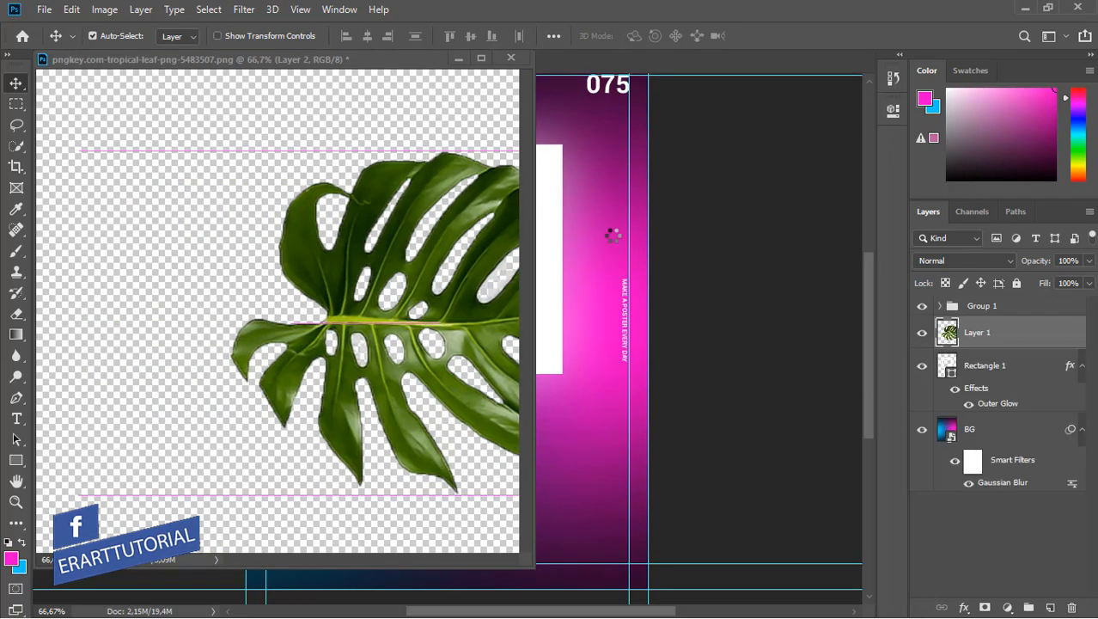
left_click_drag(327, 59, 470, 63)
left_click(76, 63)
left_click_drag(602, 330, 601, 330)
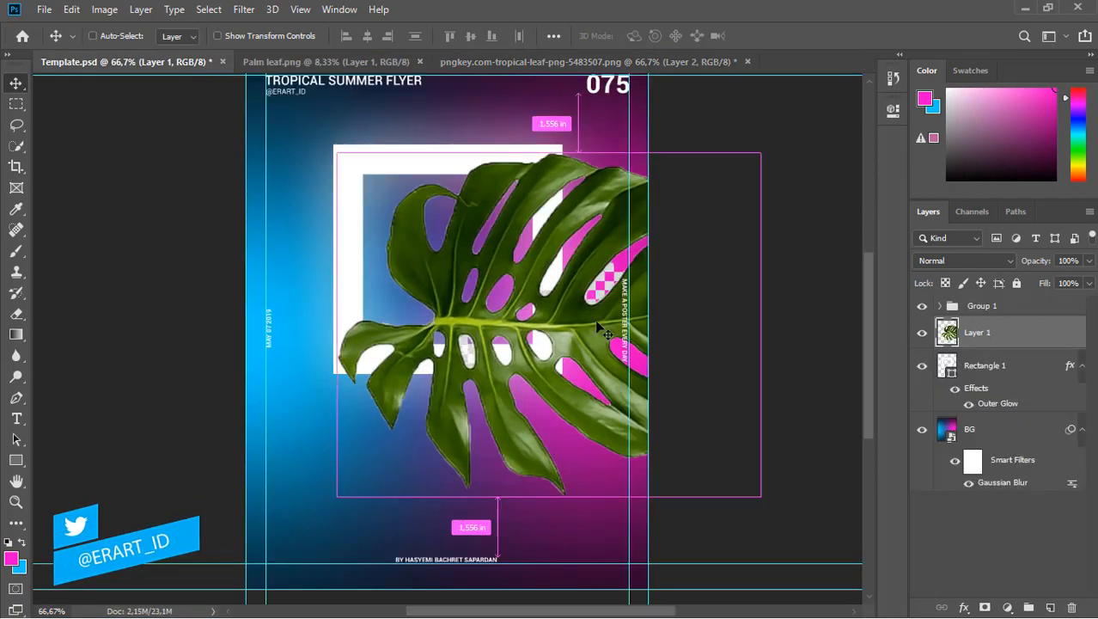
Scale the leaf to about 44%, rotate it -90°, and set it on the right edge.
key("ctrl+t")
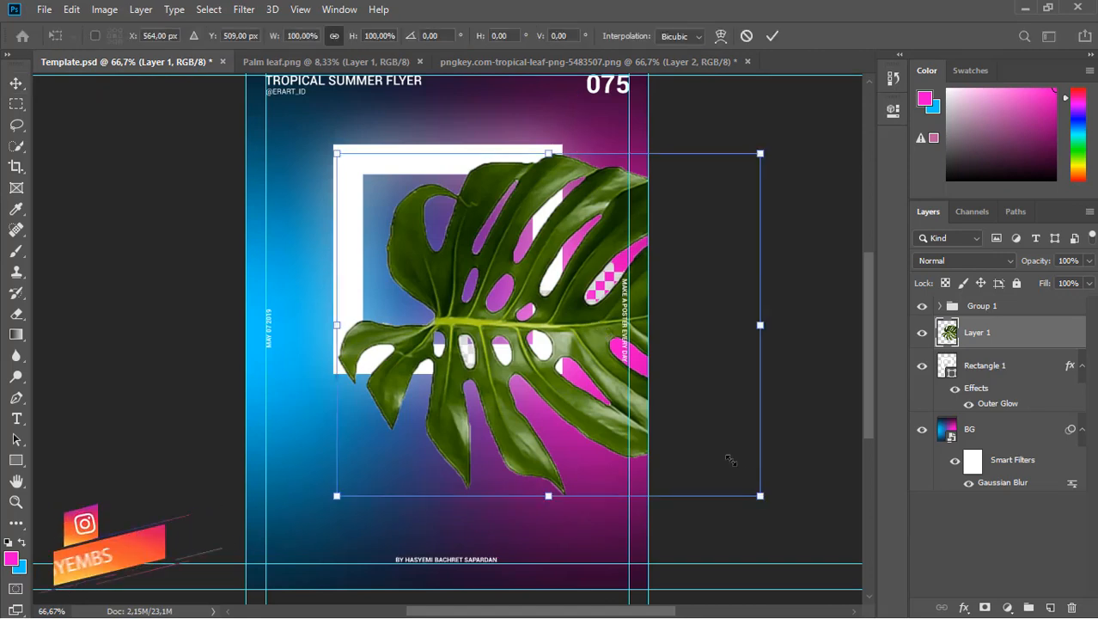
left_click_drag(719, 449, 648, 382)
left_click_drag(560, 304, 621, 309)
left_click(72, 9)
mouse_move(94, 372)
left_click(343, 415)
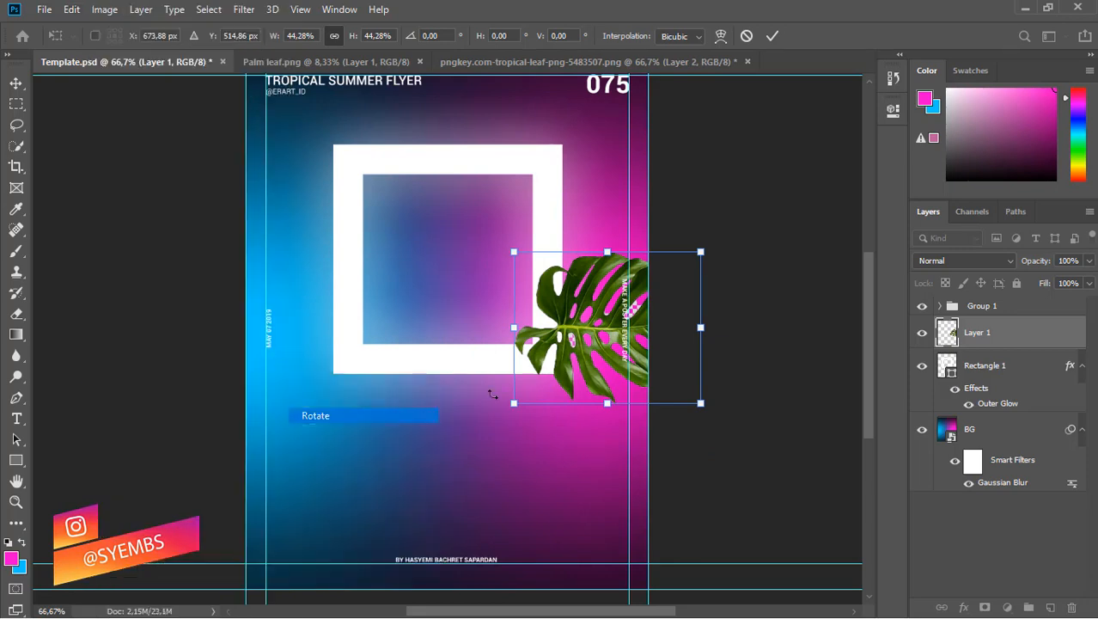
left_click_drag(688, 389, 669, 244)
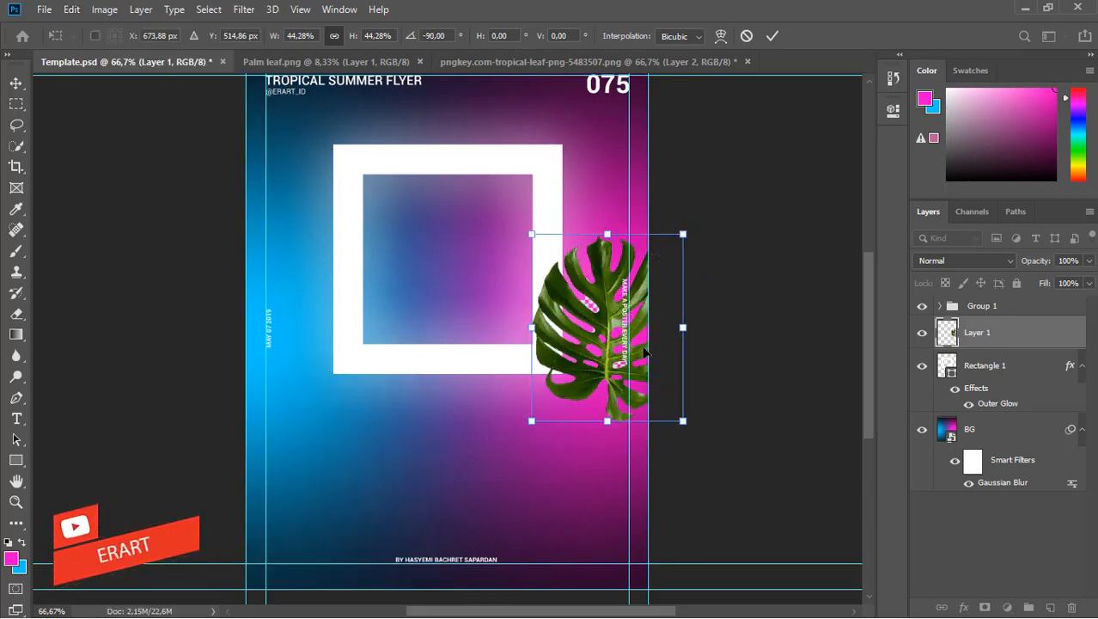
left_click_drag(589, 326, 642, 272)
key("Return")
Bring up the Palm leaf image and its document tab options.
left_click(1007, 608)
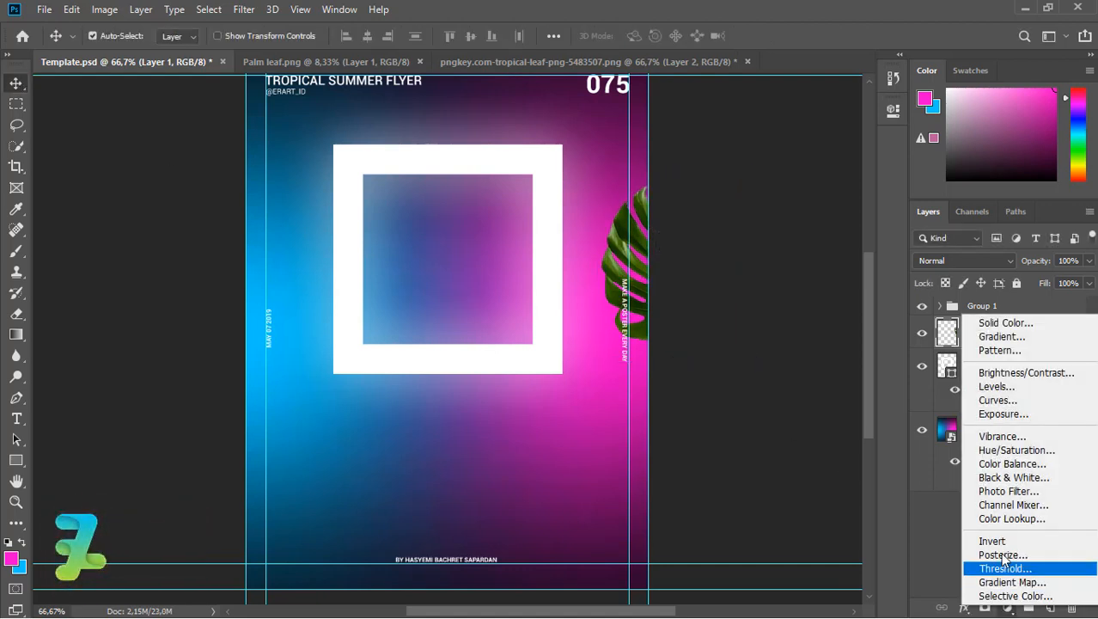
left_click(931, 532)
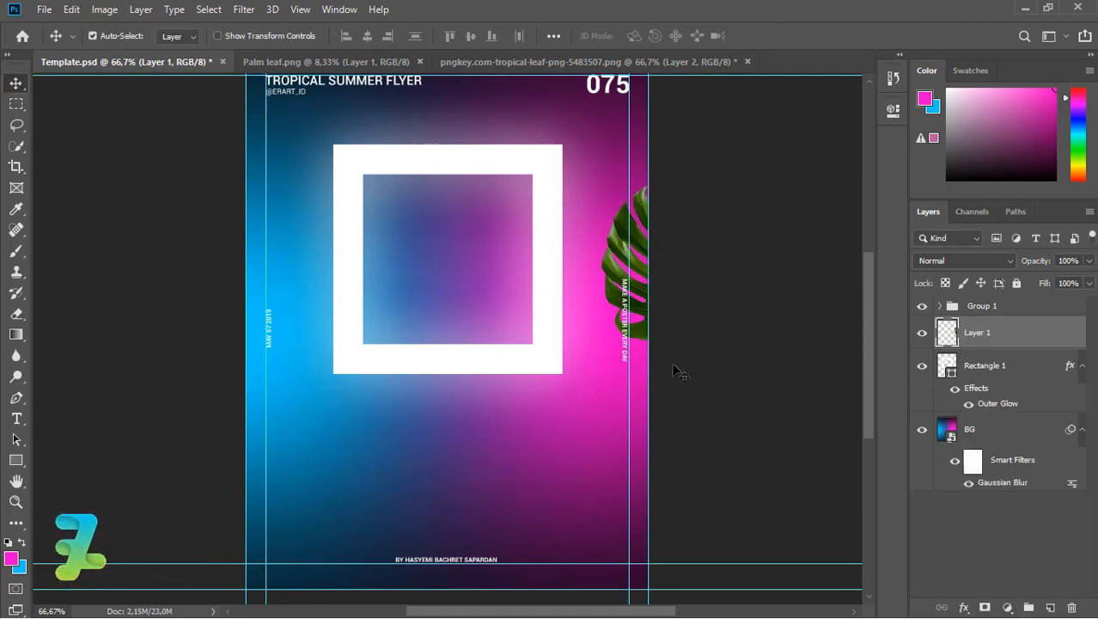
right_click(347, 62)
Copy the palm frond into the flyer as Layer 2.
left_click(375, 123)
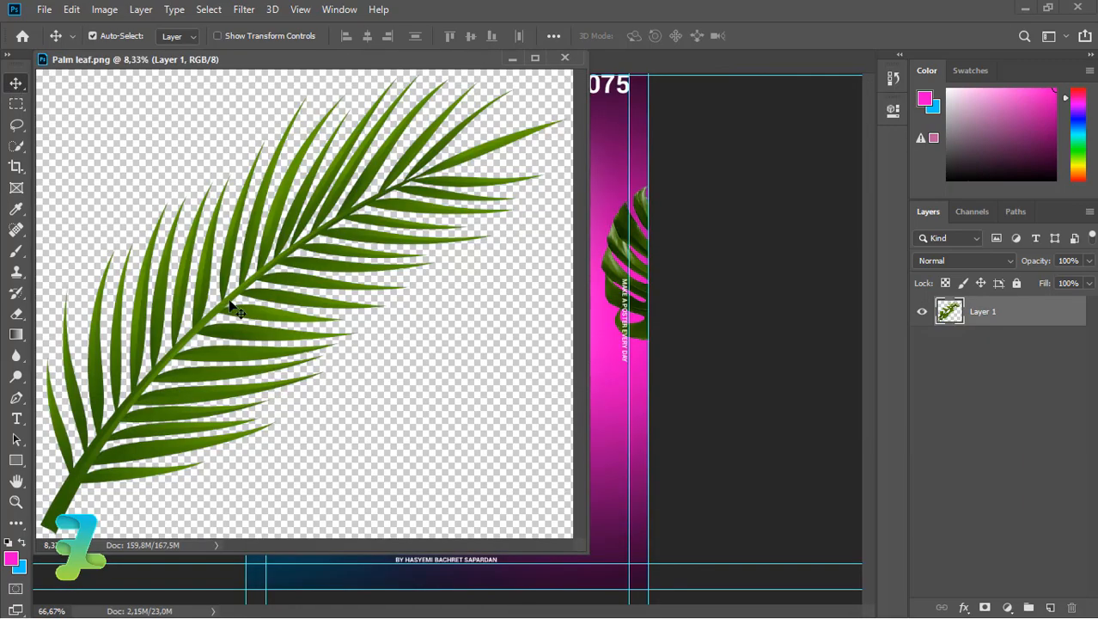
left_click_drag(230, 301, 610, 201)
left_click_drag(303, 66, 567, 64)
key("ctrl+Tab")
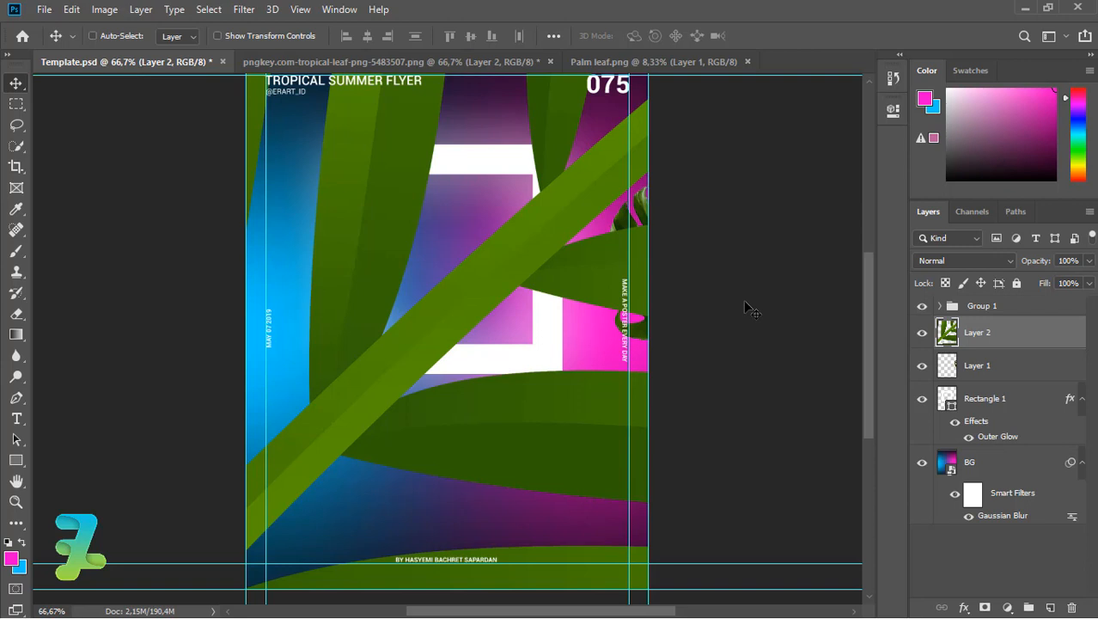
Scale the palm frond to about 19% and move it across the flyer.
key("ctrl+minus")
key("ctrl+minus")
key("ctrl+minus")
key("ctrl+t")
key("ctrl+minus")
key("ctrl+minus")
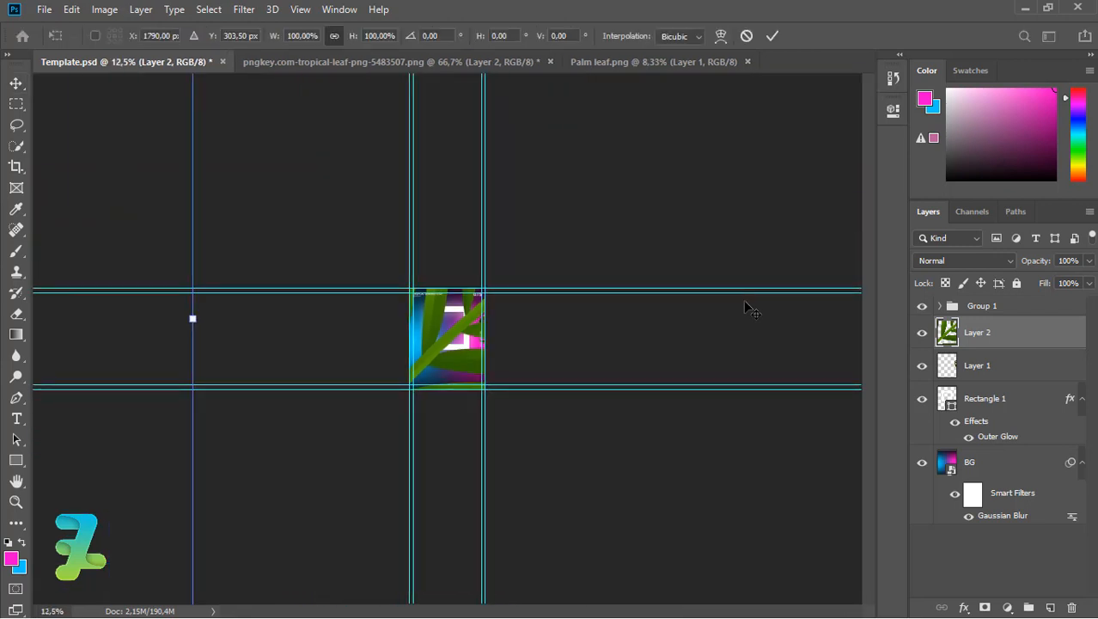
key("ctrl+minus")
left_click_drag(715, 500, 536, 383)
key("ctrl+plus")
key("ctrl+plus")
key("ctrl+plus")
key("ctrl+plus")
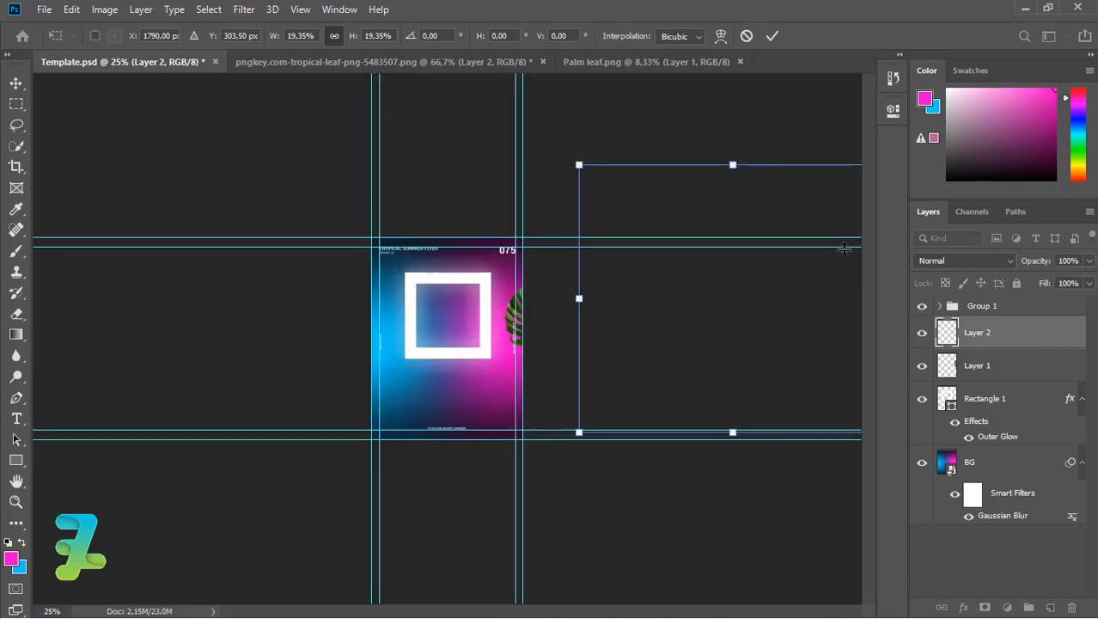
left_click_drag(844, 248, 594, 280)
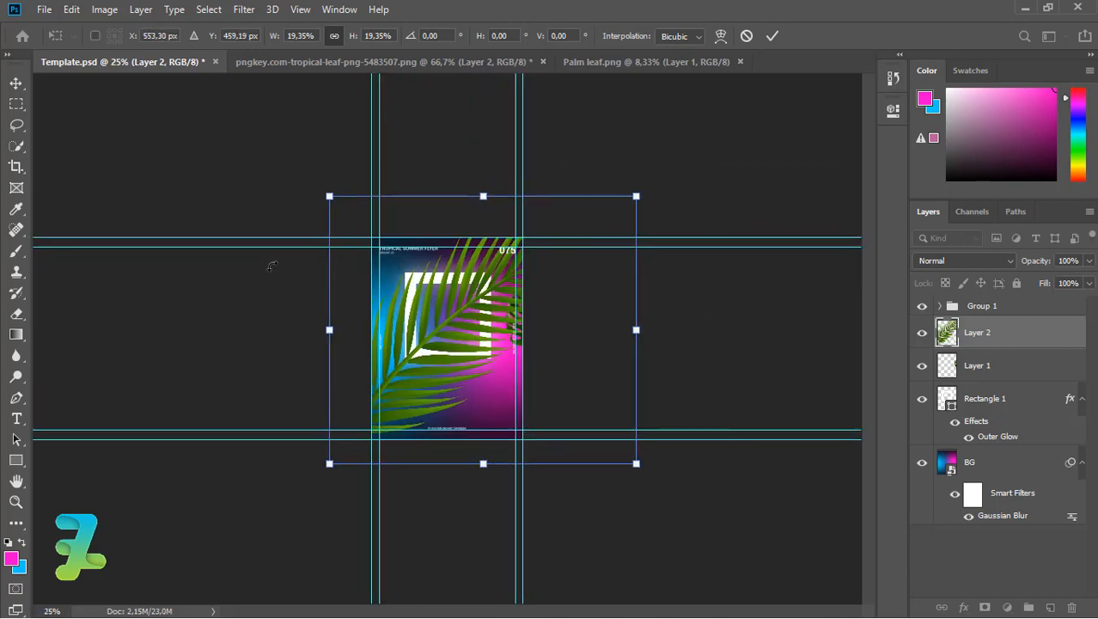
left_click(19, 91)
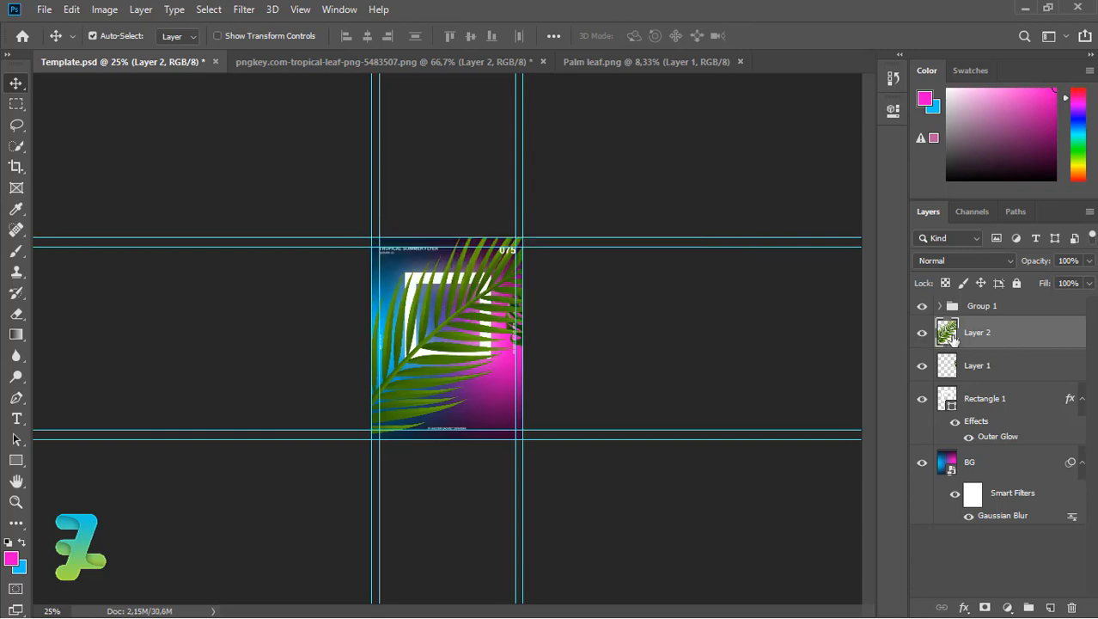
Duplicate the palm frond, hide the original, and shrink the copy to about a third.
key("ctrl+semicolon")
key("ctrl+j")
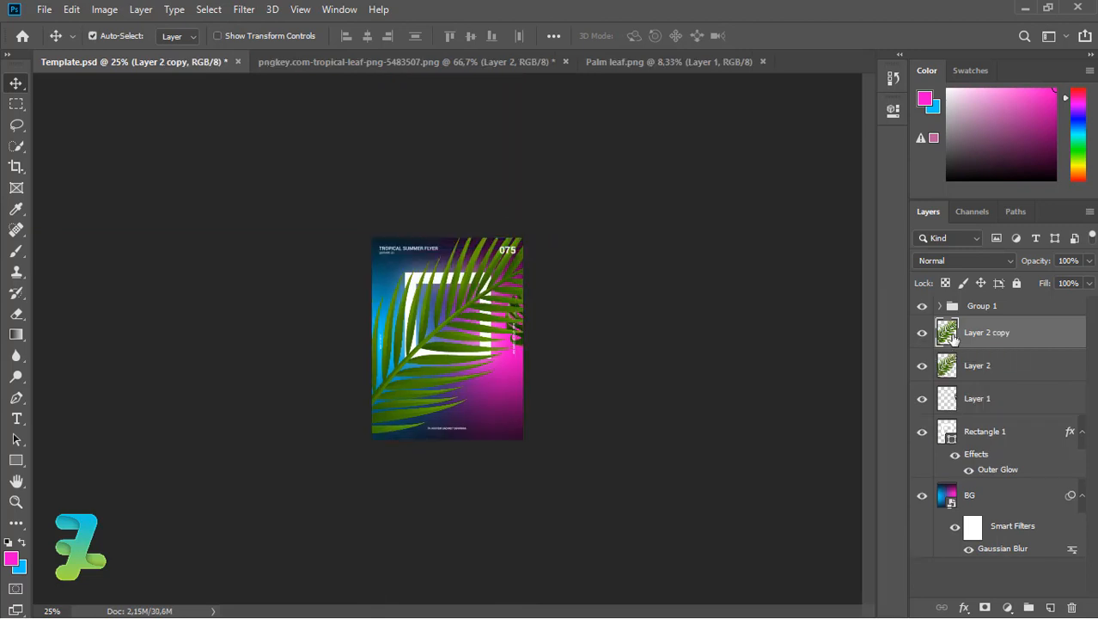
key("ctrl+t")
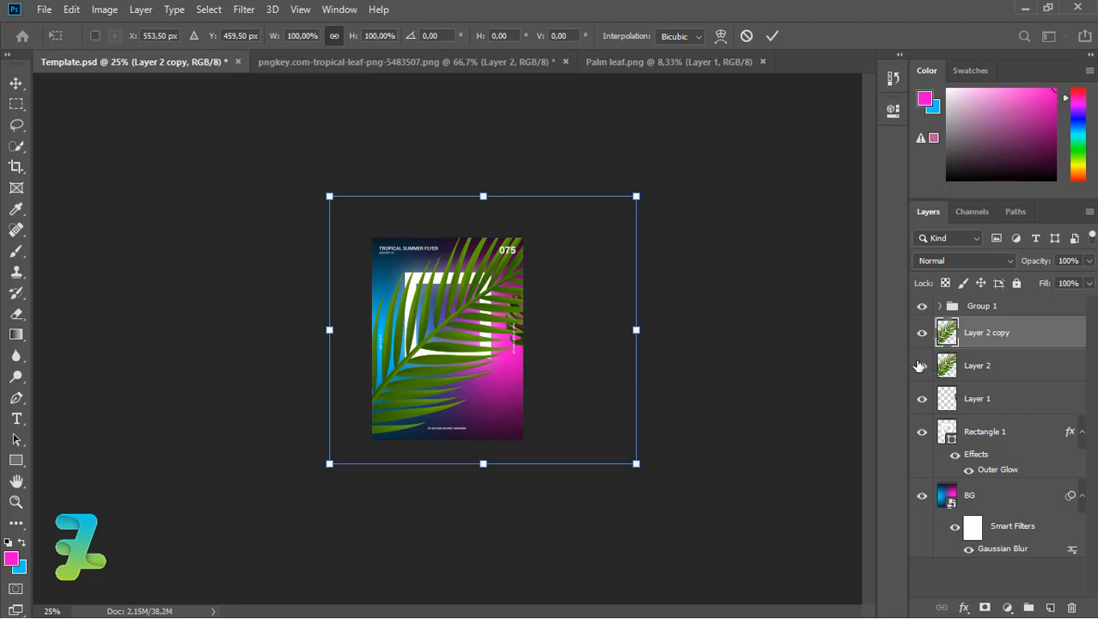
left_click(919, 366)
left_click_drag(946, 365, 952, 397)
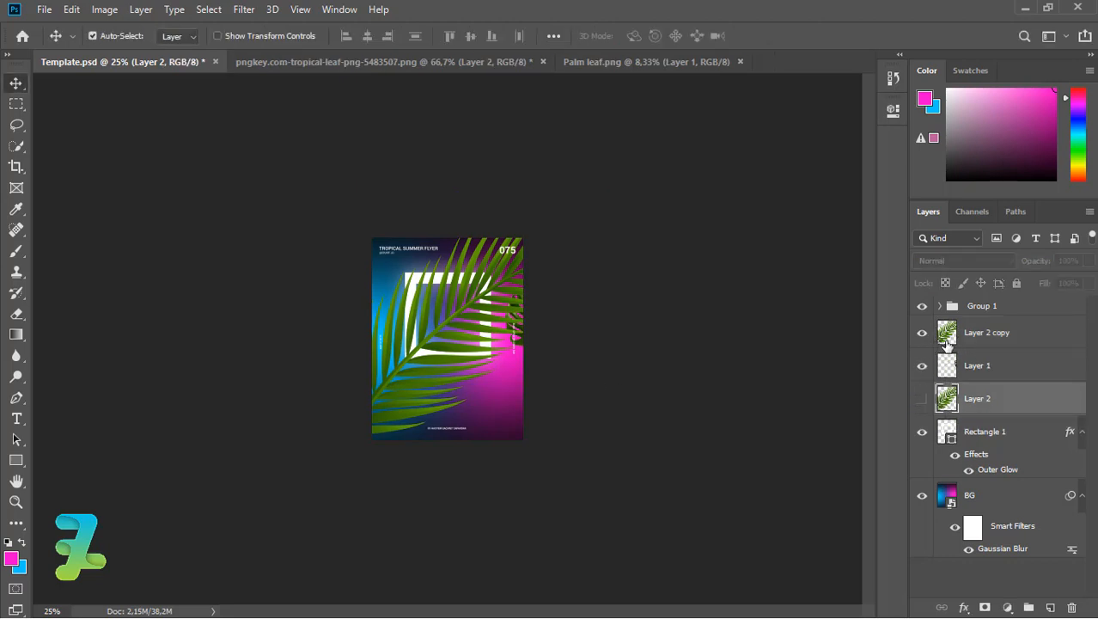
left_click(948, 343)
key("ctrl+t")
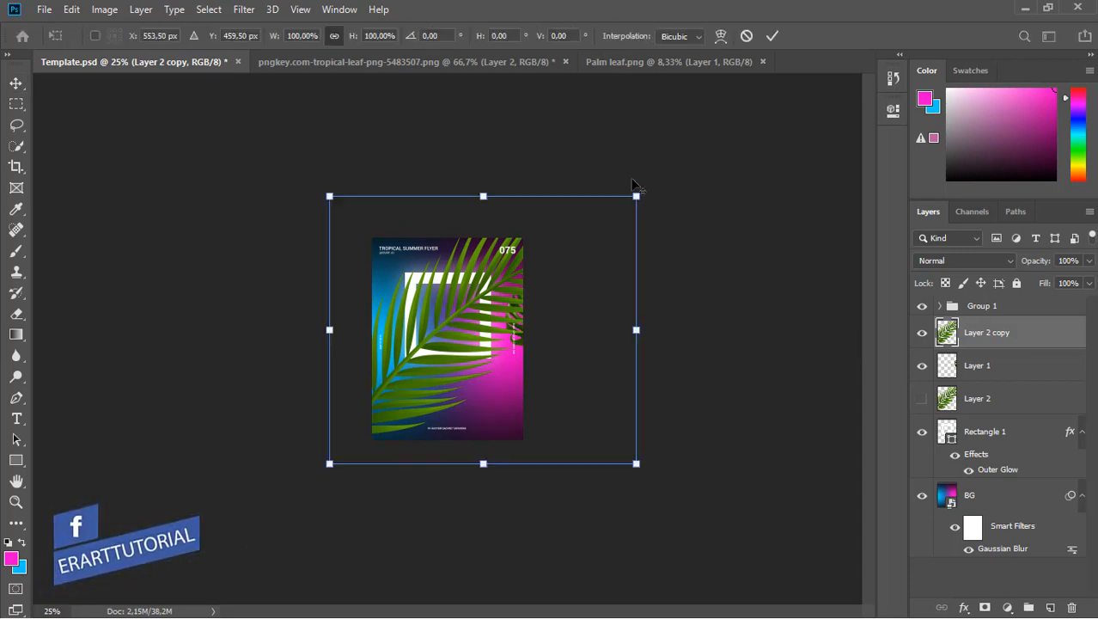
left_click_drag(628, 208, 540, 289)
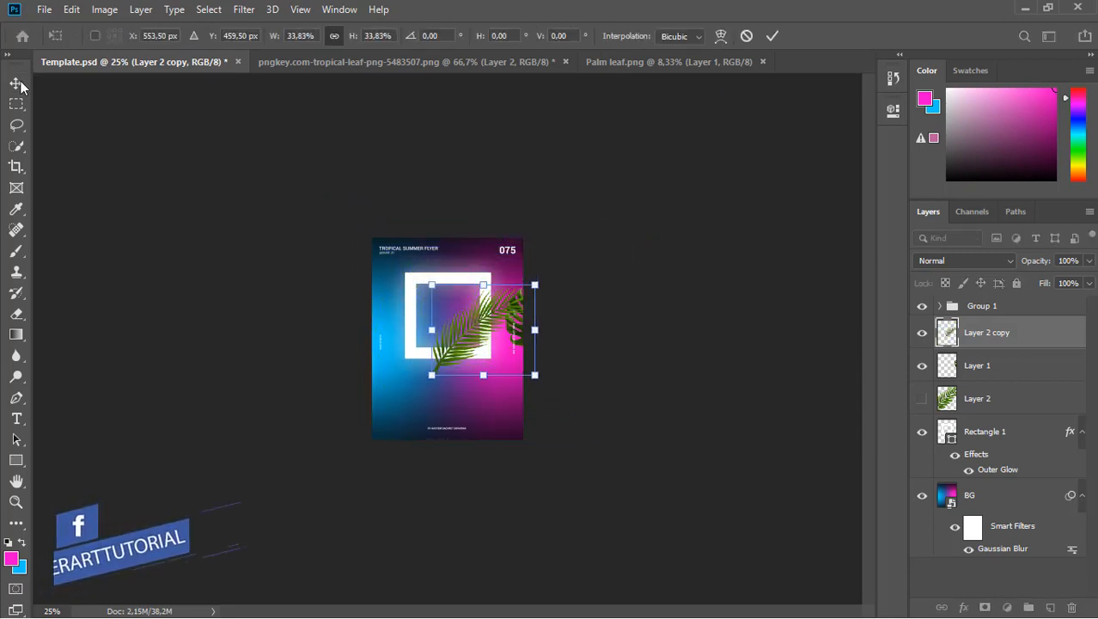
key("Return")
Flip the frond copy horizontally and vertically, then move it left and down.
left_click(71, 9)
mouse_move(196, 373)
left_click(344, 555)
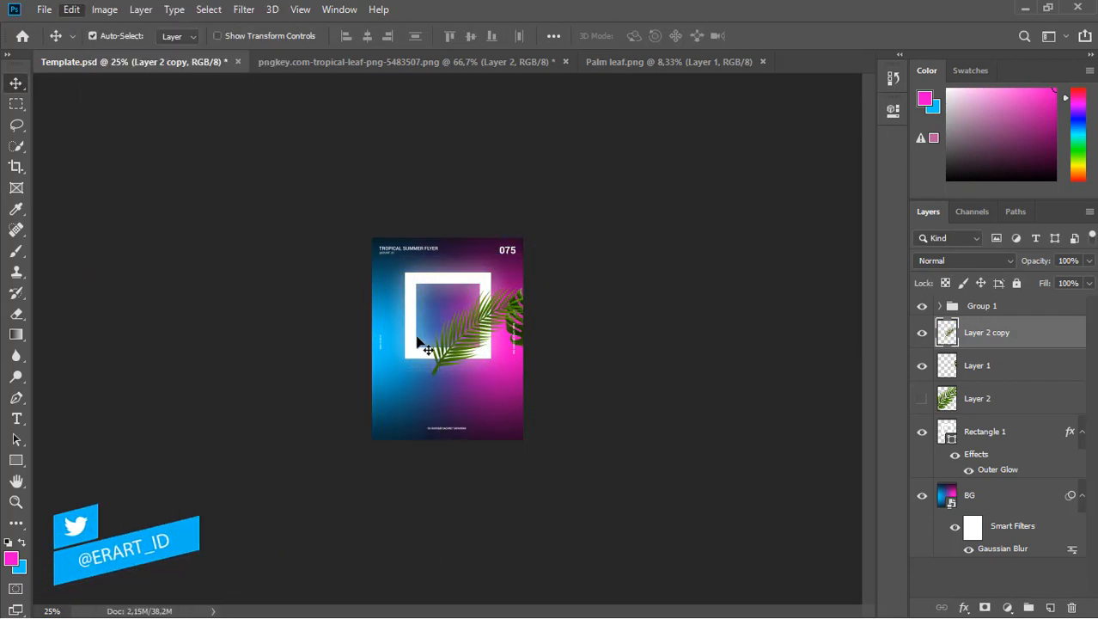
left_click(71, 9)
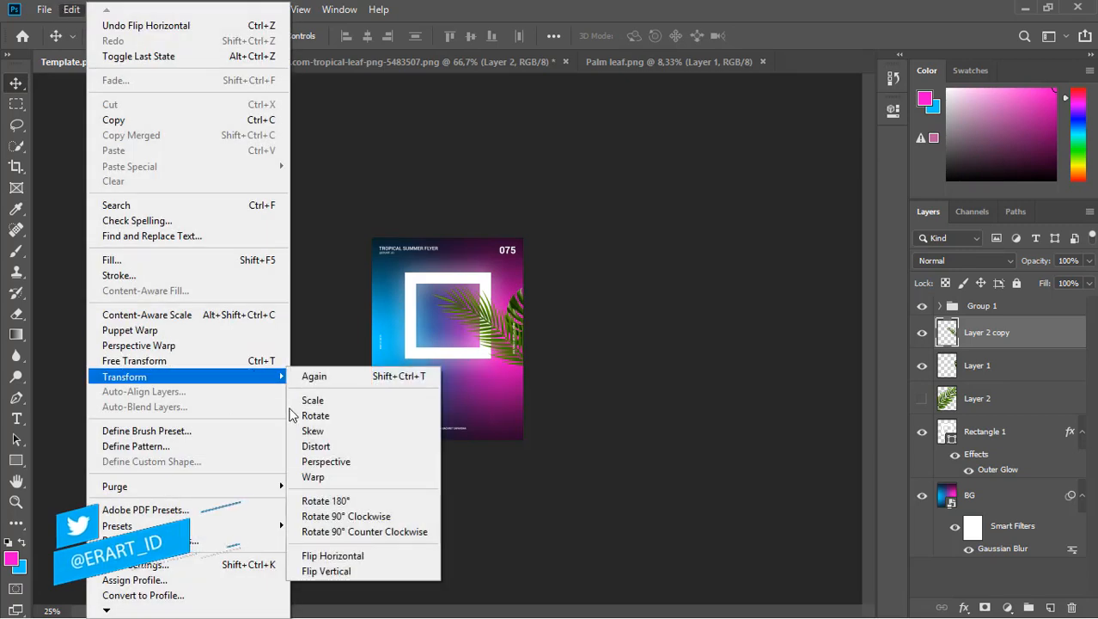
mouse_move(274, 376)
left_click(336, 571)
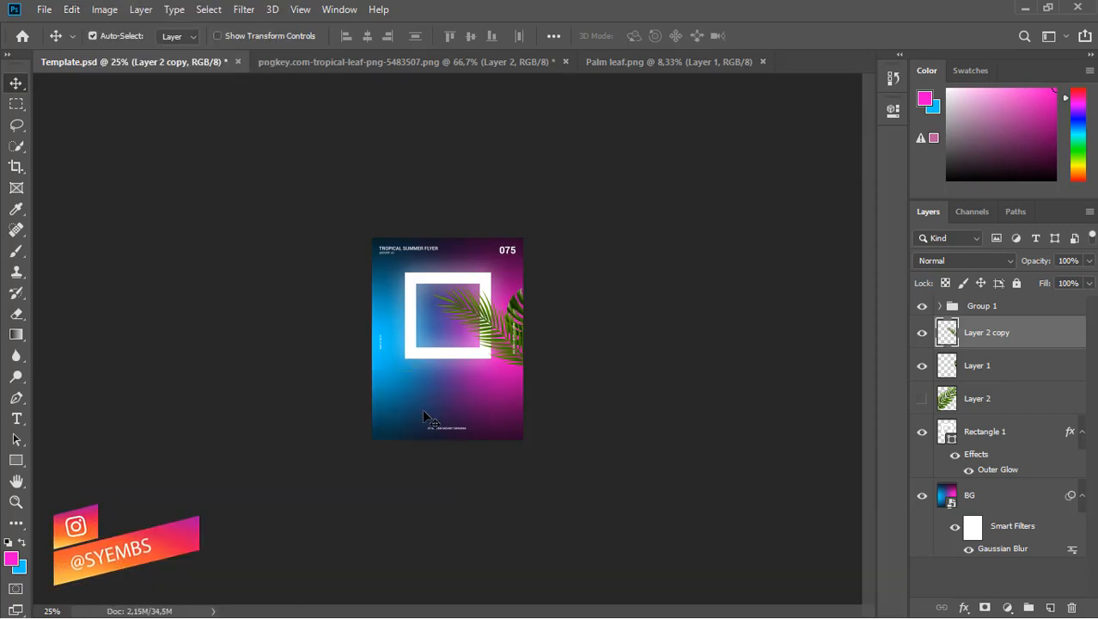
left_click_drag(485, 333, 422, 340)
Mirror the leaf horizontally onto the left edge, then duplicate a copy toward the top.
left_click(71, 9)
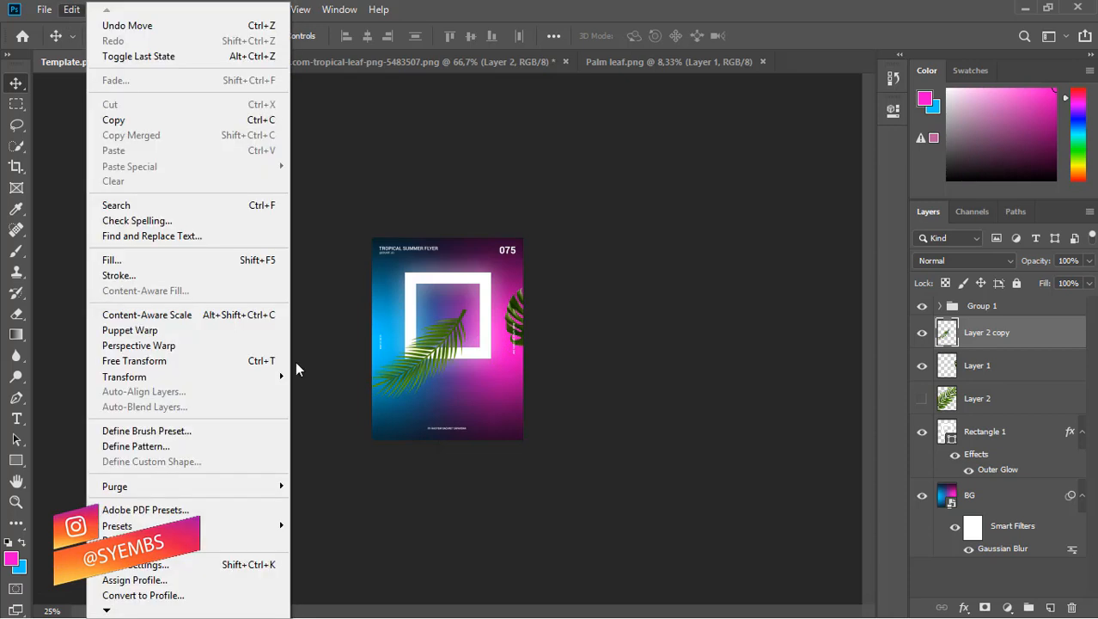
mouse_move(257, 376)
left_click(343, 556)
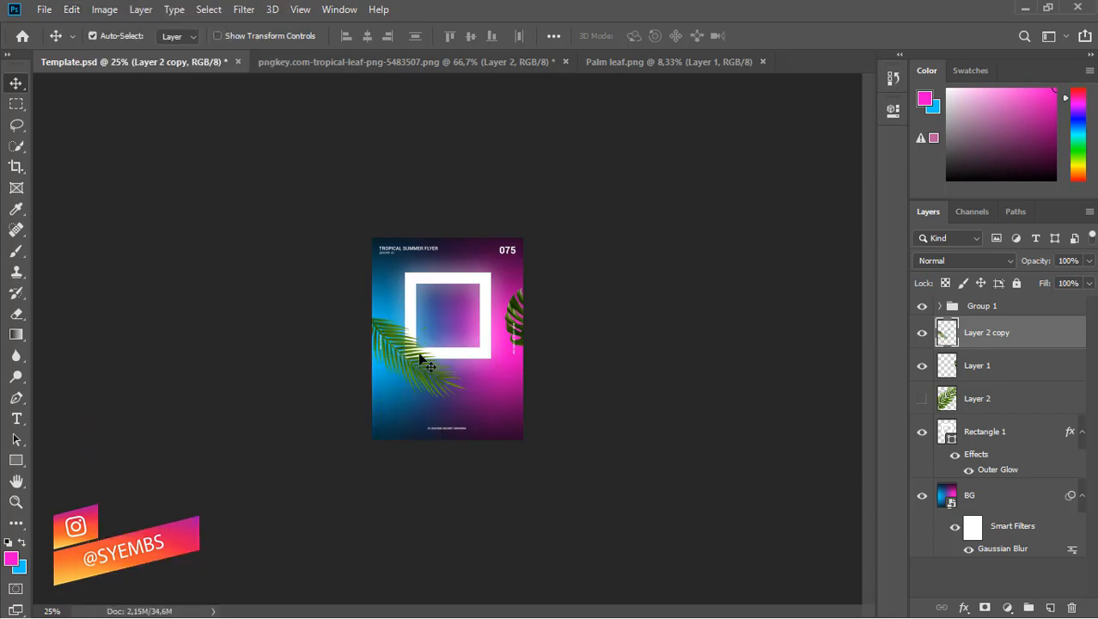
left_click_drag(417, 356, 388, 346)
mouse_move(949, 340)
left_mouse_down()
mouse_move(951, 350)
mouse_move(948, 340)
left_mouse_up()
left_click_drag(397, 365, 400, 316)
key("ctrl+z")
left_click_drag(469, 458, 476, 269)
Rotate the leaf copy a quarter turn and move it along the flyer's top.
key("alt+e")
mouse_move(129, 376)
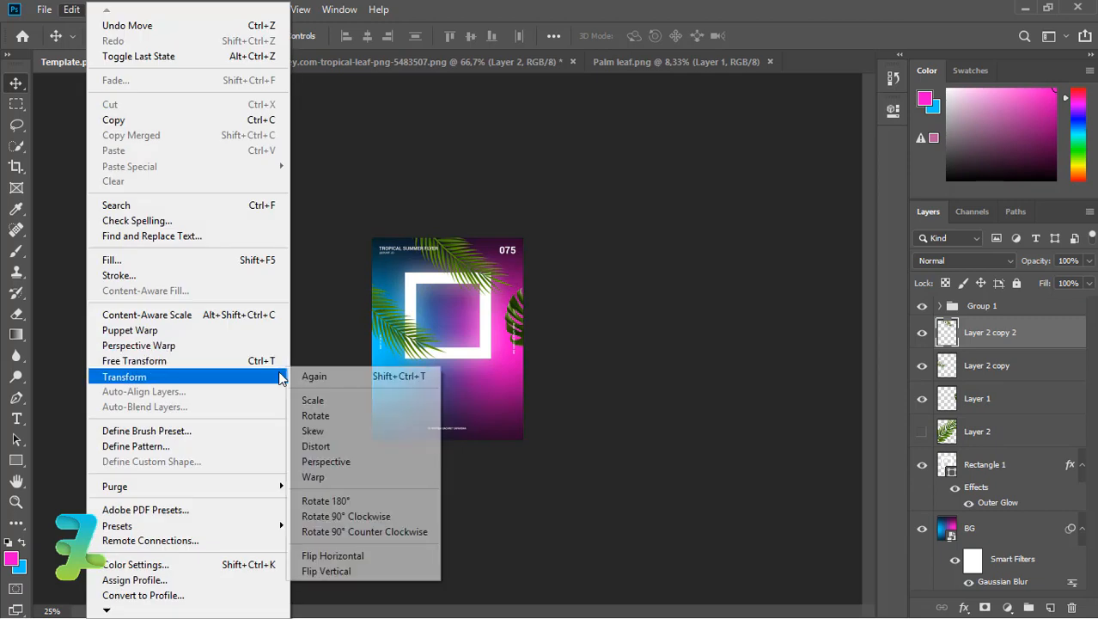
left_click(319, 414)
left_click_drag(515, 323, 387, 309)
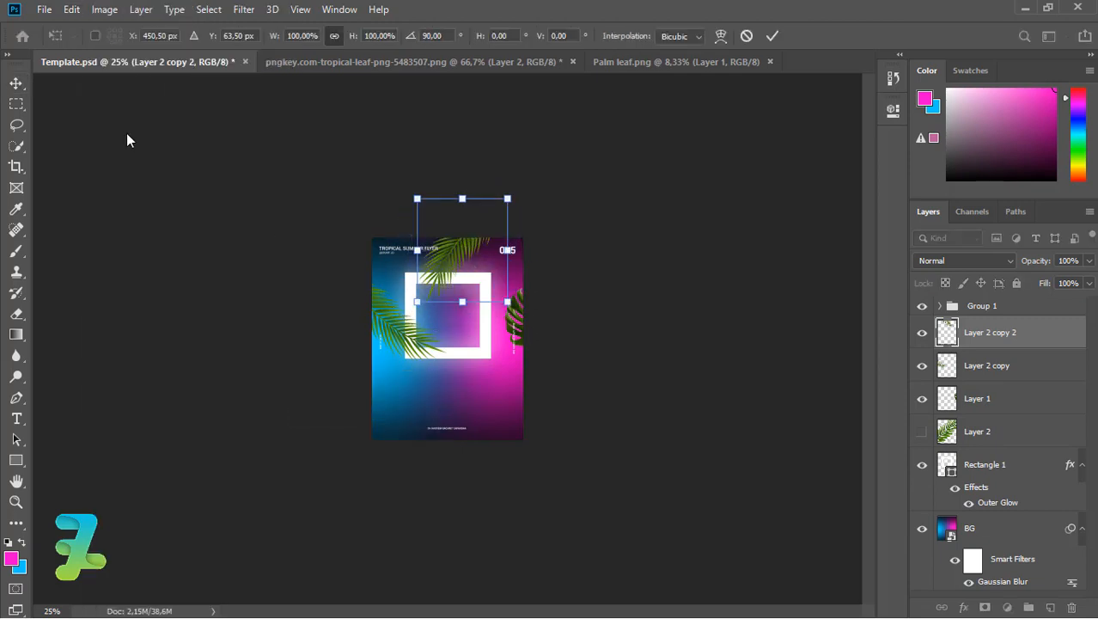
left_click(15, 84)
left_click_drag(458, 258, 483, 283)
key("ctrl+t")
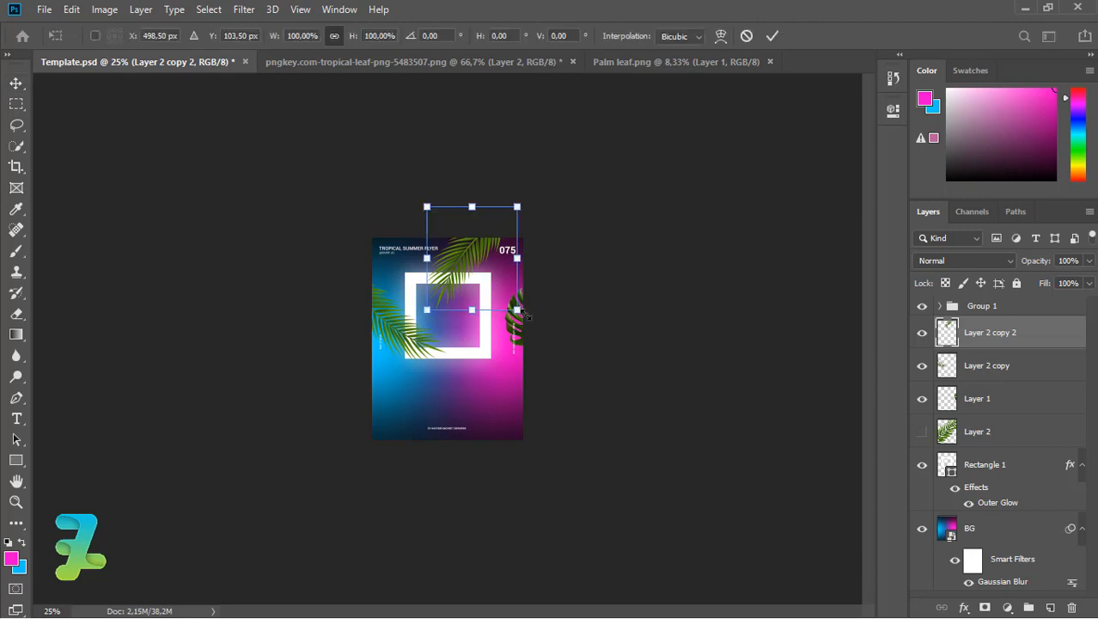
key("Return")
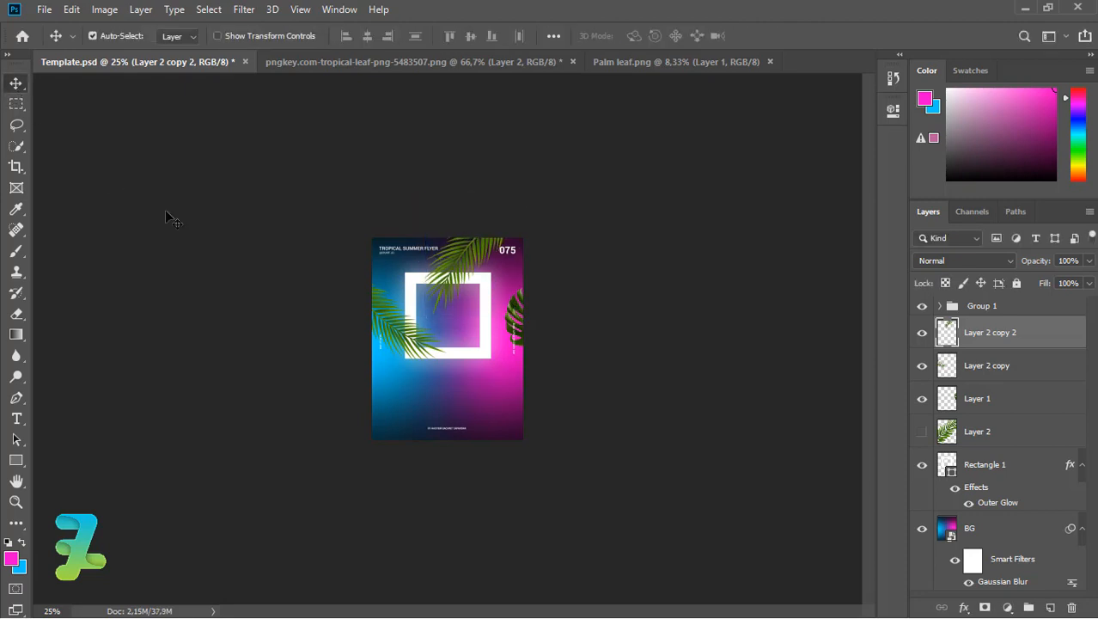
Duplicate the leaf, rotate it about 53°, and place it along the right edge.
left_click_drag(360, 346, 512, 309)
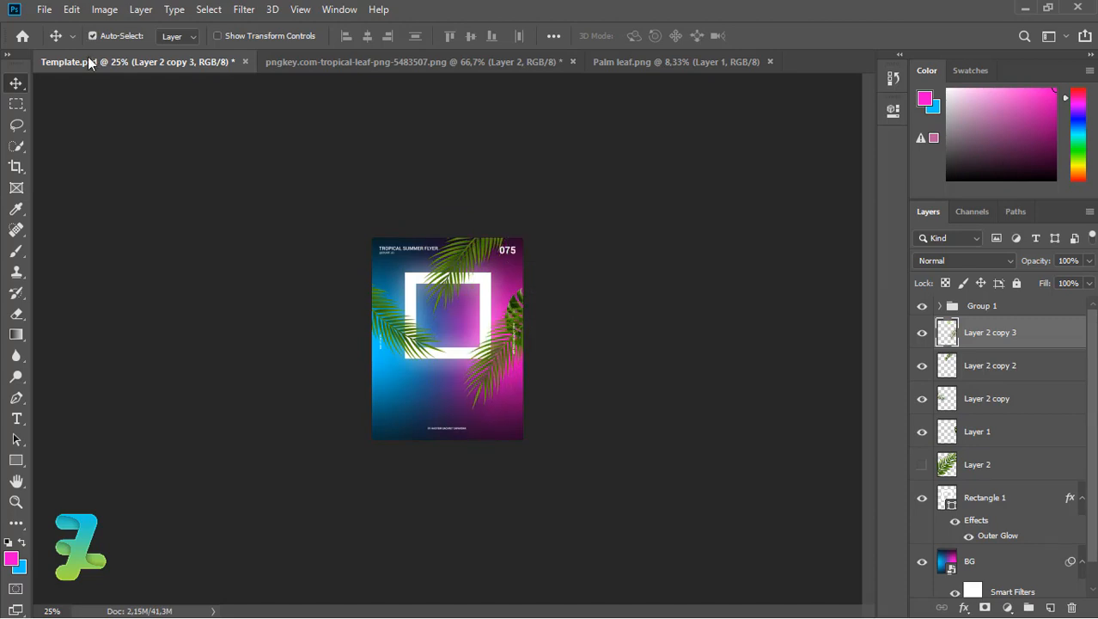
left_click(71, 9)
mouse_move(280, 376)
left_click(326, 411)
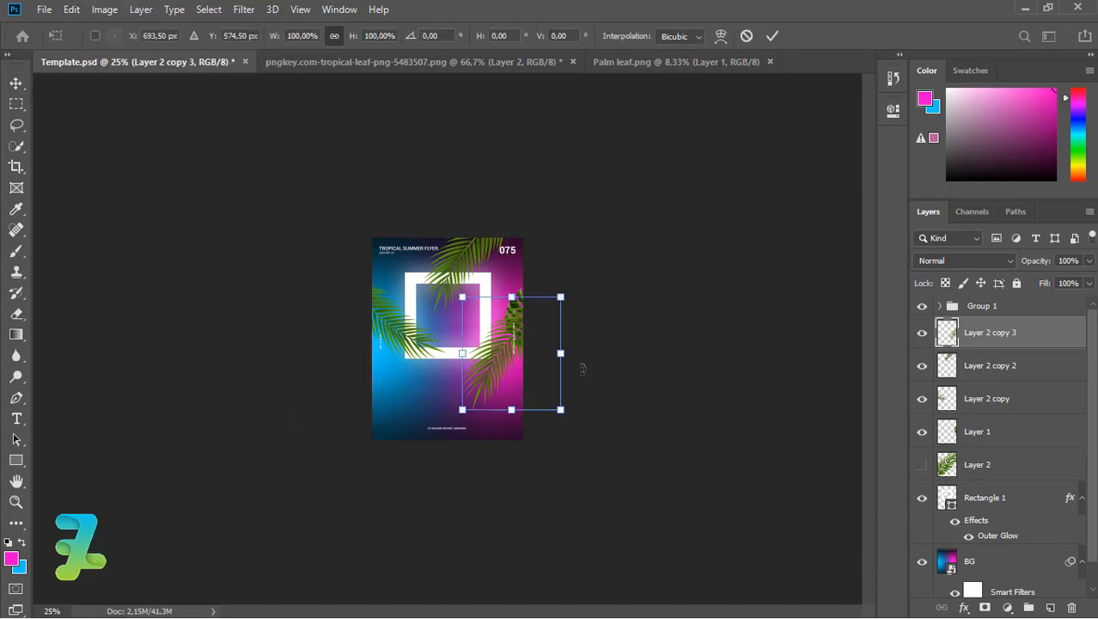
left_click_drag(584, 371, 566, 457)
key("Return")
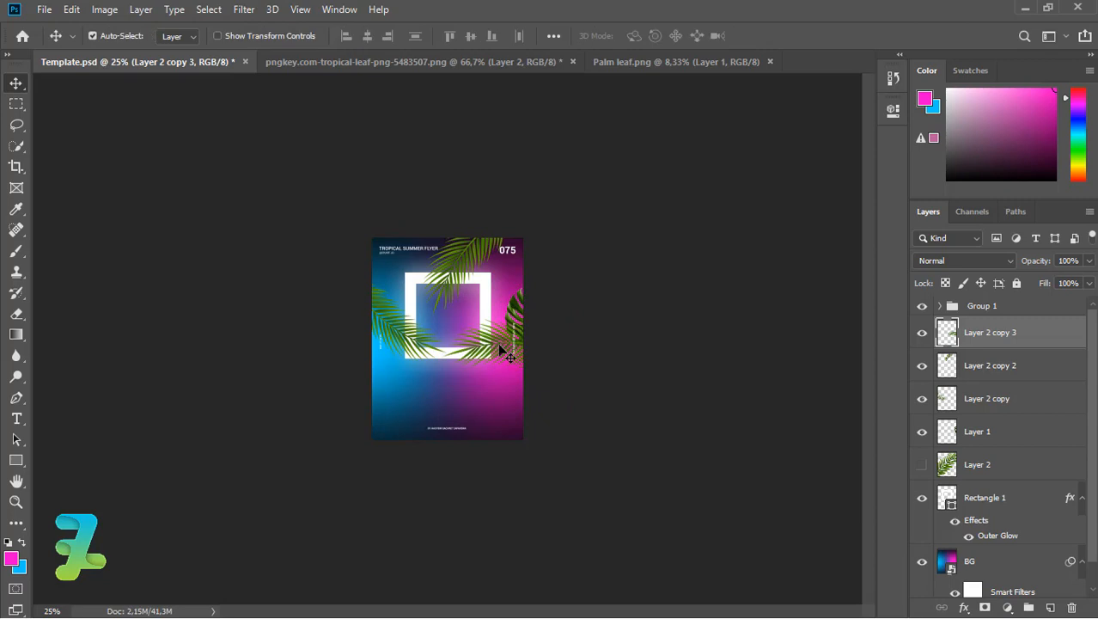
left_click_drag(500, 344, 508, 366)
left_click(1016, 432, "shift")
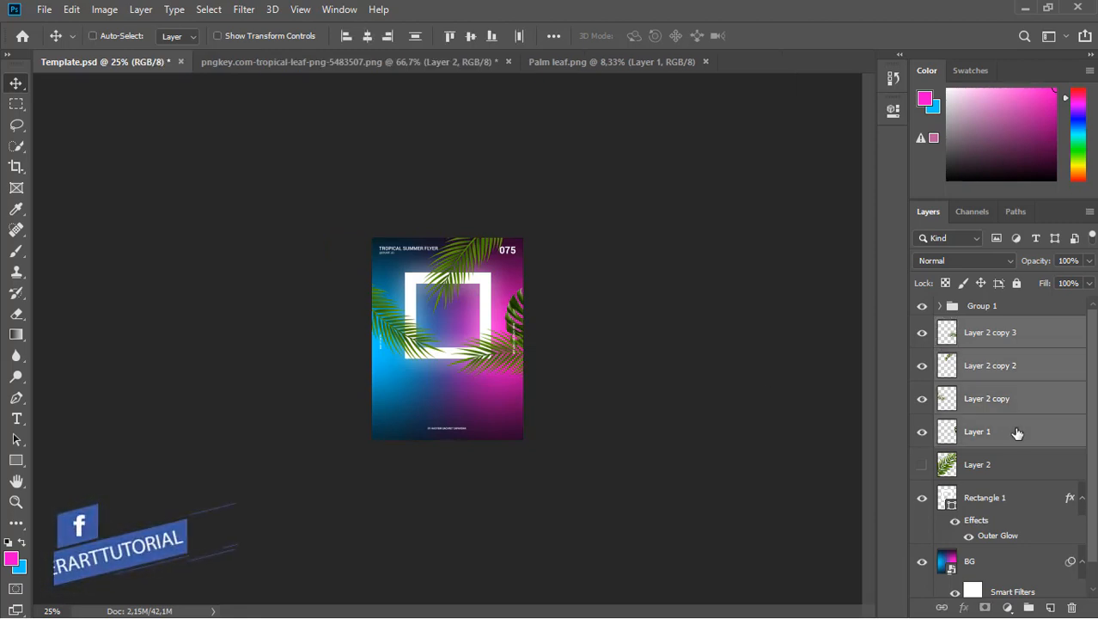
Group the palm leaf layers into Group 2 and add a bright cyan Solid Color fill layer.
key("ctrl+g")
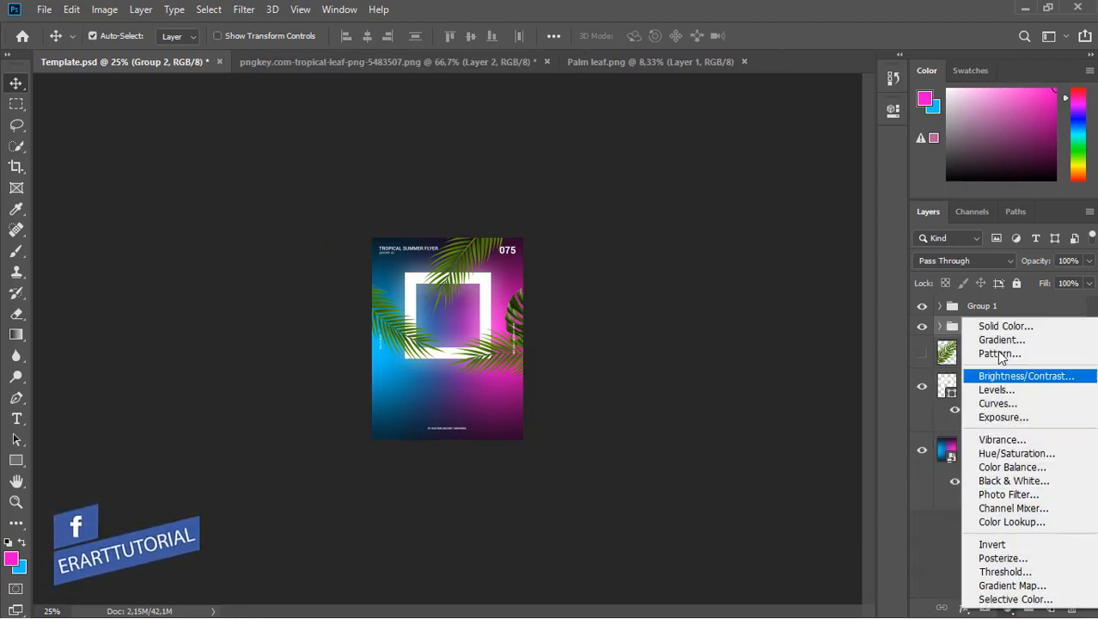
left_click(997, 327)
left_click_drag(562, 226, 562, 220)
left_click_drag(532, 185, 511, 146)
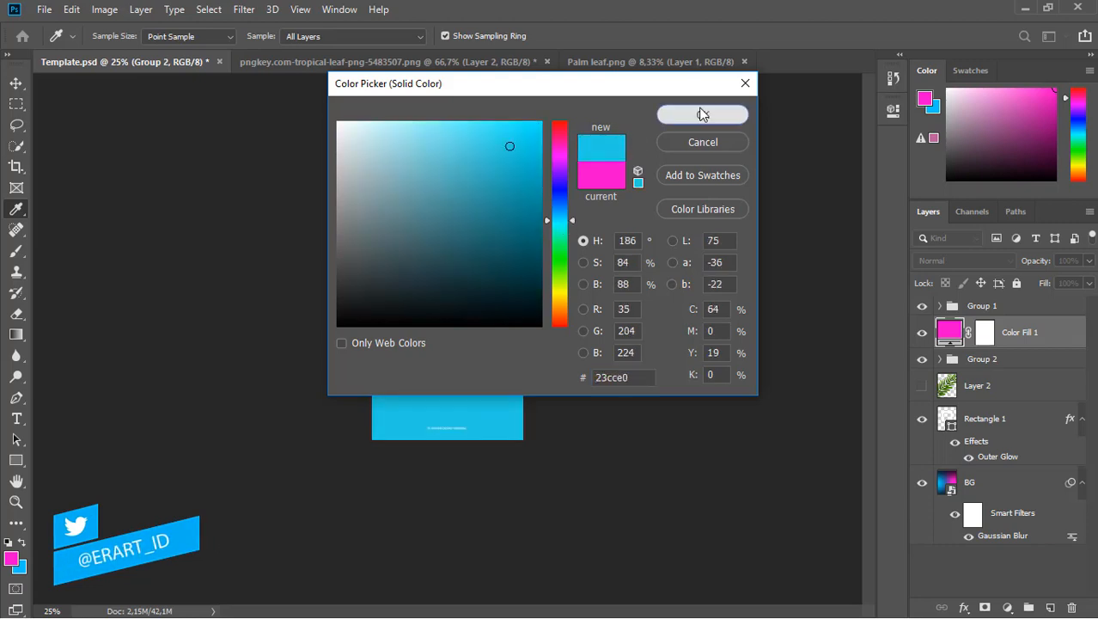
left_click(703, 114)
Clip Color Fill 1 to the leaf group at 65% opacity and zoom to 66.67%.
right_click(1055, 335)
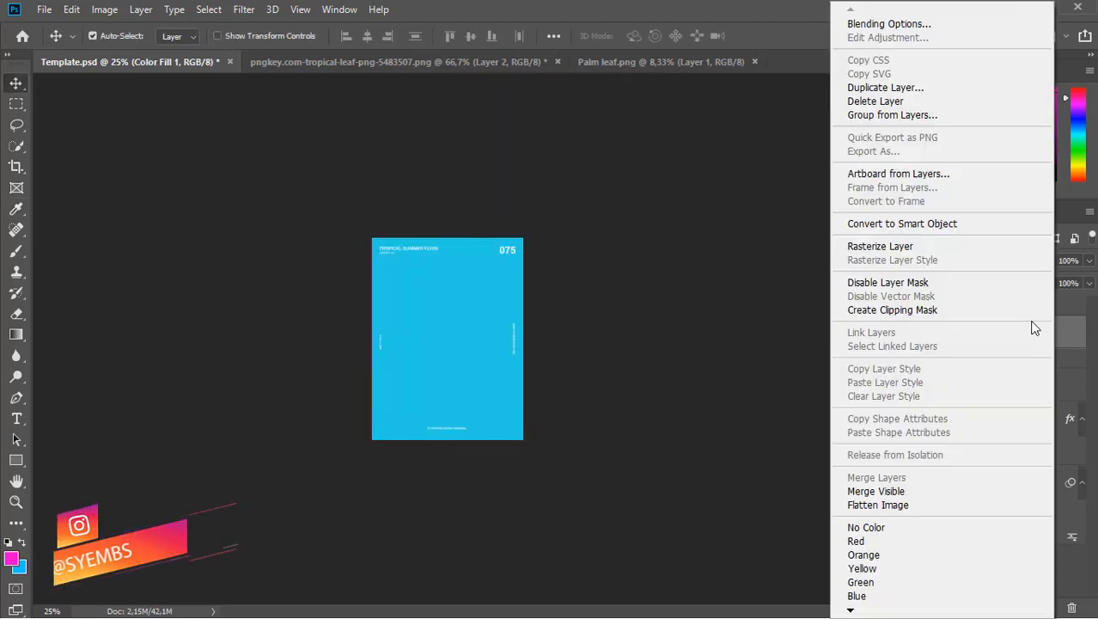
left_click(988, 308)
left_click(1088, 261)
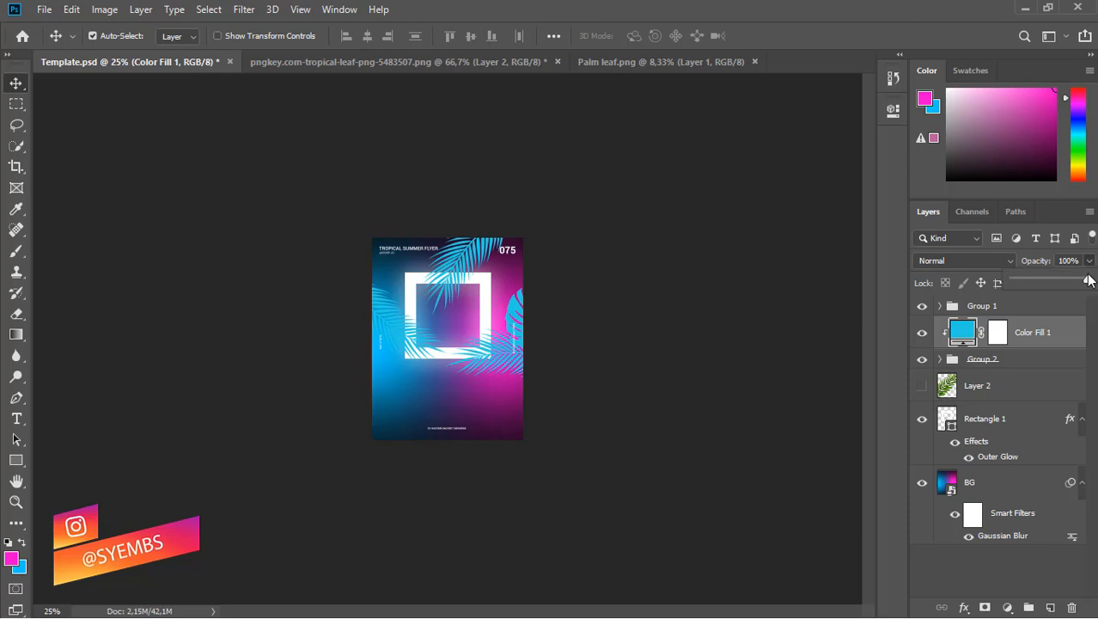
mouse_move(1072, 284)
left_mouse_down()
mouse_move(1056, 284)
mouse_move(1063, 277)
left_mouse_up()
key("ctrl+plus")
key("ctrl+plus")
key("ctrl+plus")
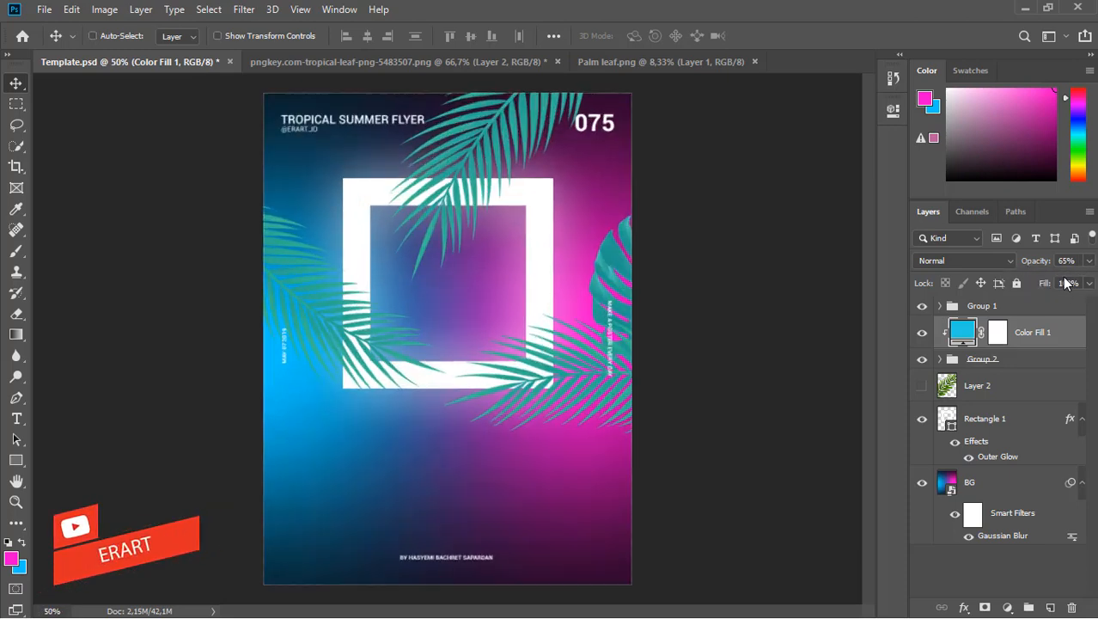
key("ctrl+plus")
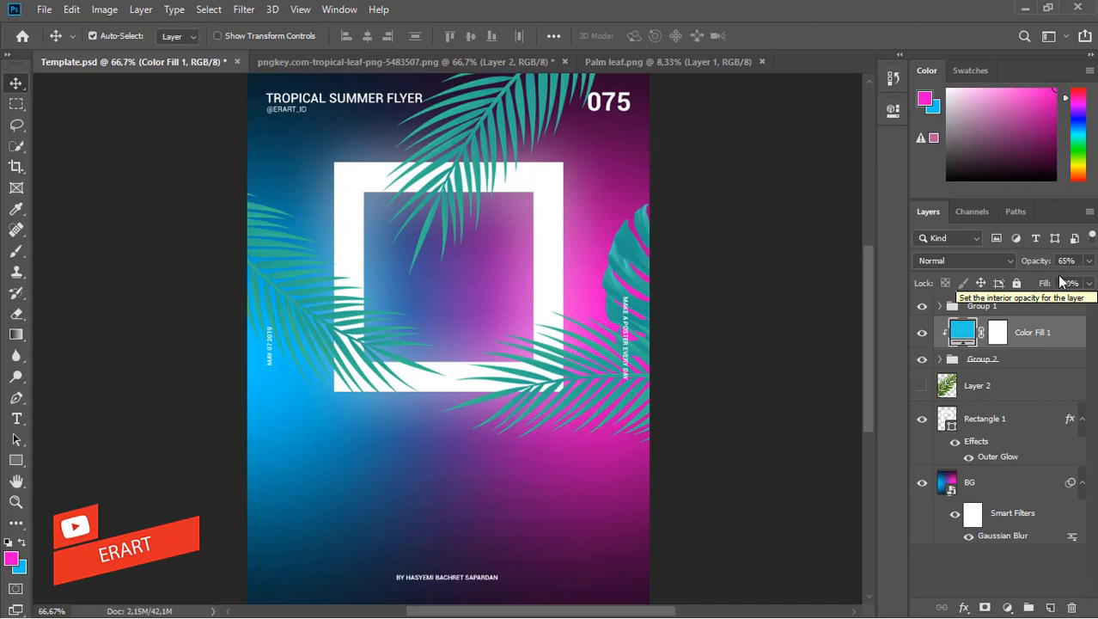
Change Color Fill 1's colour to the deeper teal 0b7b82 in the Color Picker.
double_click(962, 331)
left_click(517, 250)
mouse_move(516, 250)
left_mouse_down()
mouse_move(515, 236)
mouse_move(540, 228)
left_mouse_up()
left_click_drag(500, 83, 809, 112)
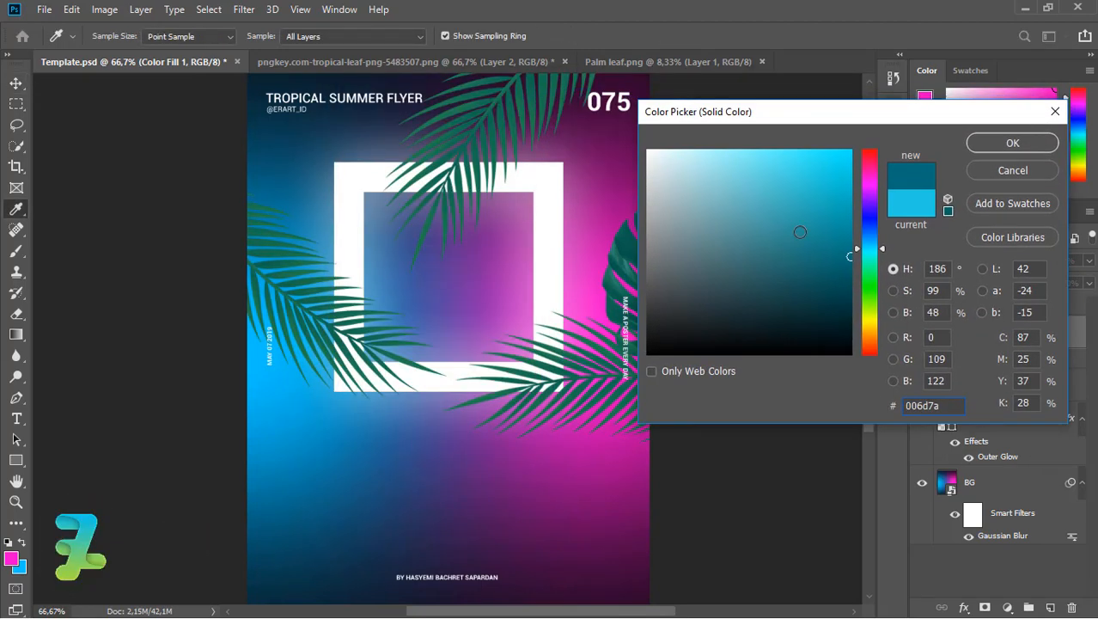
mouse_move(849, 279)
left_mouse_down()
mouse_move(853, 297)
mouse_move(849, 227)
mouse_move(856, 244)
mouse_move(879, 244)
mouse_move(878, 228)
mouse_move(880, 255)
mouse_move(877, 221)
mouse_move(878, 344)
mouse_move(883, 273)
mouse_move(824, 297)
mouse_move(852, 297)
mouse_move(842, 212)
mouse_move(809, 292)
left_mouse_up()
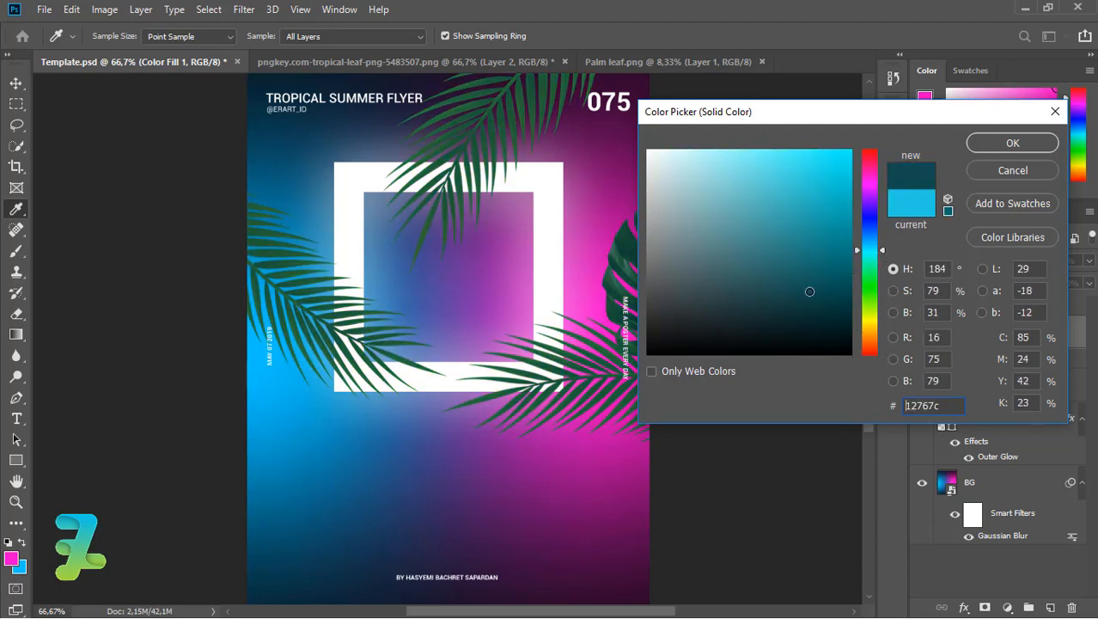
left_click_drag(838, 257, 835, 250)
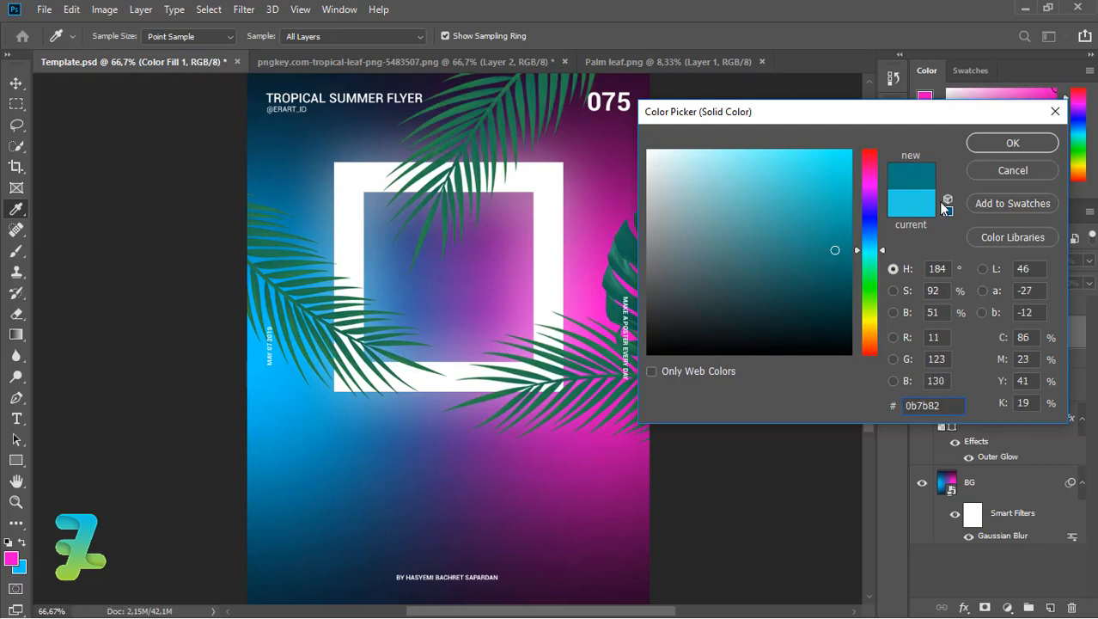
left_click(1010, 141)
key("v")
left_click(1007, 608)
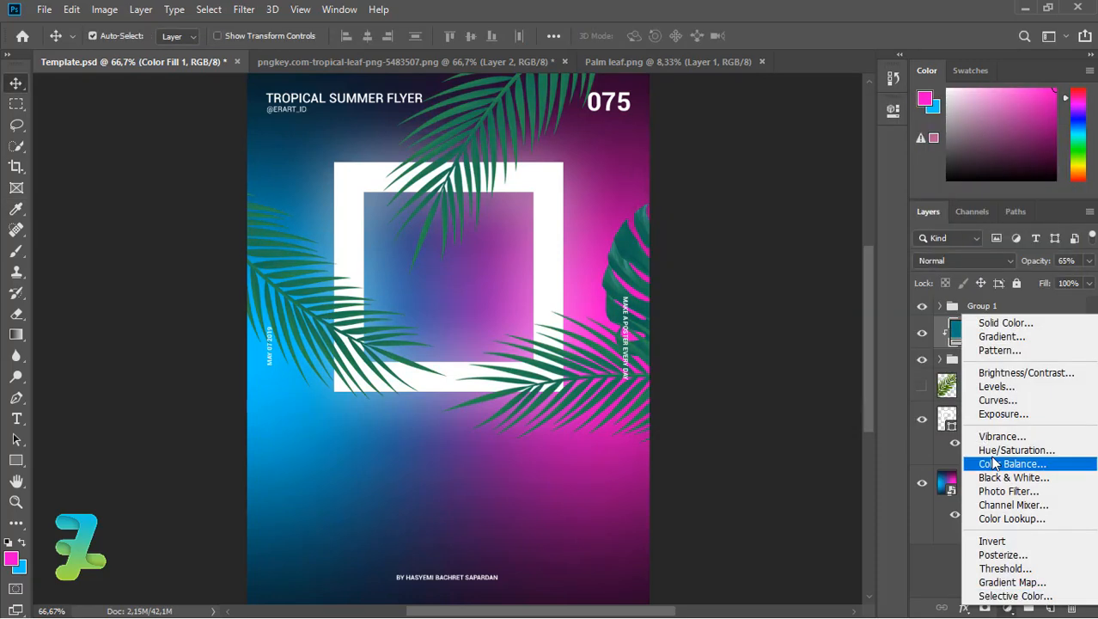
Try a clipped Exposure adjustment darkening the leaves, then delete it.
left_click(988, 415)
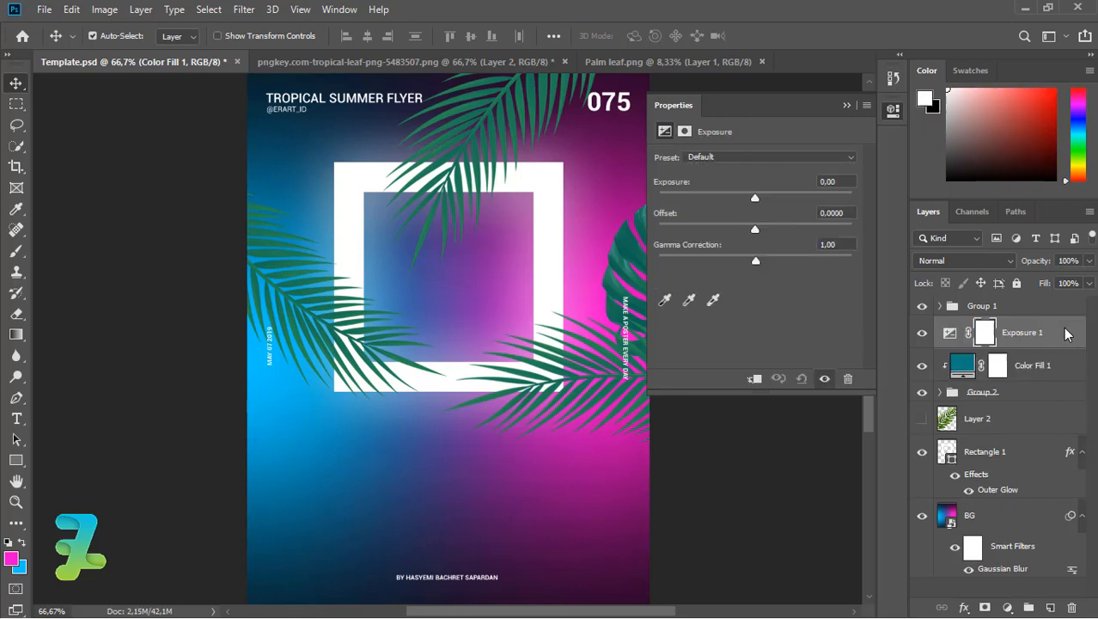
right_click(1052, 333)
left_click(871, 310)
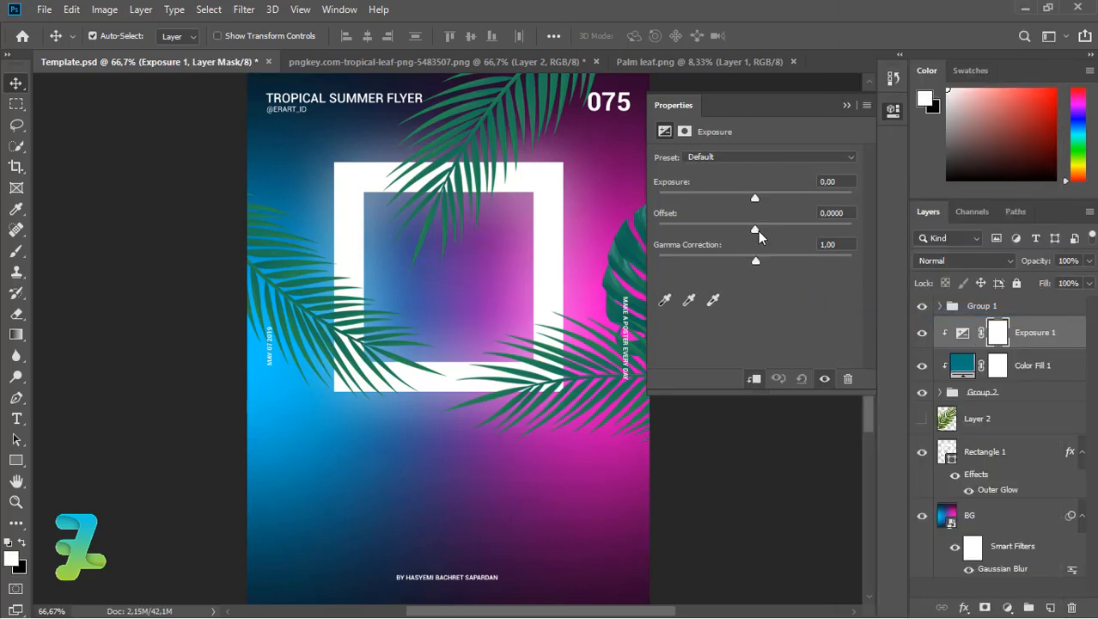
left_click_drag(758, 231, 747, 202)
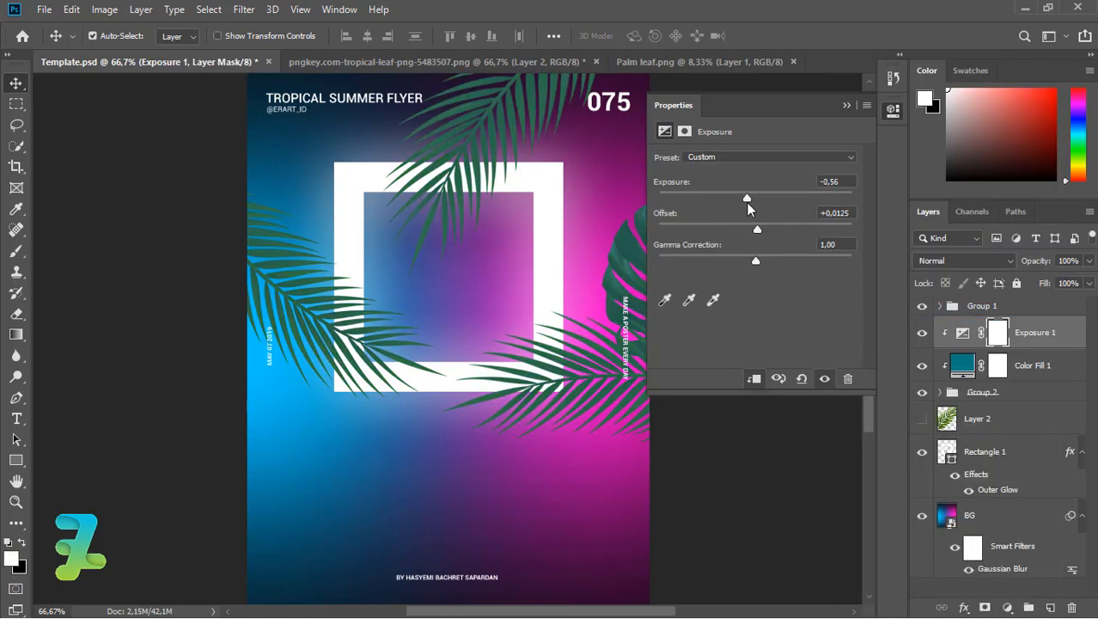
left_click(847, 106)
key("Delete")
Add a clipped Color Balance layer with midtones Cyan/Red -51 and Yellow/Blue +86.
left_click(1009, 607)
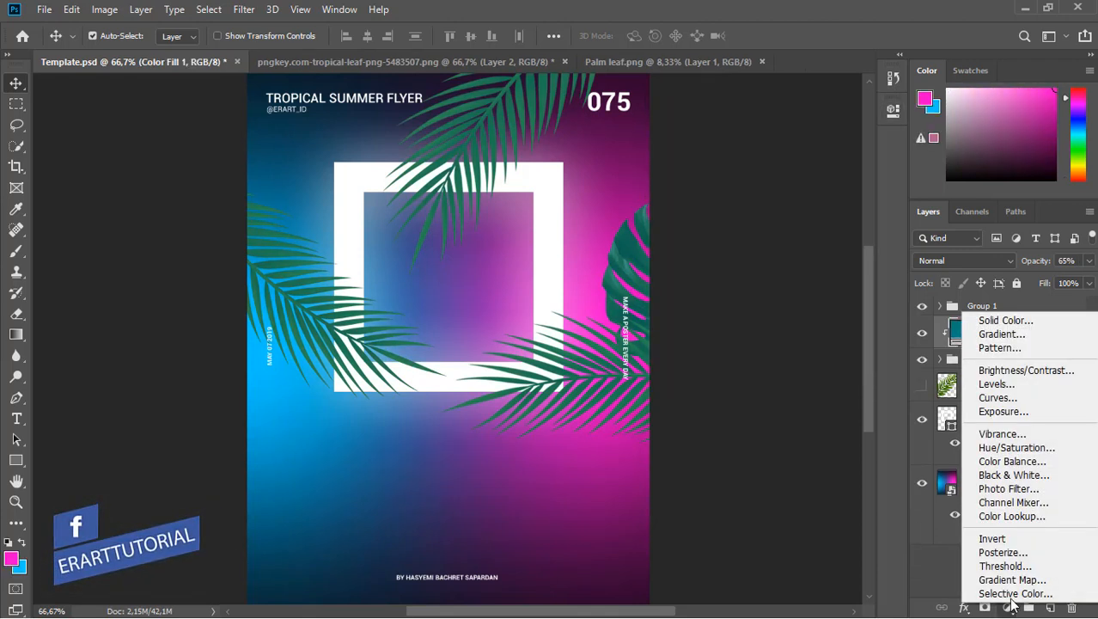
left_click(1012, 460)
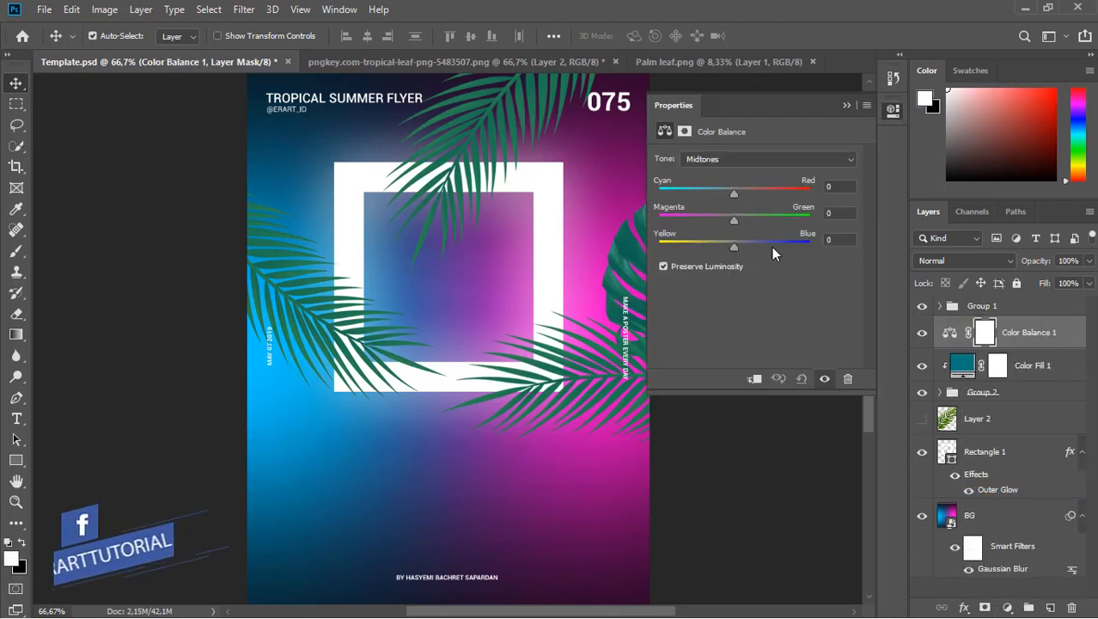
left_click_drag(734, 193, 696, 194)
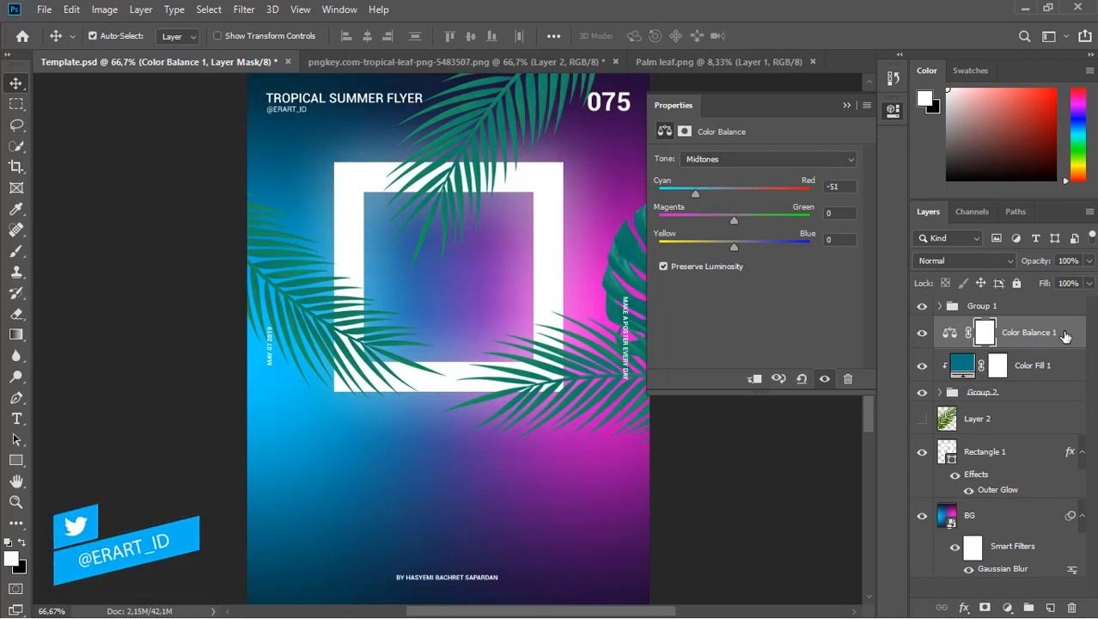
right_click(1065, 335)
left_click(907, 309)
left_click_drag(750, 250, 801, 250)
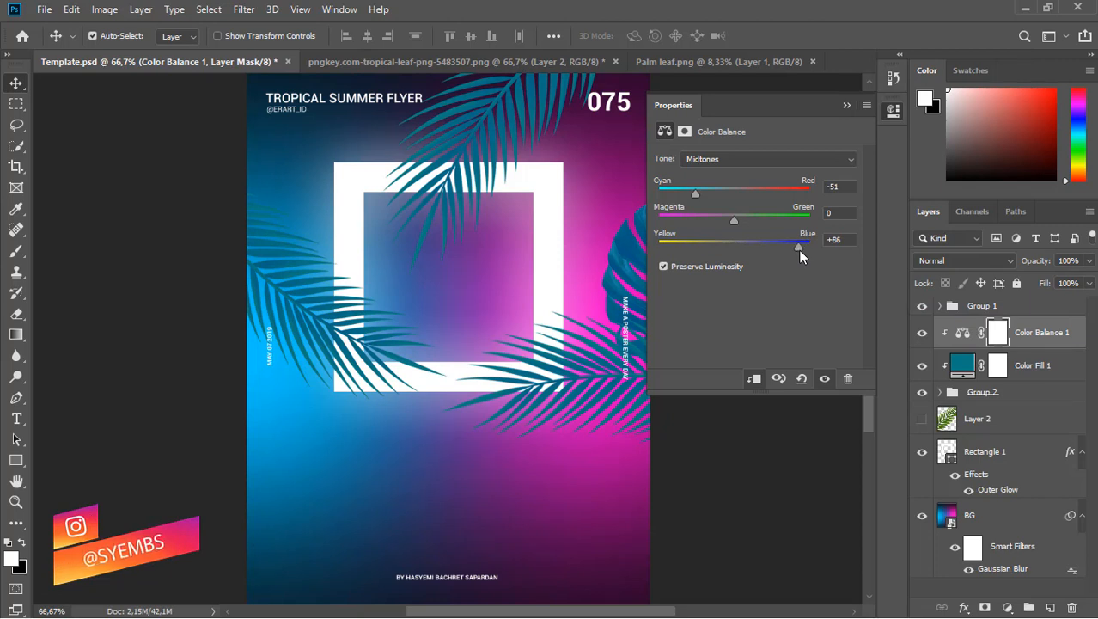
left_click(845, 106)
Move the leaf layer below Rectangle 1, then duplicate it, scale to ~42%, flip horizontally, reposition.
left_click_drag(945, 425, 960, 497)
key("ctrl+j")
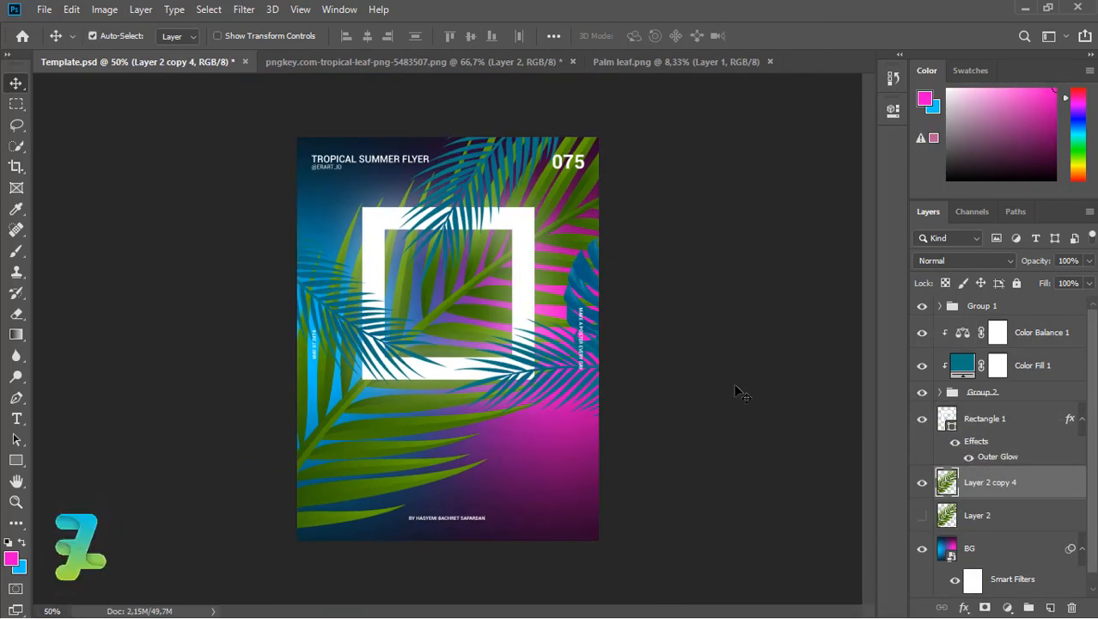
key("ctrl+t")
key("ctrl+minus")
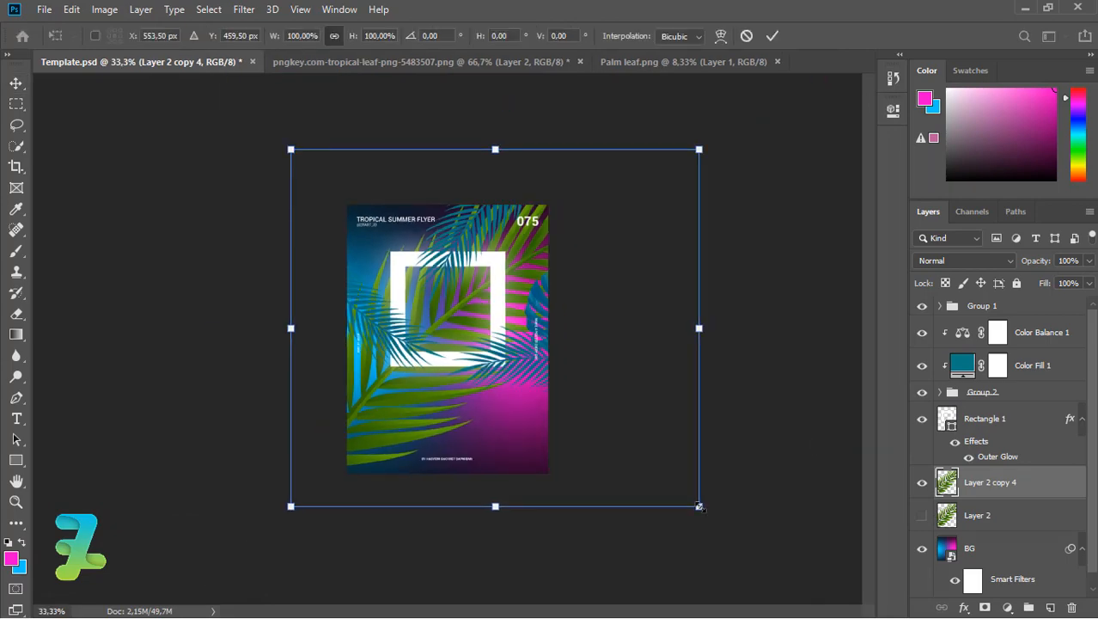
left_click_drag(698, 506, 550, 407)
left_click(69, 10)
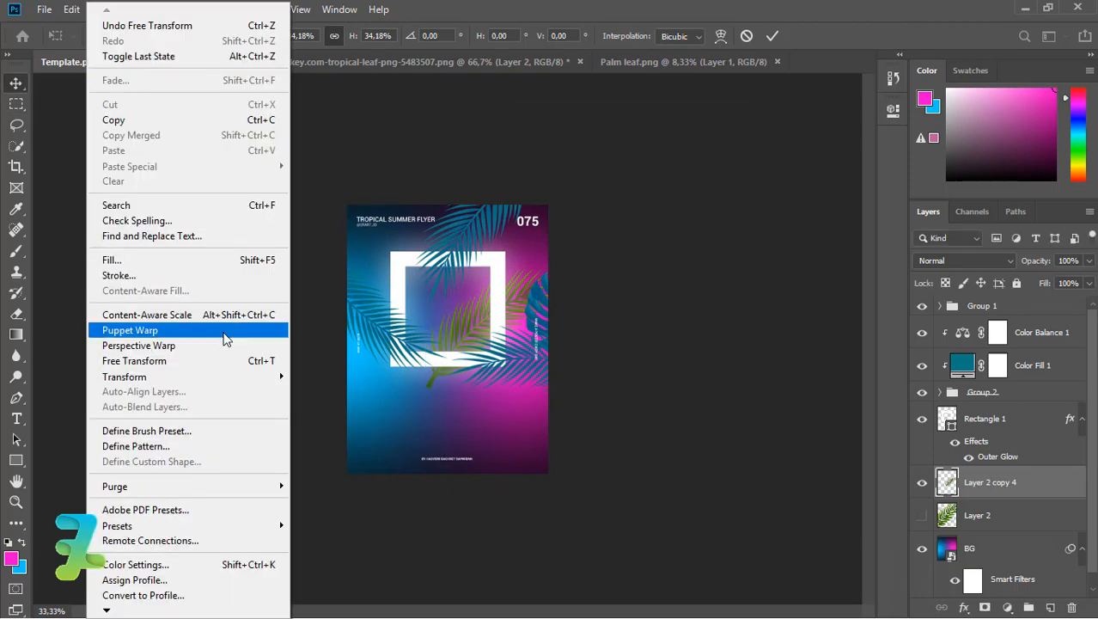
mouse_move(258, 377)
left_click(345, 554)
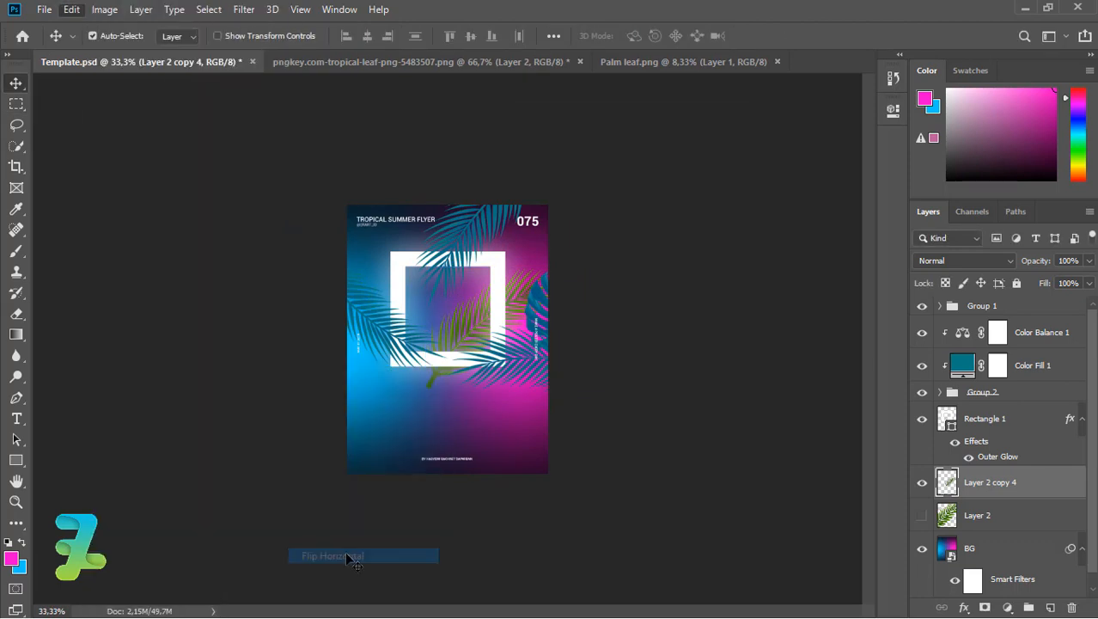
left_click_drag(474, 301, 488, 257)
Add a second leaf copy rotated -90° and moved upward.
key("ctrl+j")
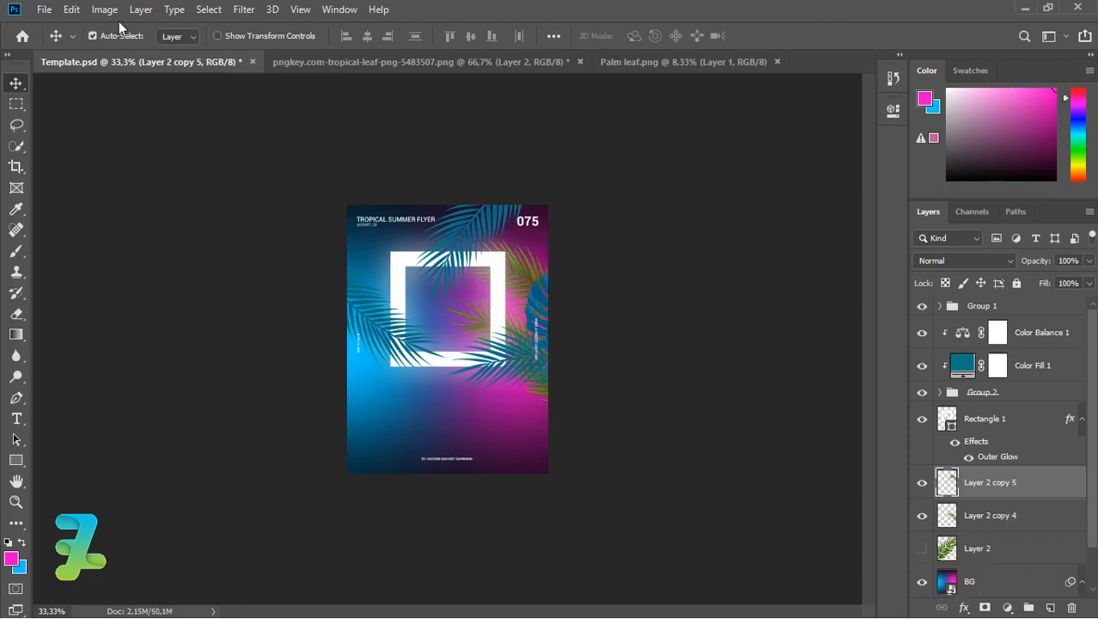
left_click(71, 10)
mouse_move(275, 376)
left_click(344, 415)
left_click_drag(444, 289, 625, 359)
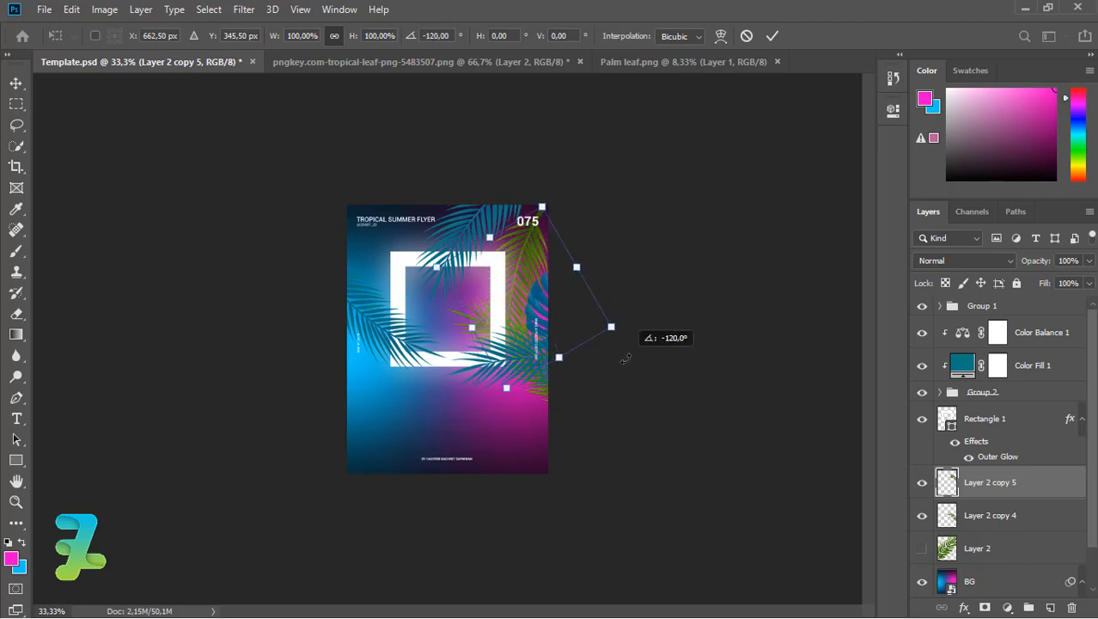
left_click(16, 84)
left_click_drag(530, 249, 529, 219)
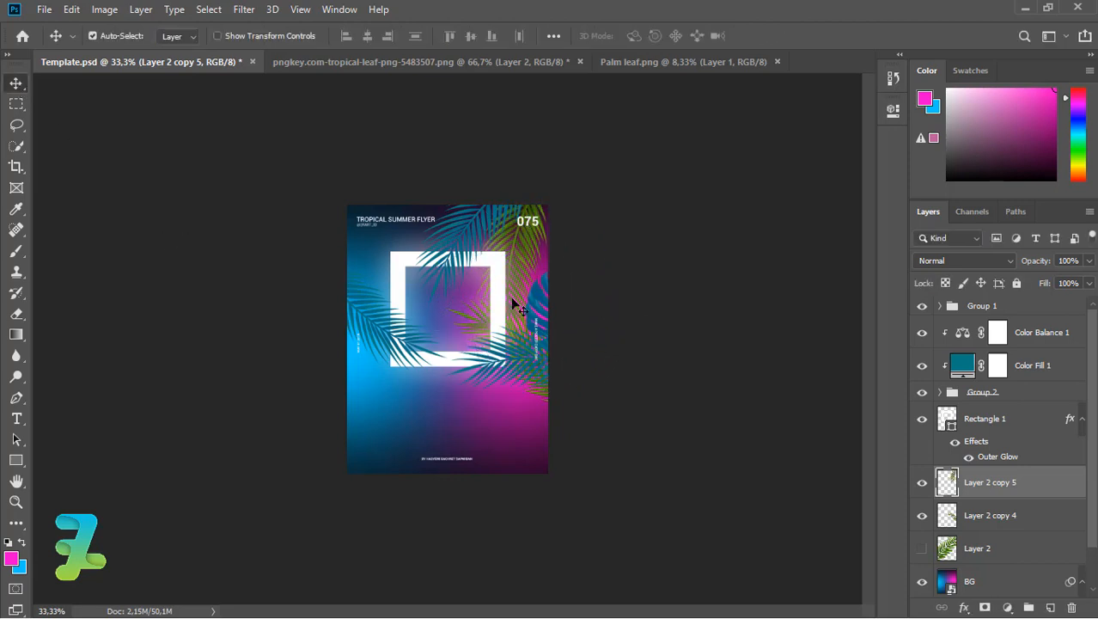
Add a third leaf copy flipped vertically, rotated 45°, and shifted up-left.
key("ctrl+j")
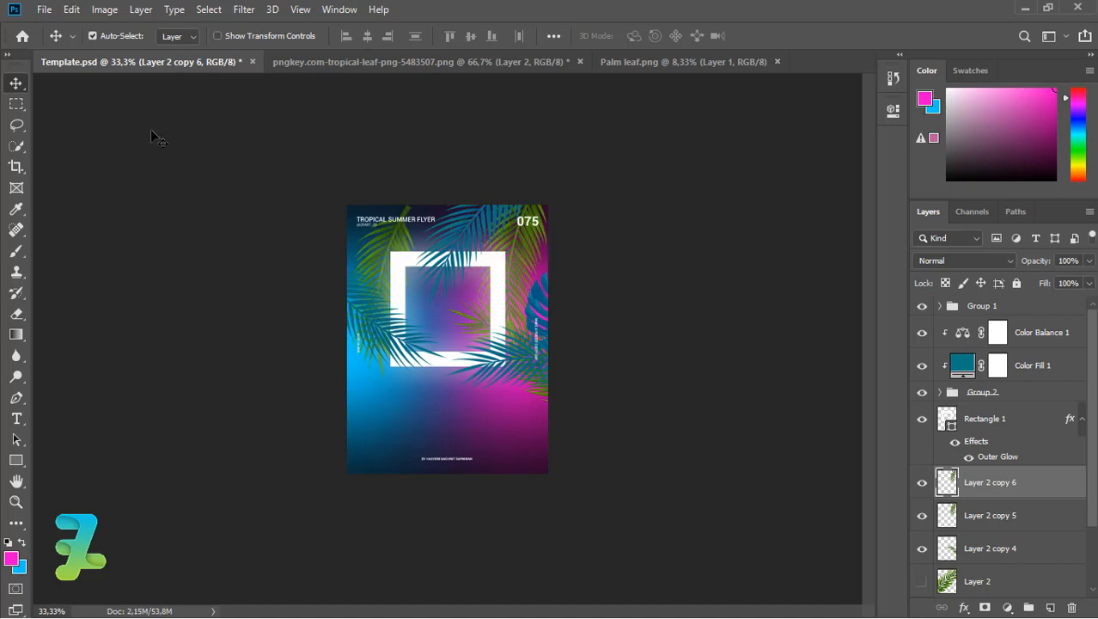
left_click(71, 10)
mouse_move(198, 377)
left_click(368, 570)
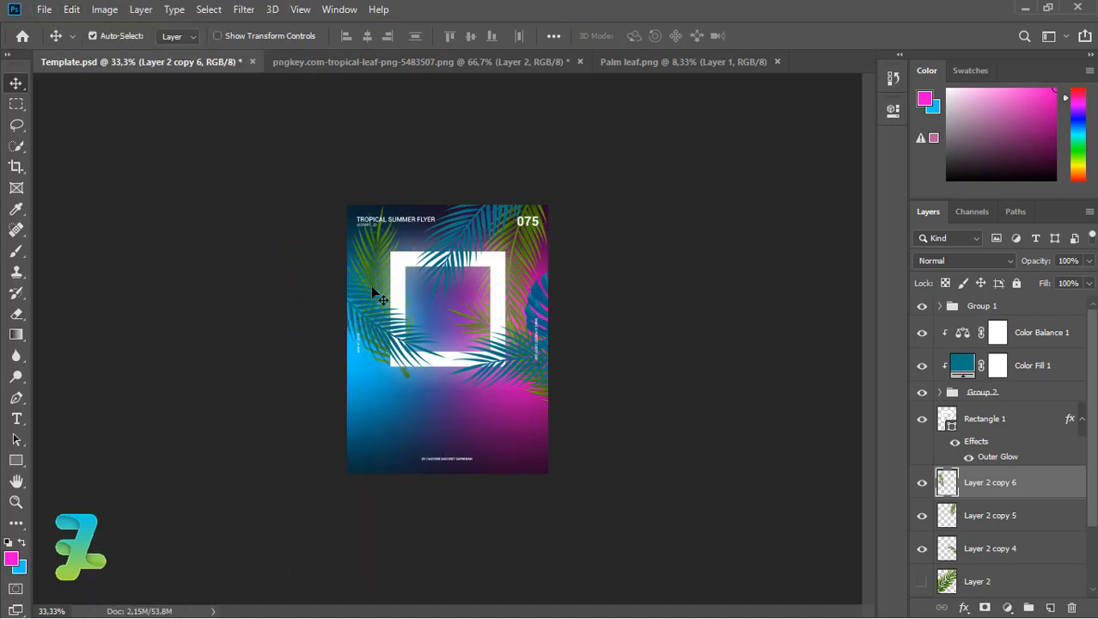
left_click(71, 9)
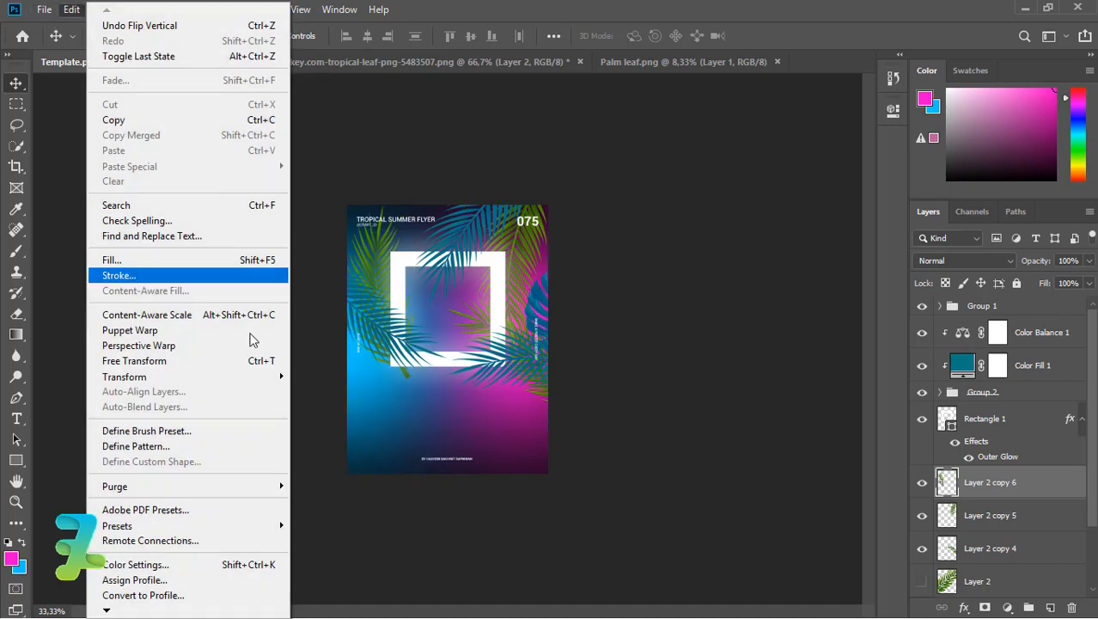
mouse_move(198, 374)
left_click(313, 415)
left_click_drag(400, 407, 333, 397)
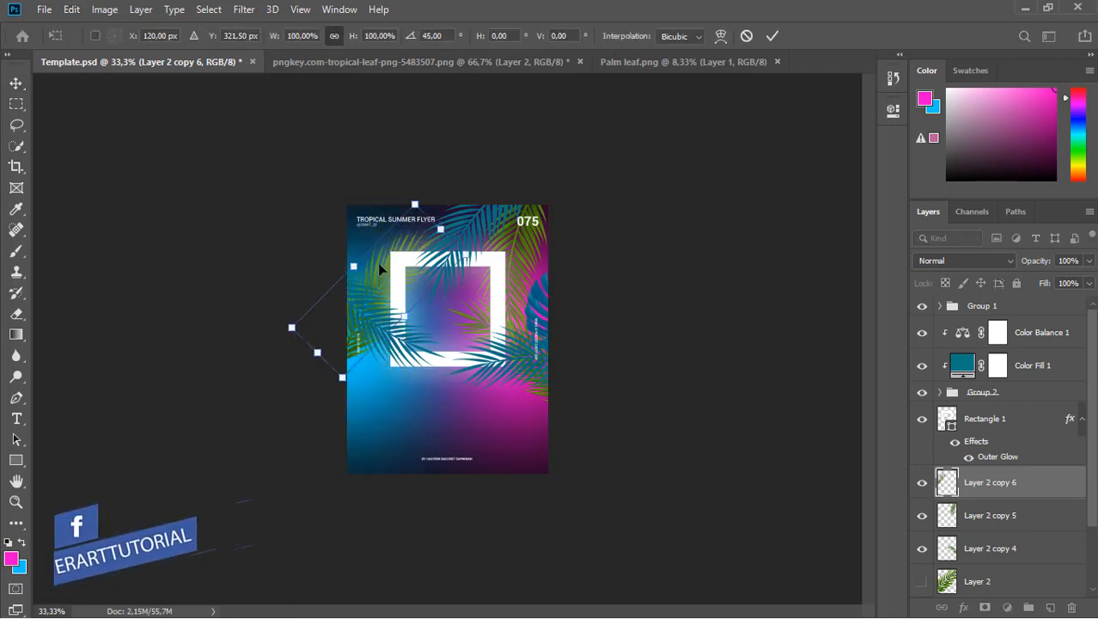
mouse_move(379, 268)
left_mouse_down()
mouse_move(357, 247)
mouse_move(392, 262)
left_mouse_up()
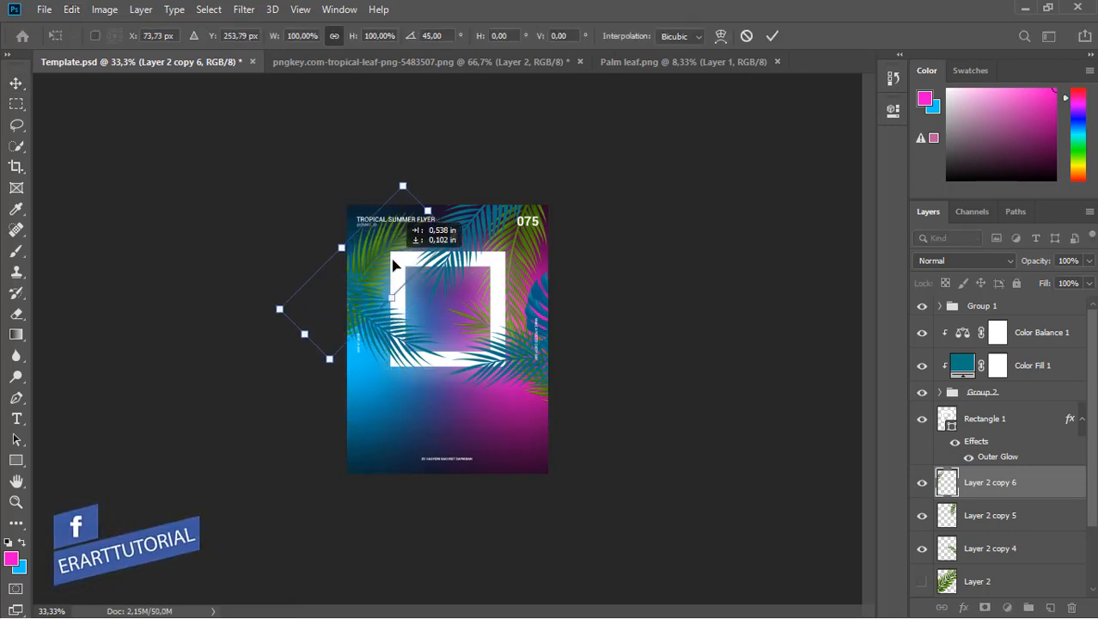
left_click(16, 89)
Add a fourth mirrored leaf copy at the left edge, enlarged to ~109%; bring up Palm leaf.
key("ctrl+j")
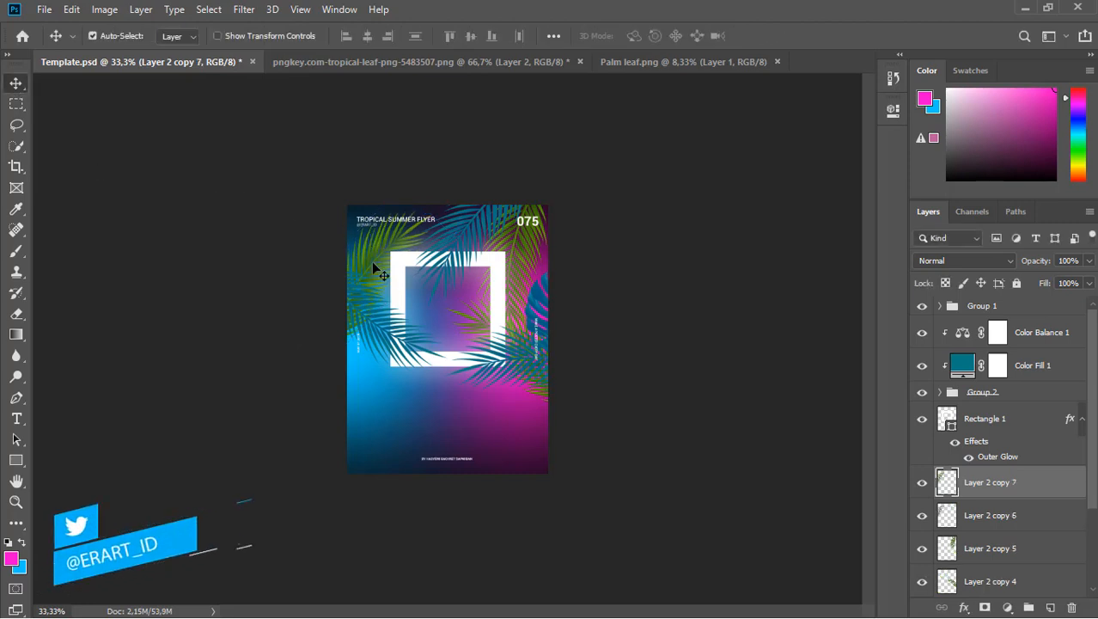
left_click(71, 9)
mouse_move(257, 376)
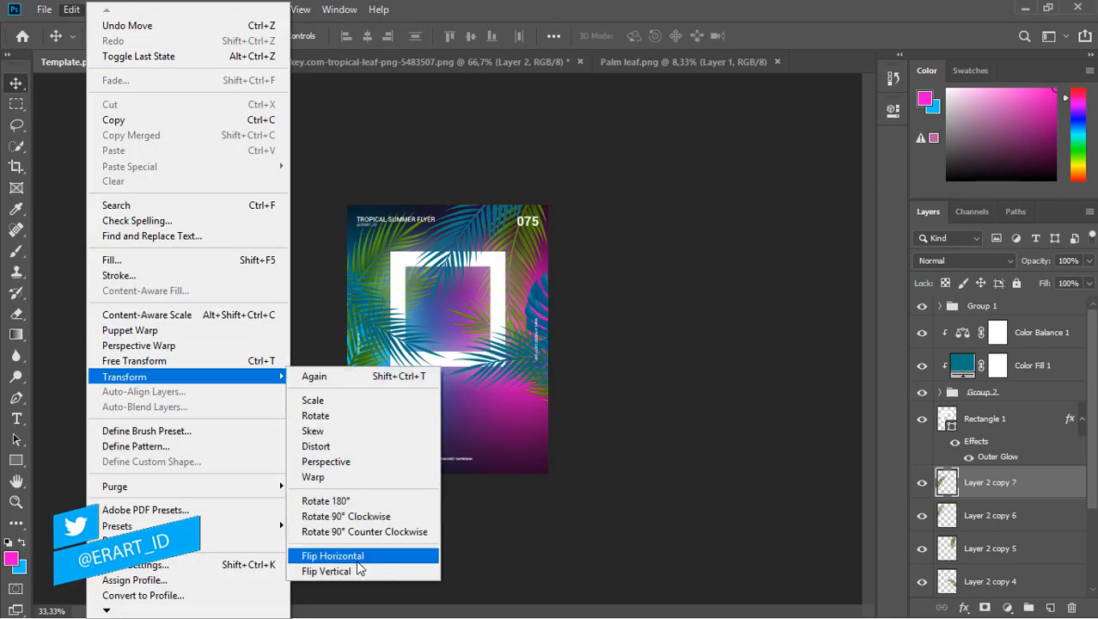
left_click(397, 552)
mouse_move(347, 403)
left_mouse_down()
mouse_move(351, 377)
mouse_move(368, 397)
left_mouse_up()
key("ctrl+t")
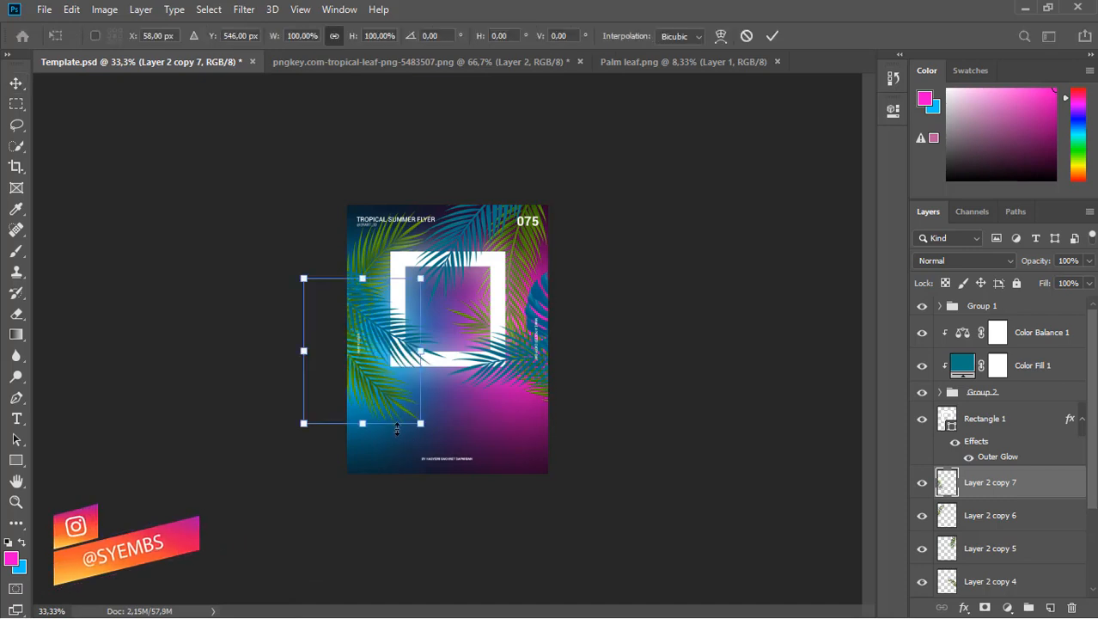
left_click_drag(421, 422, 405, 404)
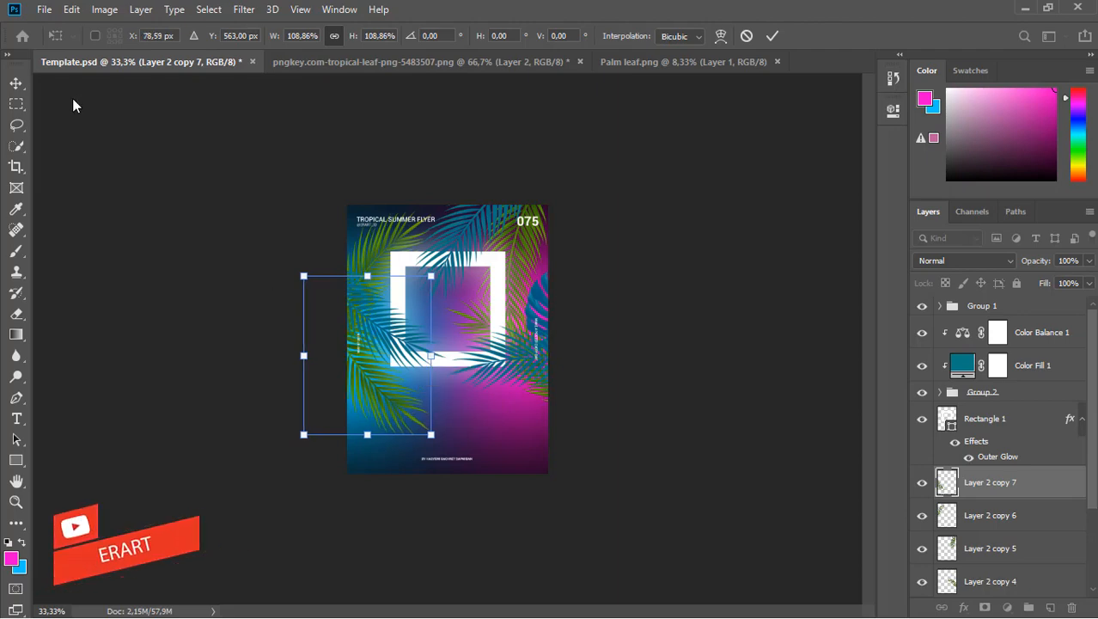
left_click(16, 85)
left_click(640, 62)
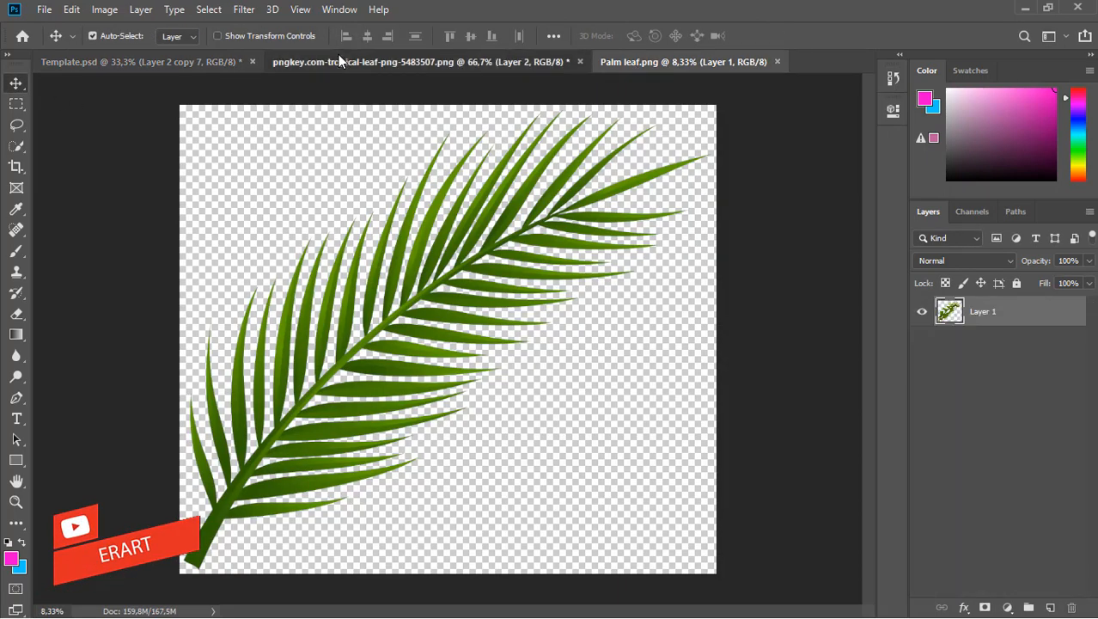
Float the monstera document in its own window and drag the leaf onto the Template flyer.
left_click(338, 58)
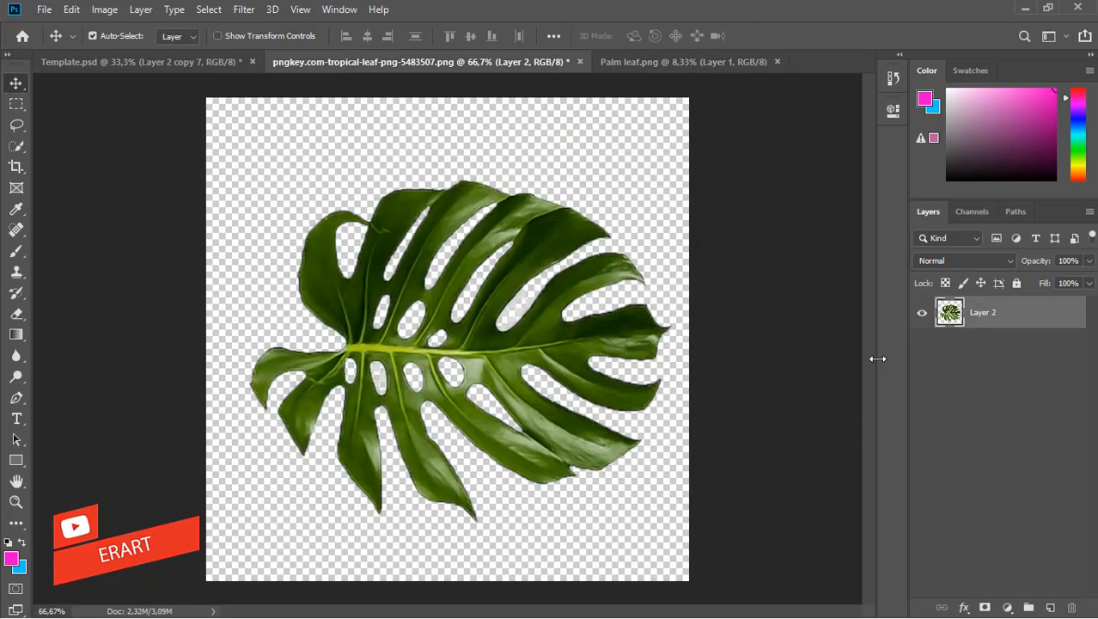
right_click(328, 67)
left_click(370, 127)
left_click_drag(161, 52, 167, 108)
left_click(168, 62)
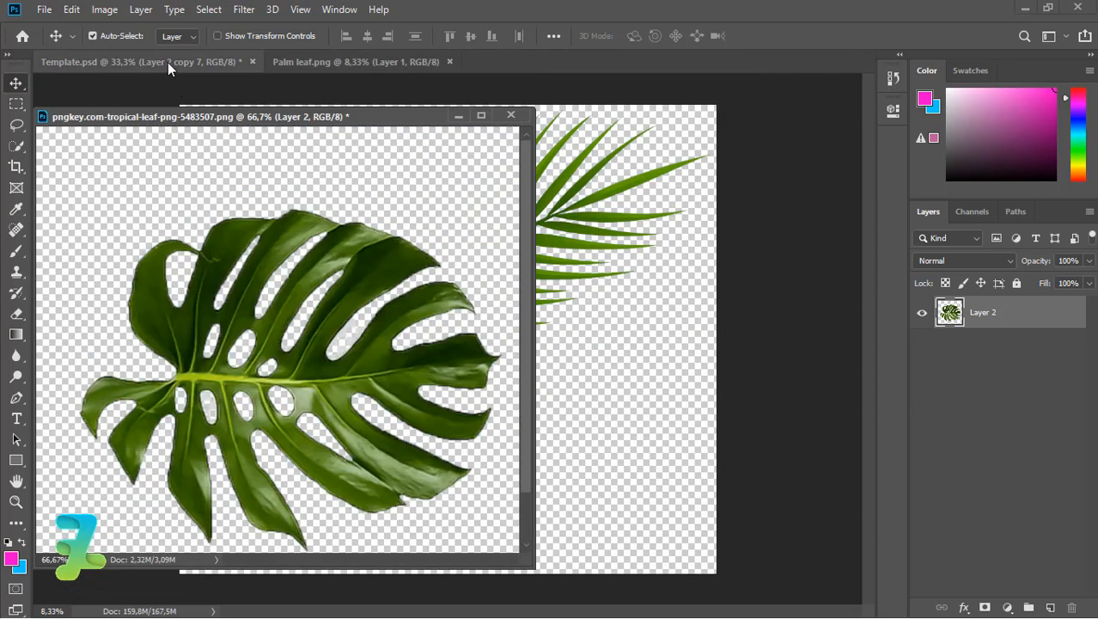
left_click_drag(347, 113, 171, 125)
left_click_drag(322, 314, 450, 292)
Redock the monstera document, zoom the flyer to 66.7%, and shift Layer 3 right inside the frame.
left_click_drag(170, 140, 178, 67)
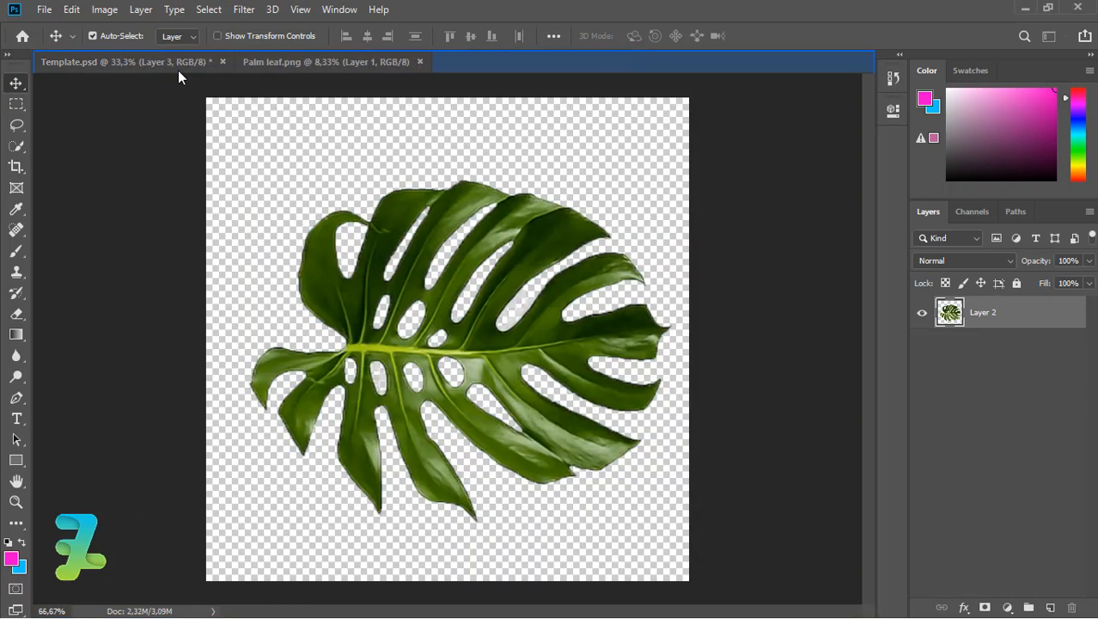
left_click(176, 62)
key("ctrl+plus")
key("ctrl+plus")
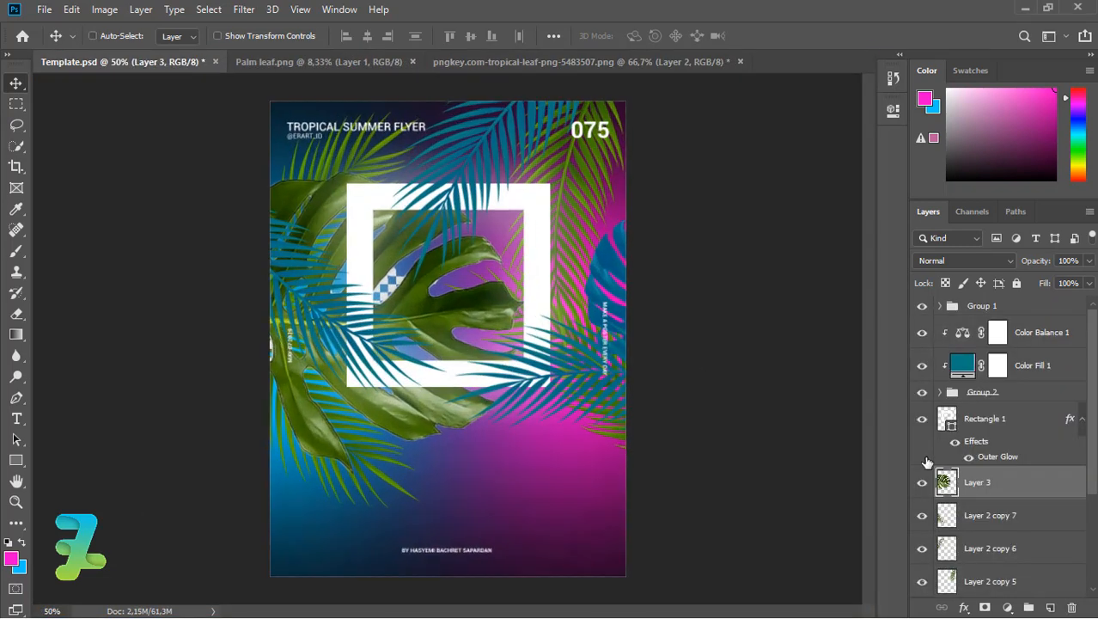
left_click_drag(425, 296, 512, 292)
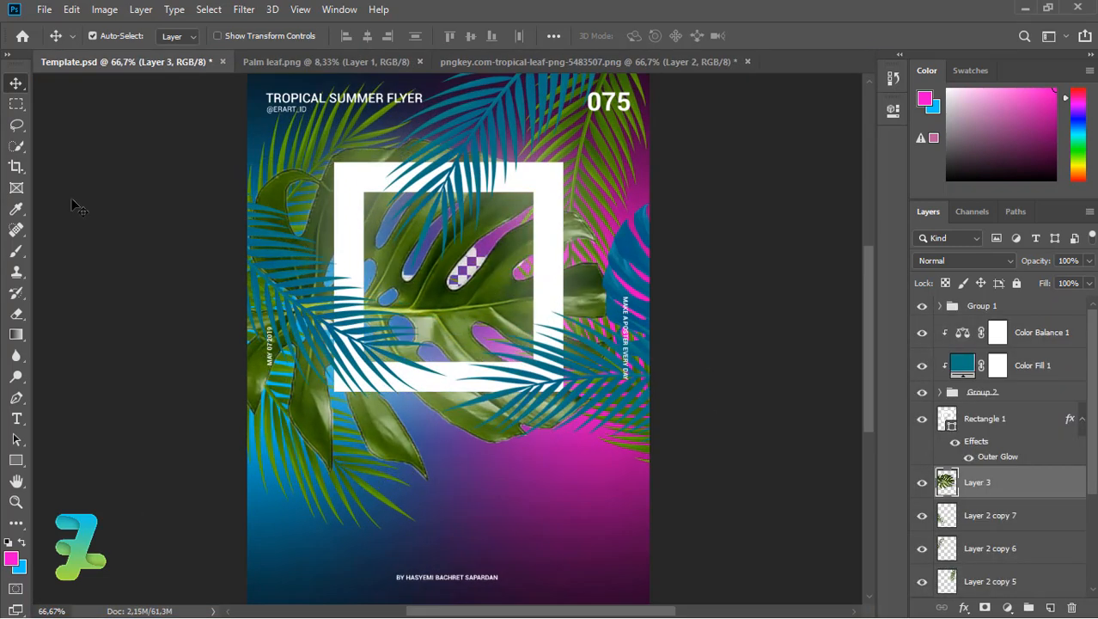
Erase the monstera's checkered patch, duplicate Layer 3, and rotate the copy -60°.
left_click(17, 313)
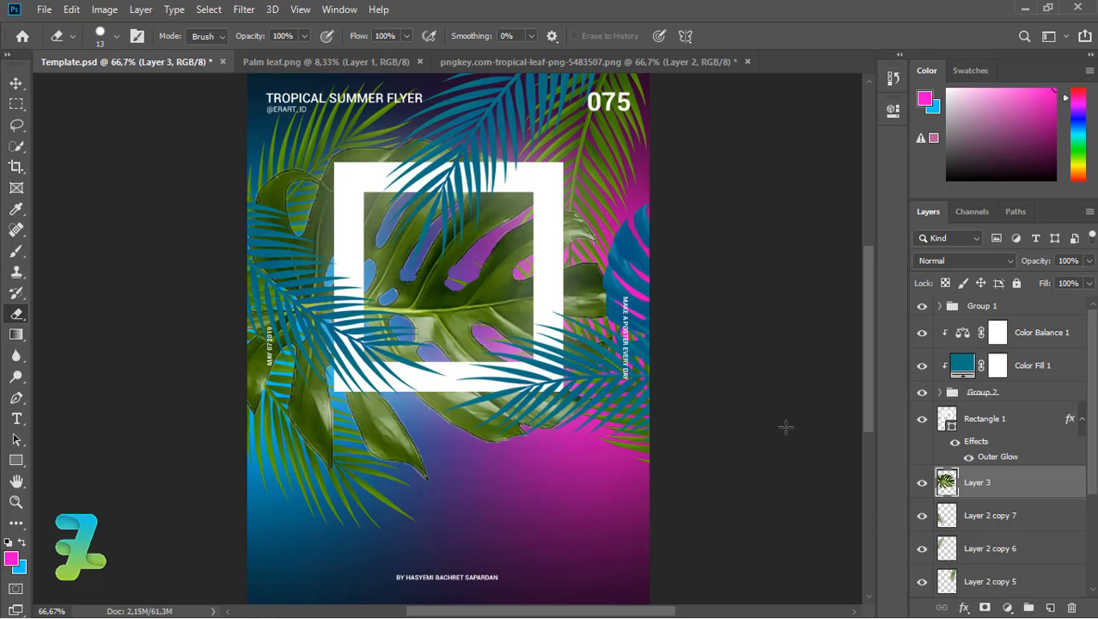
key("ctrl+j")
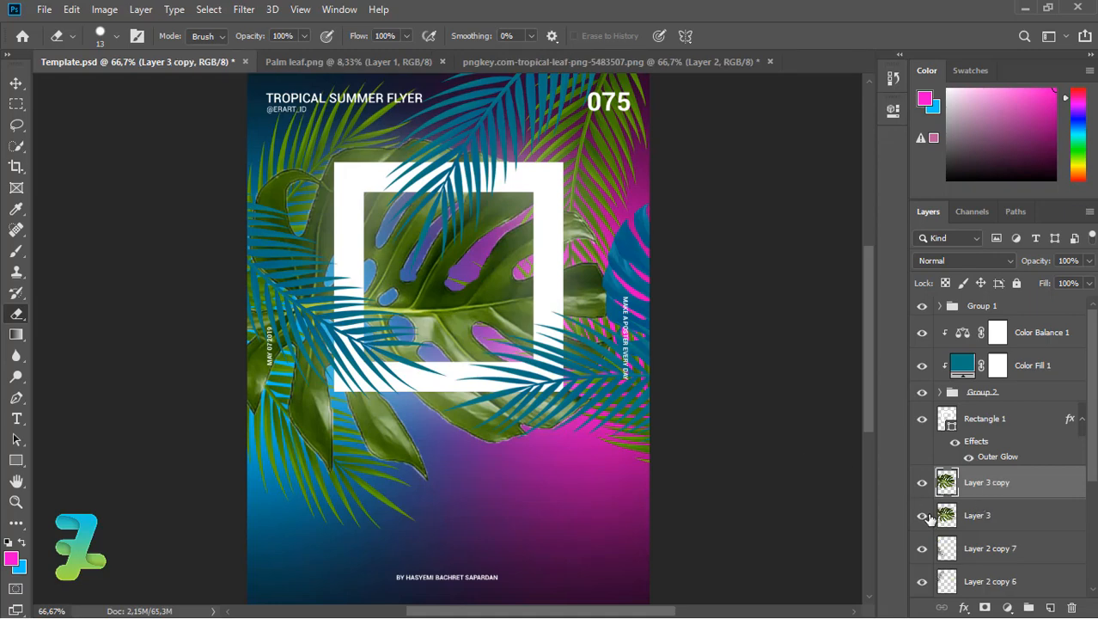
left_click(71, 9)
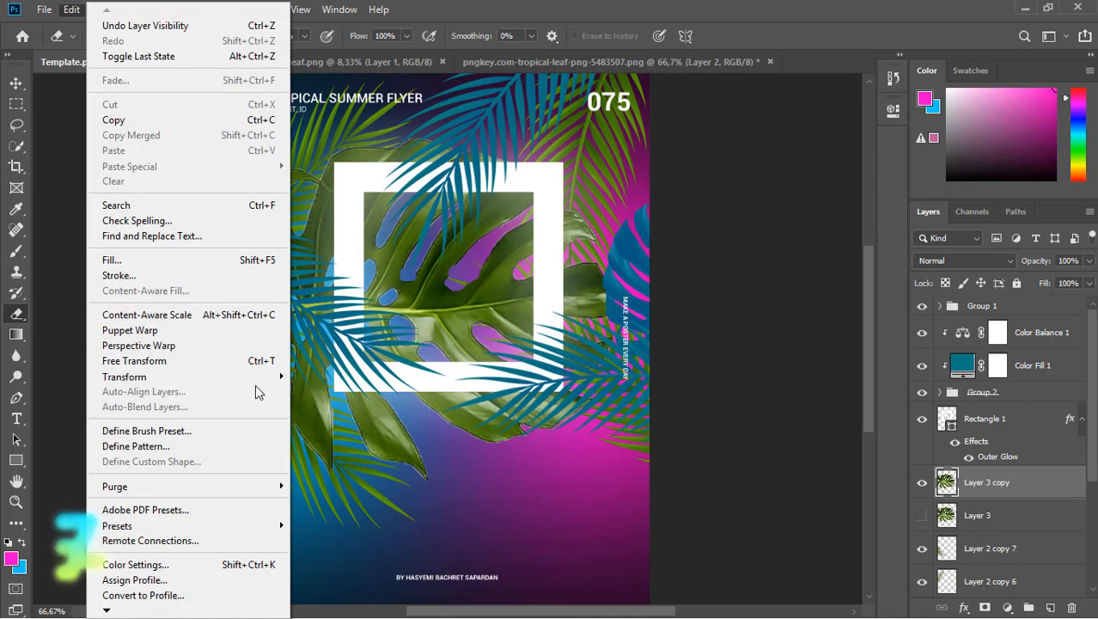
mouse_move(255, 384)
left_click(388, 411)
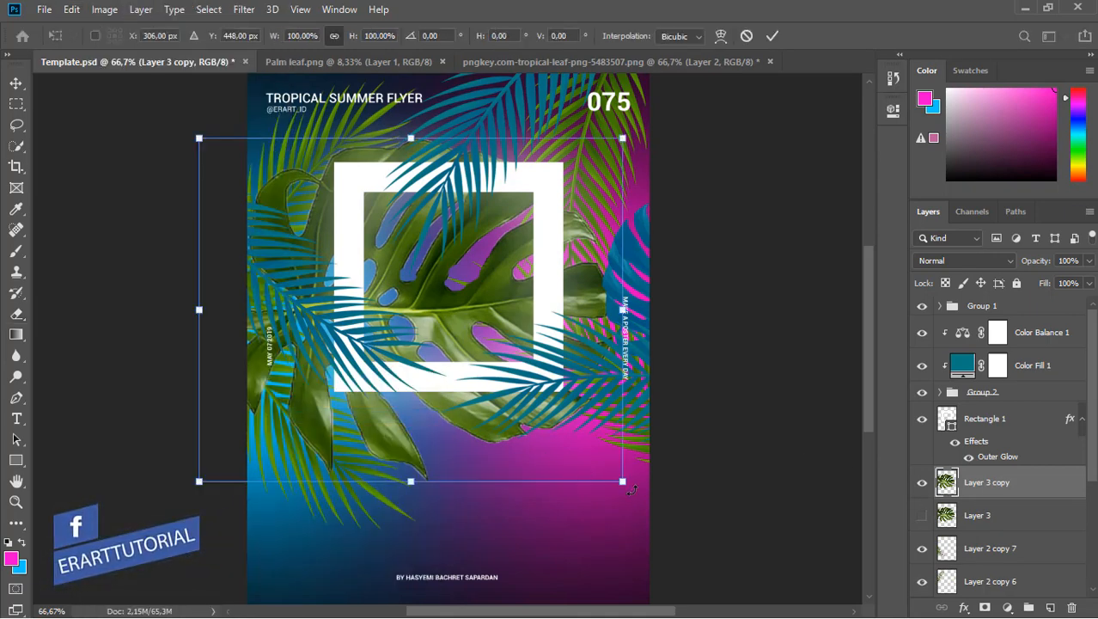
left_click_drag(632, 490, 657, 232)
key("Return")
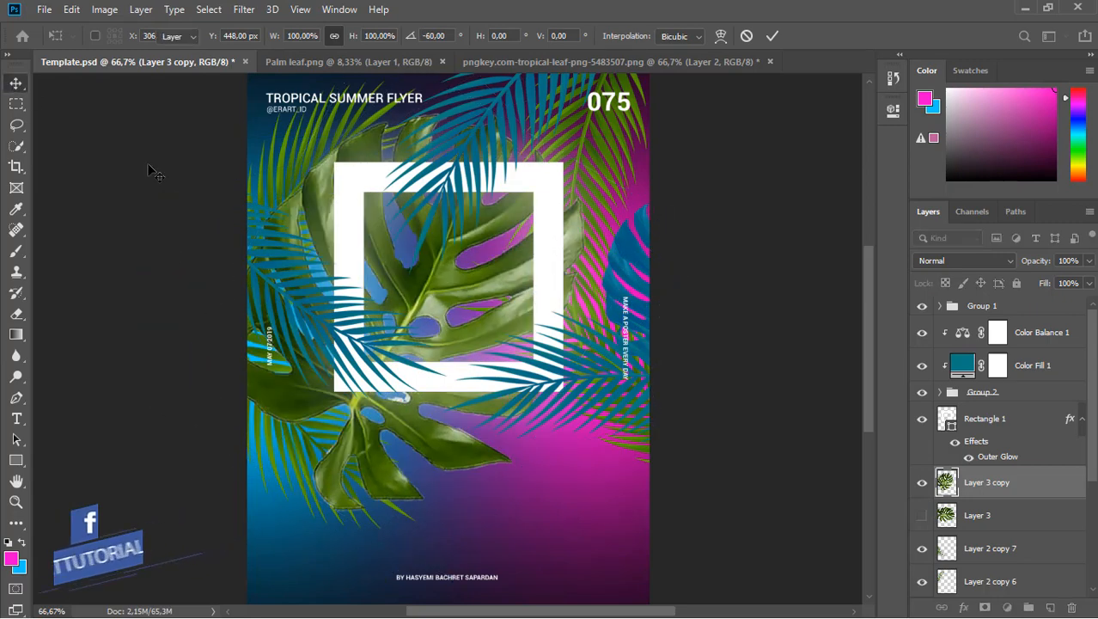
Scale the monstera copy to 47.78% and move it to the frame's upper left.
key("ctrl+t")
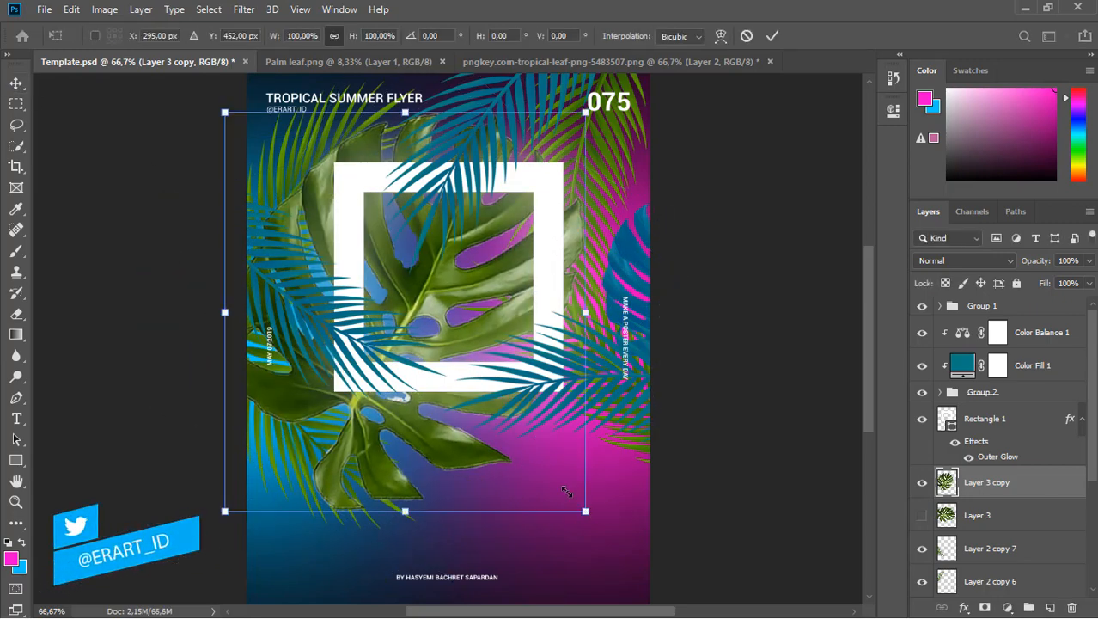
left_click_drag(567, 492, 472, 388)
left_click_drag(421, 292, 382, 231)
key("Return")
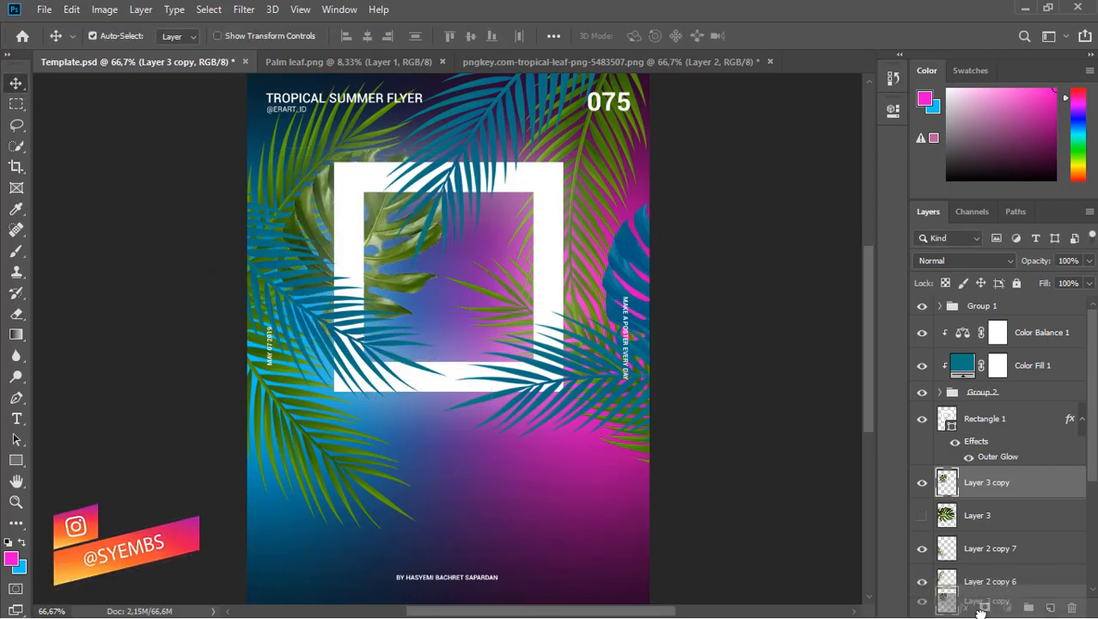
Move Layer 3 copy below Layer 2 copy 6 and make the original Layer 3 visible again.
scroll(975, 553, "down", 1)
left_click_drag(976, 553, 975, 560)
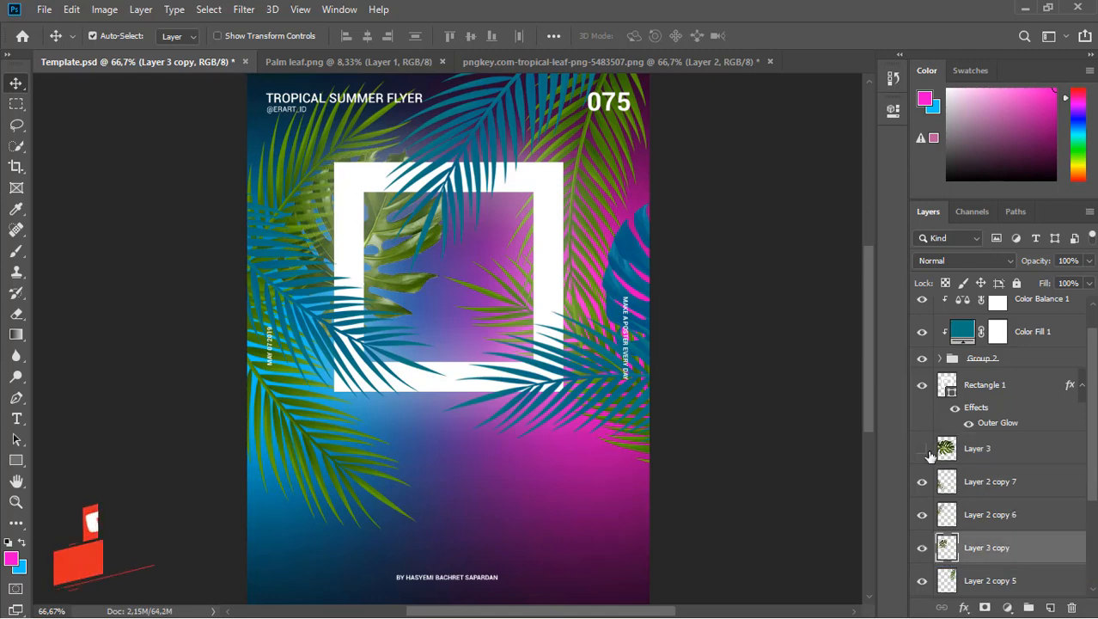
left_click(921, 447)
left_click(71, 8)
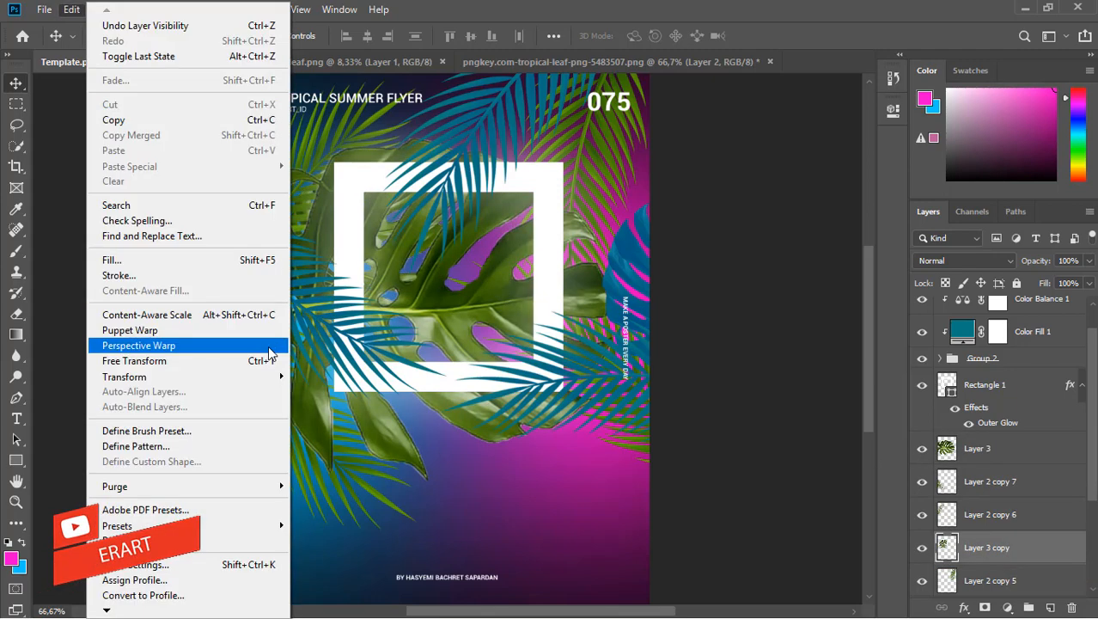
mouse_move(262, 378)
left_click(296, 409)
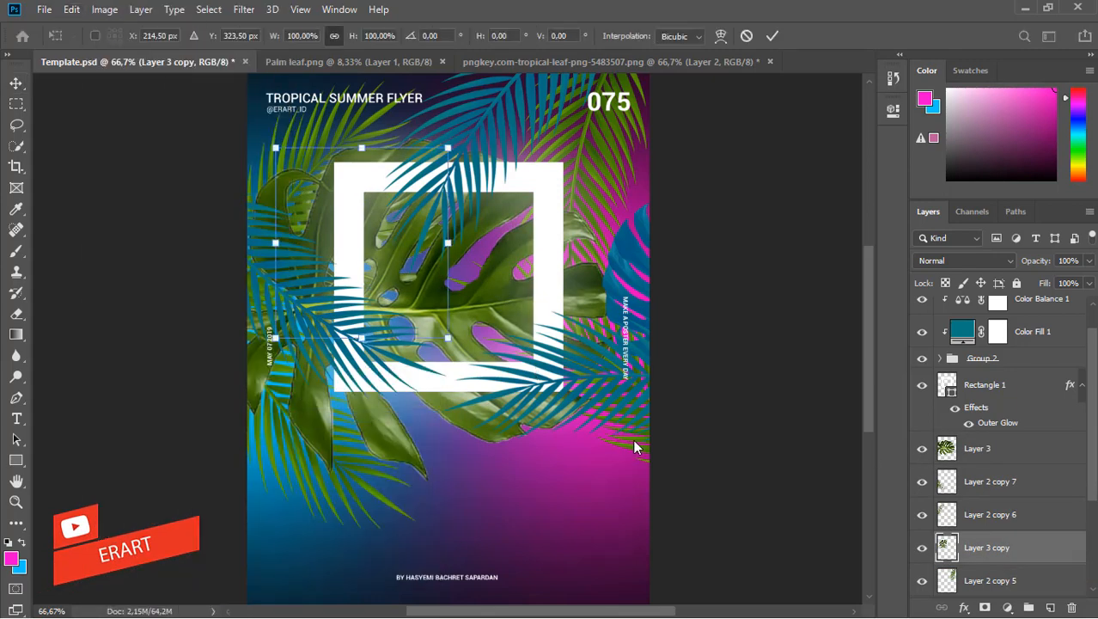
key("Escape")
Scale Layer 3's monstera to 29.25%, rotate it 146°, and place it under the frame's bottom edge.
left_click(977, 448)
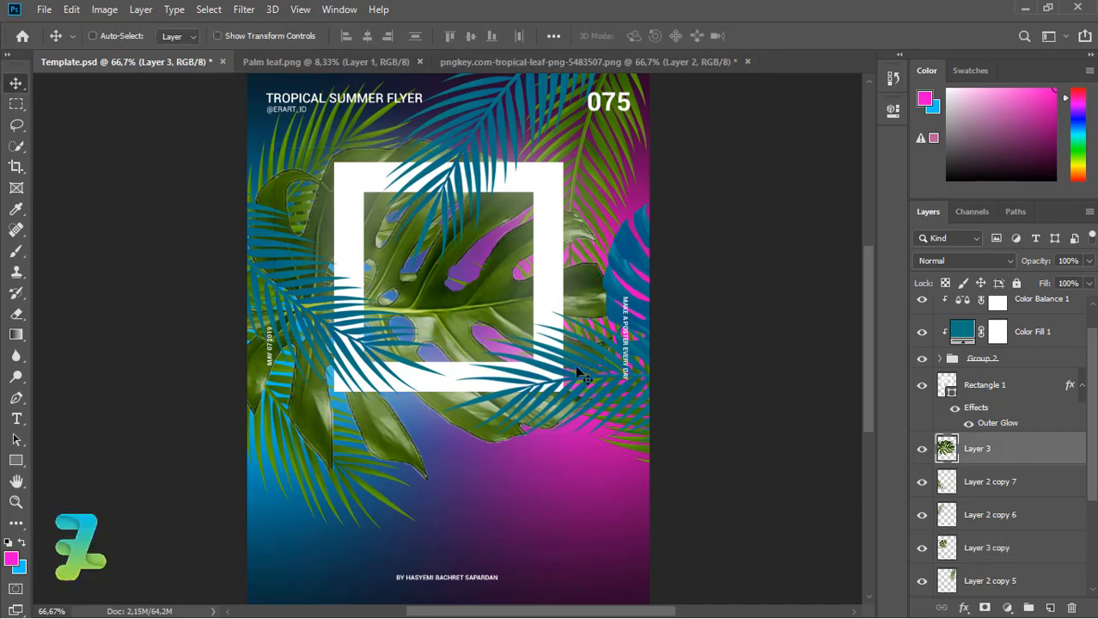
key("ctrl+t")
left_click_drag(633, 143, 370, 404)
left_click_drag(438, 322, 461, 389)
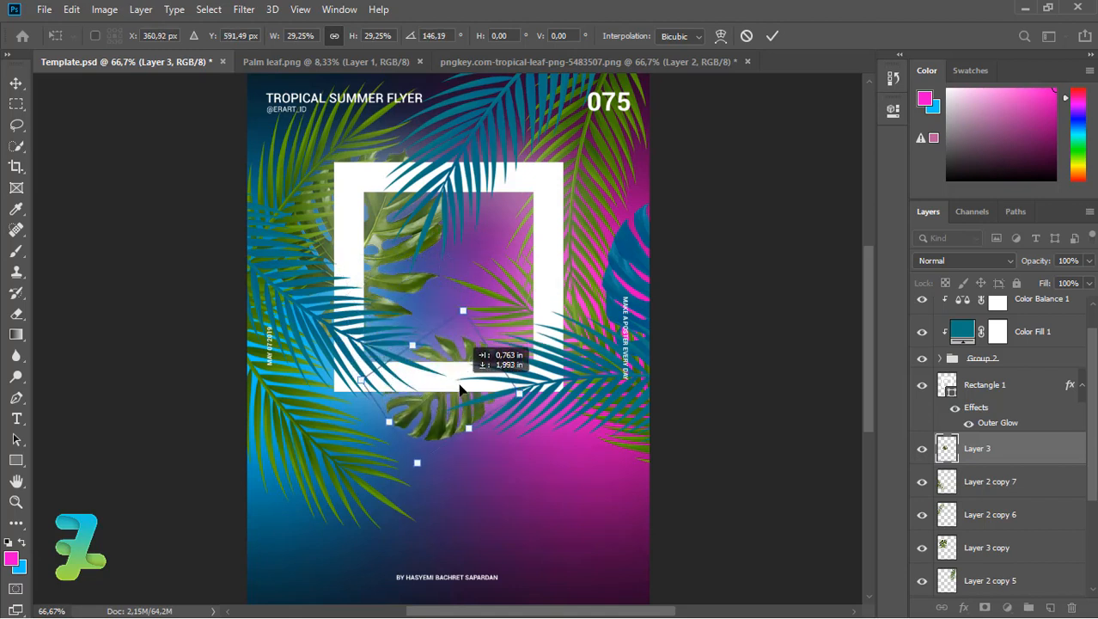
left_click(14, 85)
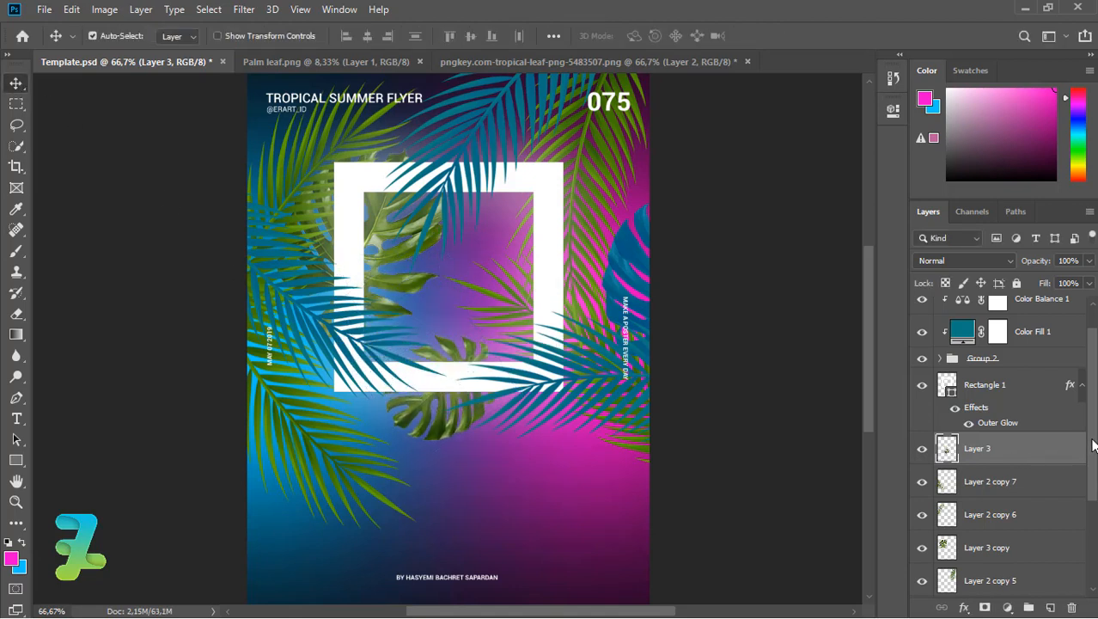
Select all the leaf layers and group them into Group 3.
left_click_drag(1093, 444, 1057, 513)
left_click(1050, 509, "shift")
key("ctrl+g")
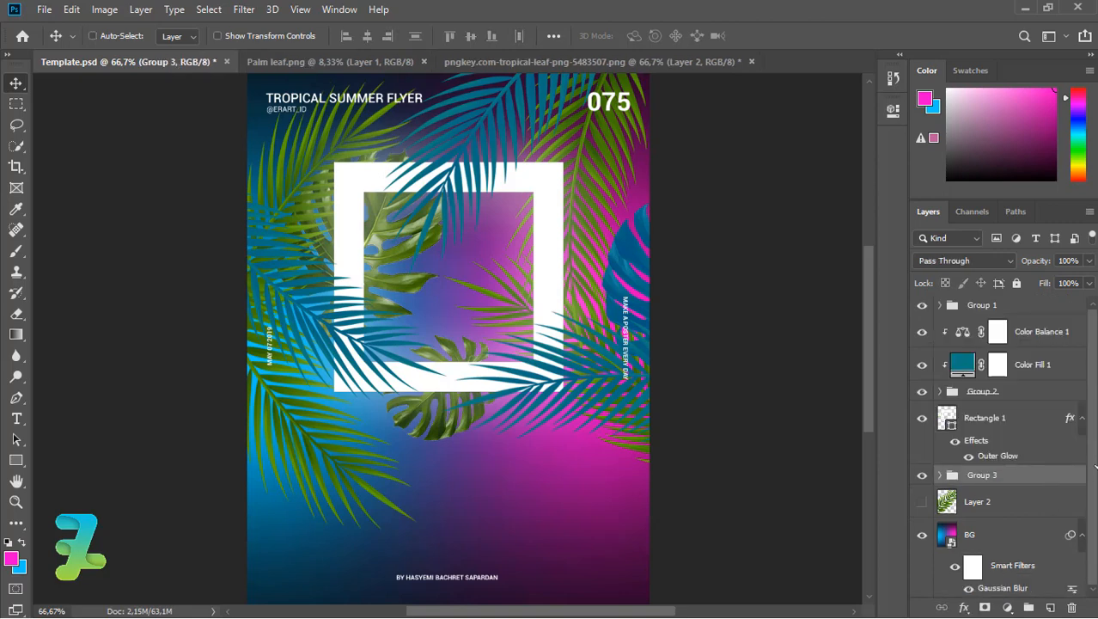
Duplicate Color Fill 1 and Color Balance 1, move the copies above Group 3, and clip them.
left_click(1047, 363)
left_click(1038, 335, "shift")
key("ctrl+j")
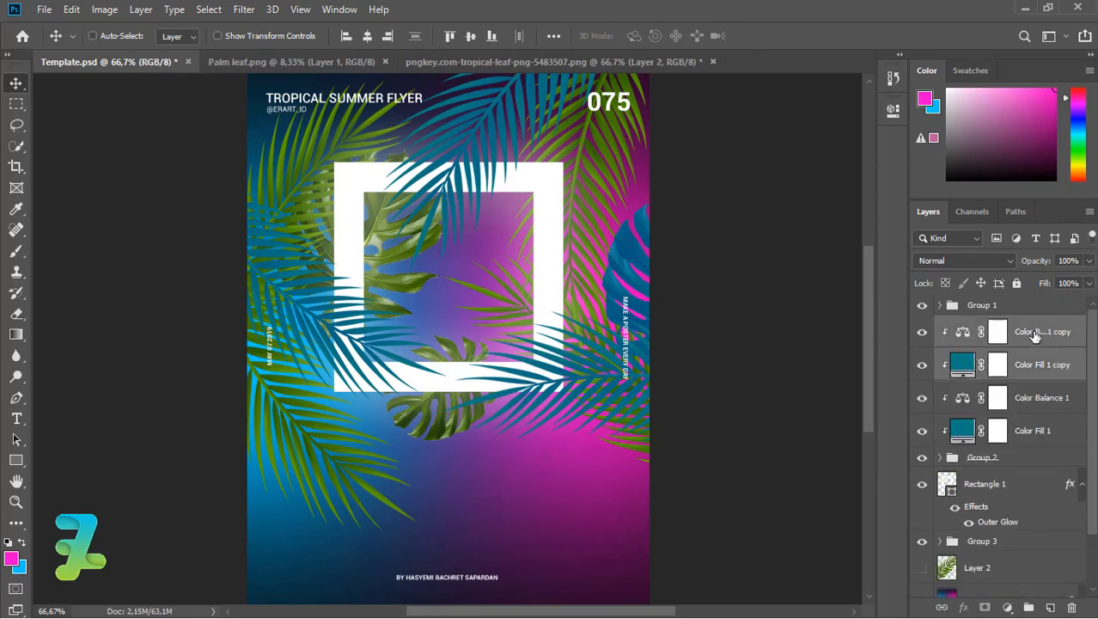
left_click_drag(1037, 336, 1033, 514)
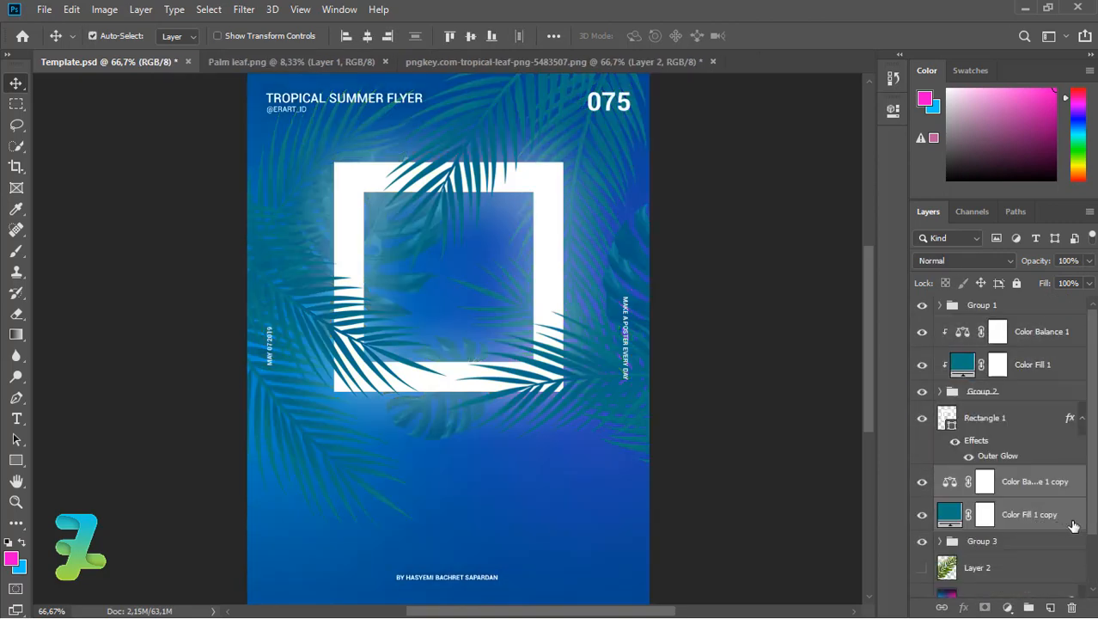
right_click(1071, 524)
left_click(909, 309)
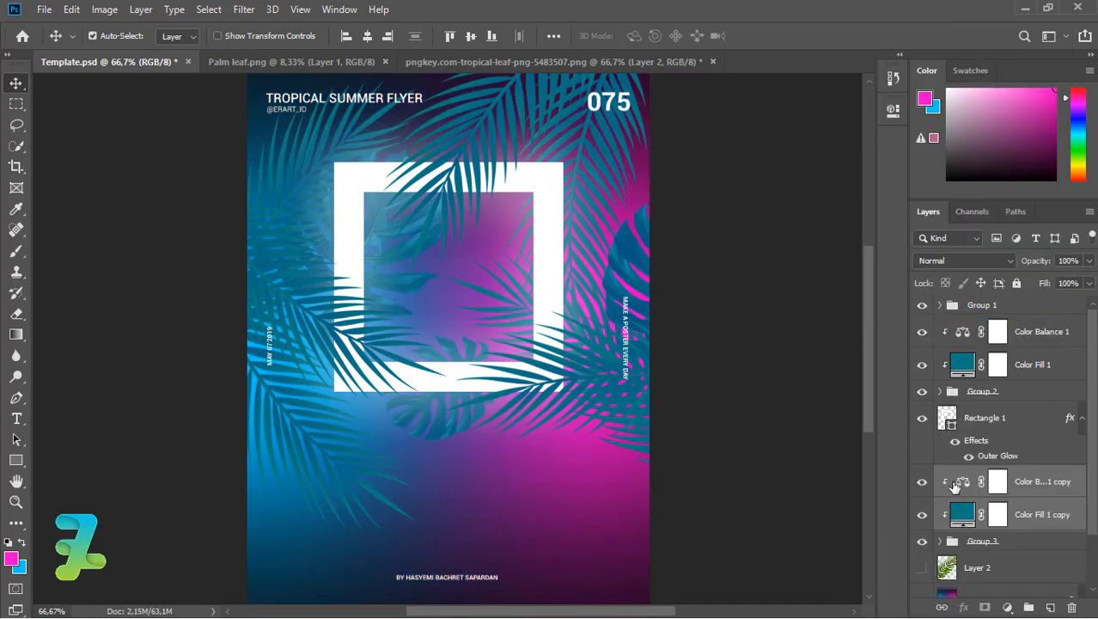
Try shifting the Color Balance copy's midtones toward magenta, then delete that copy.
double_click(961, 486)
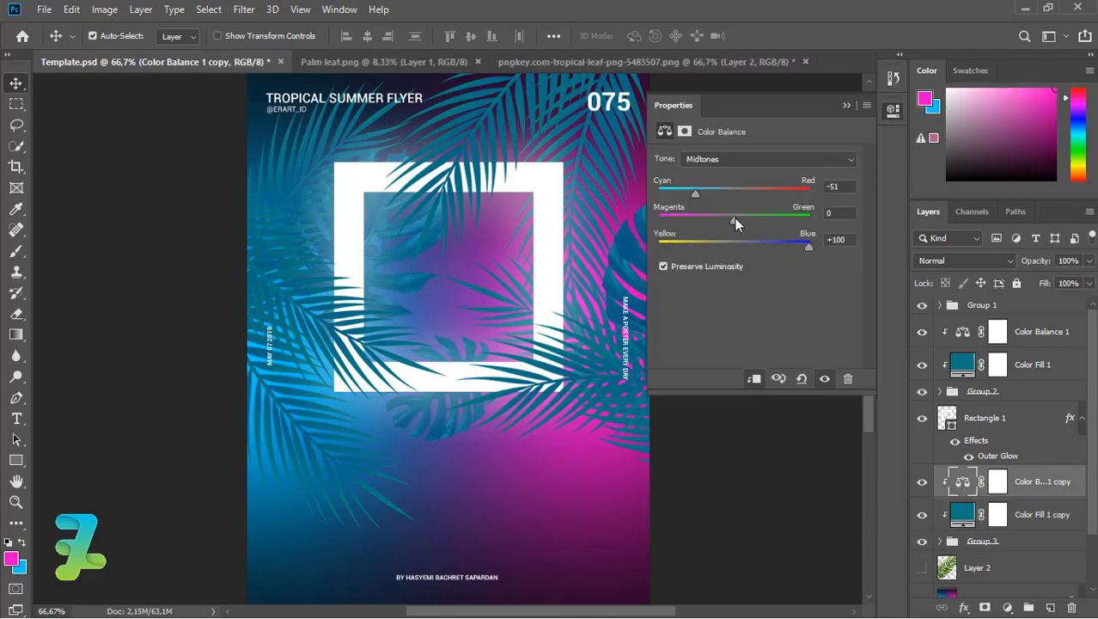
left_click_drag(733, 219, 685, 197)
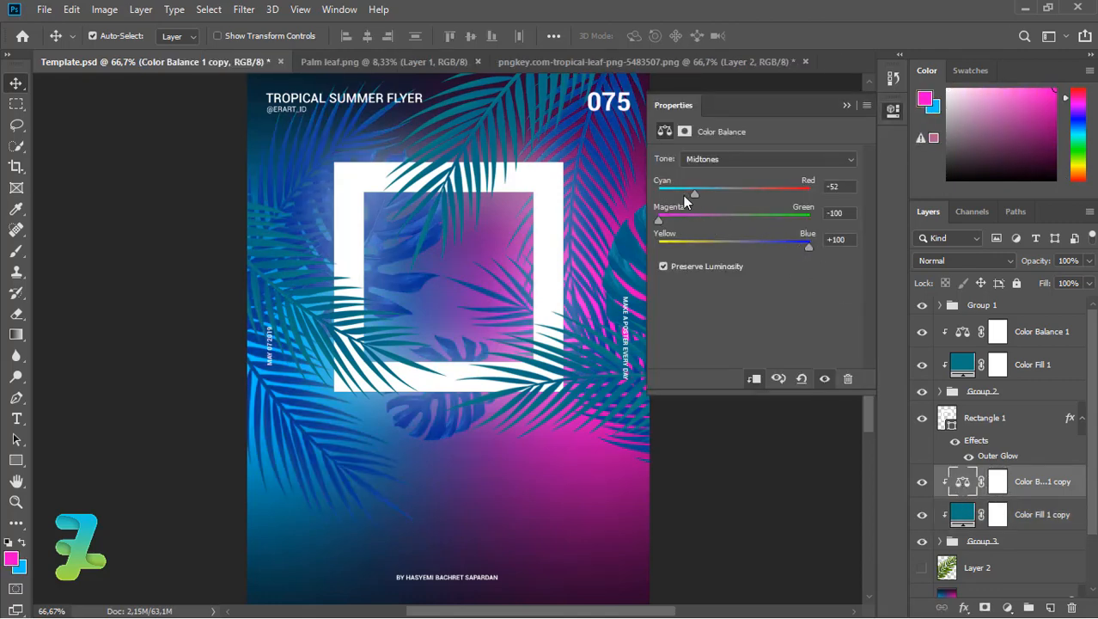
left_click(846, 106)
key("Delete")
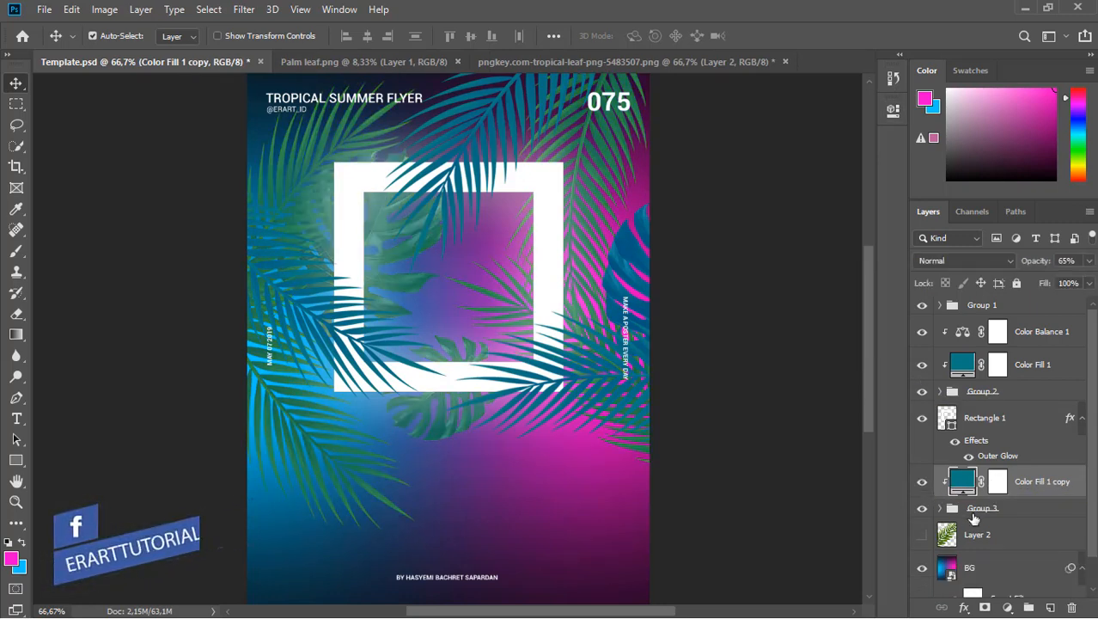
Add a Curves adjustment clipped to the leaves, pulling the shadow point down to darken them.
left_click(1007, 608)
left_click(1044, 461)
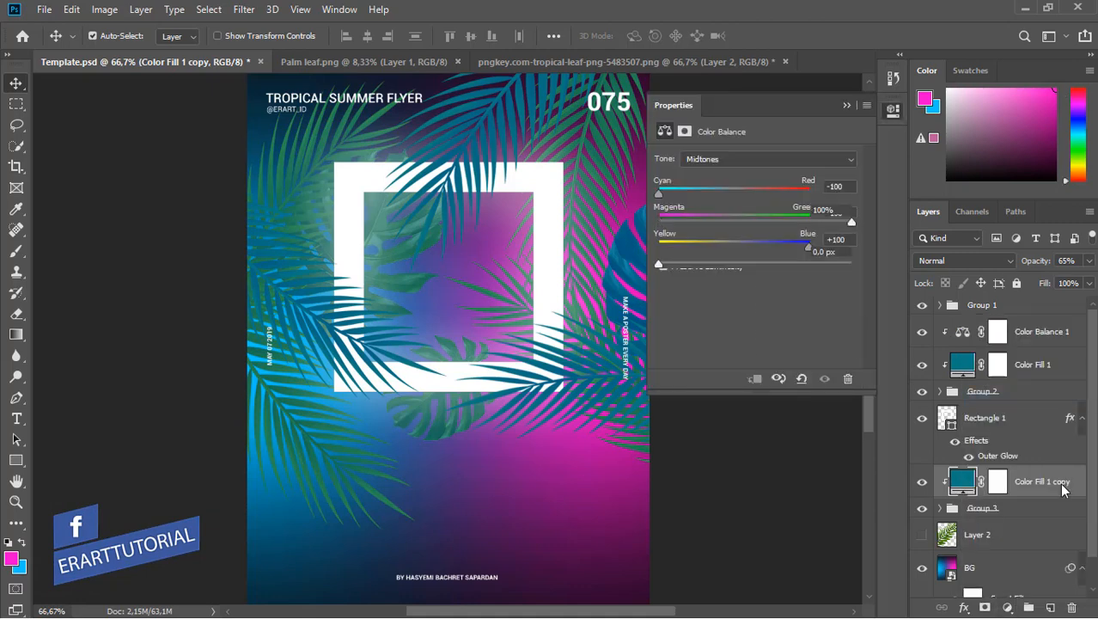
right_click(1044, 481)
left_click(899, 311)
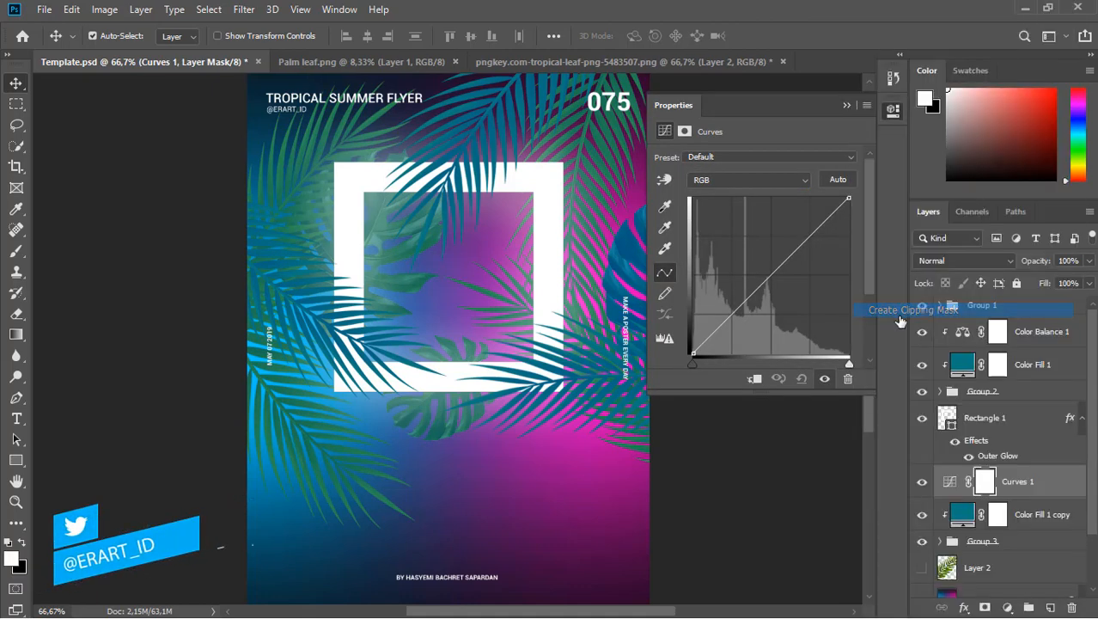
mouse_move(719, 348)
left_mouse_down()
mouse_move(718, 328)
mouse_move(723, 353)
left_mouse_up()
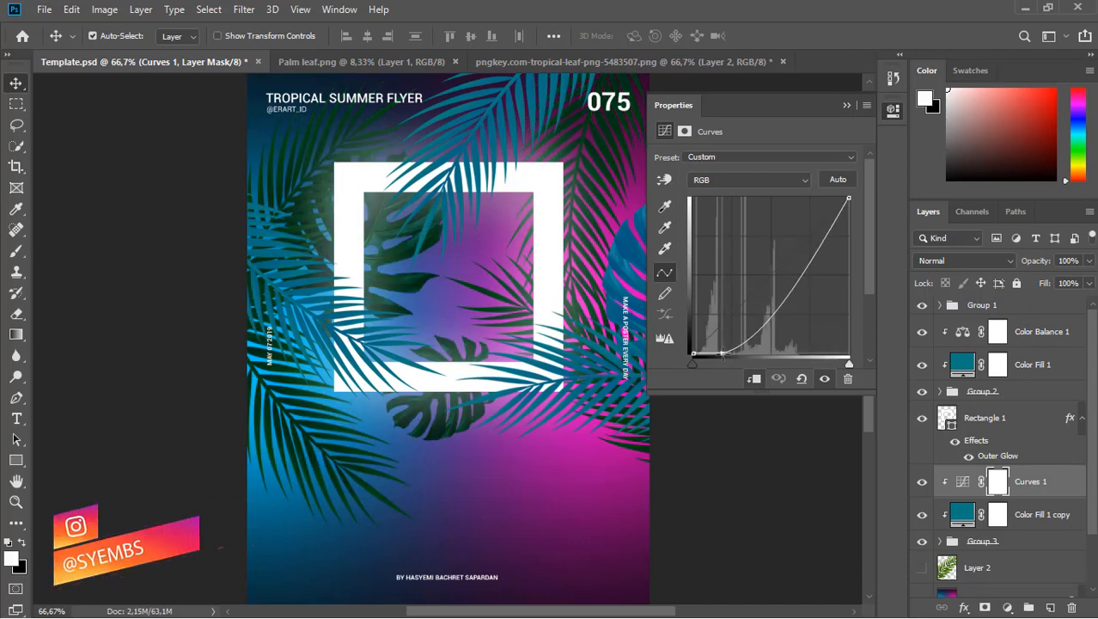
Set Color Fill 1 copy's colour to the near-black teal 0a1e1f.
left_click(846, 106)
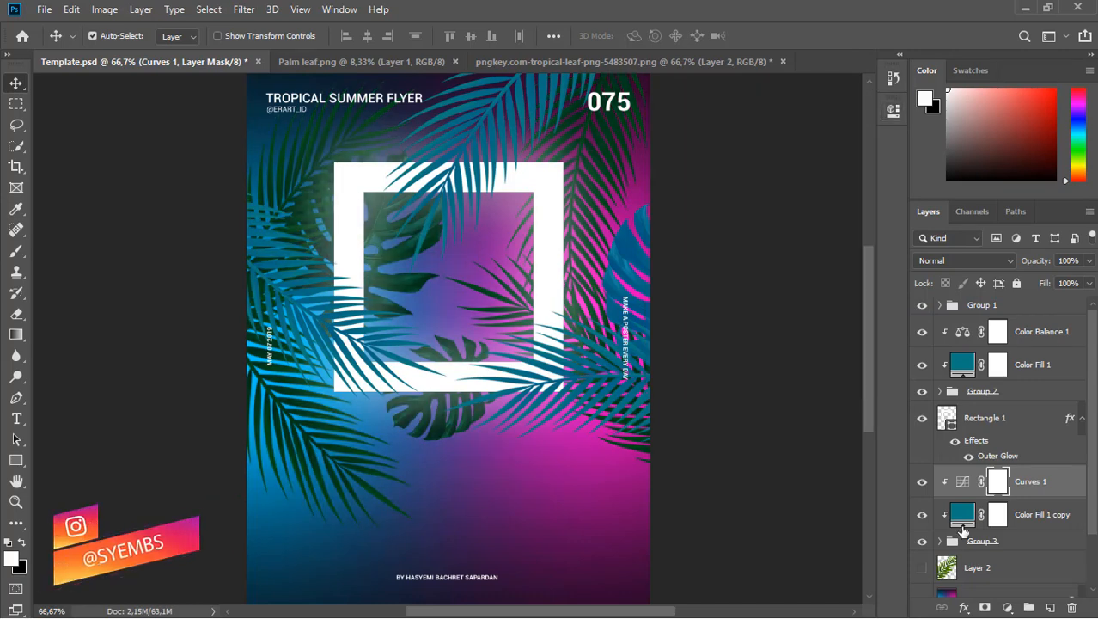
double_click(963, 513)
mouse_move(822, 319)
left_mouse_down()
mouse_move(824, 330)
mouse_move(796, 308)
mouse_move(785, 330)
left_mouse_up()
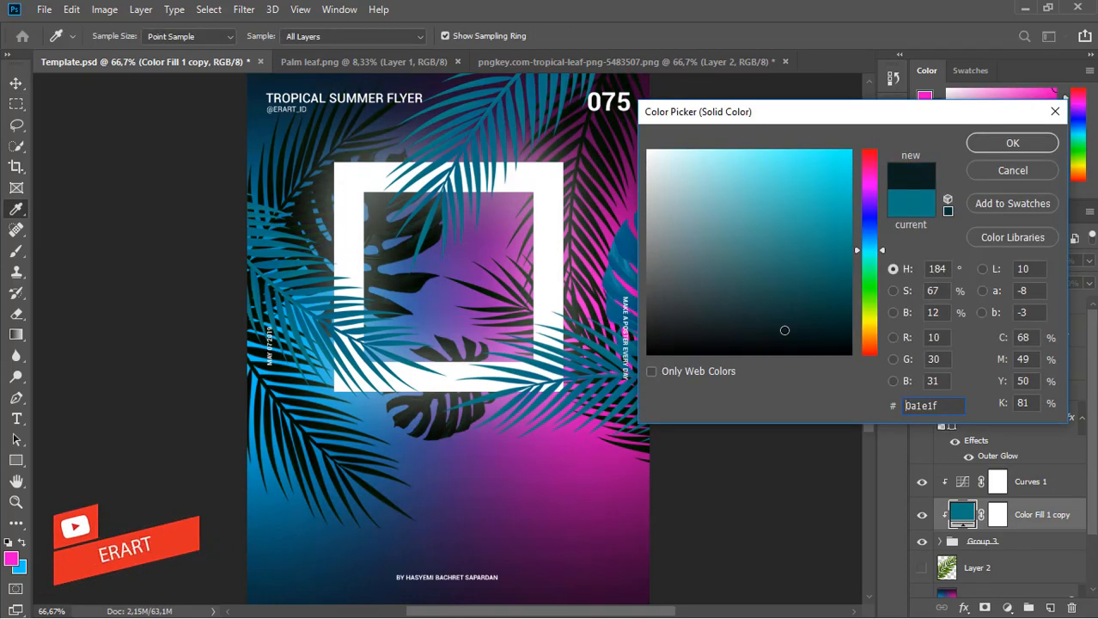
Convert the Group 3 leaf group into a Smart Object.
left_click(1016, 145)
key("v")
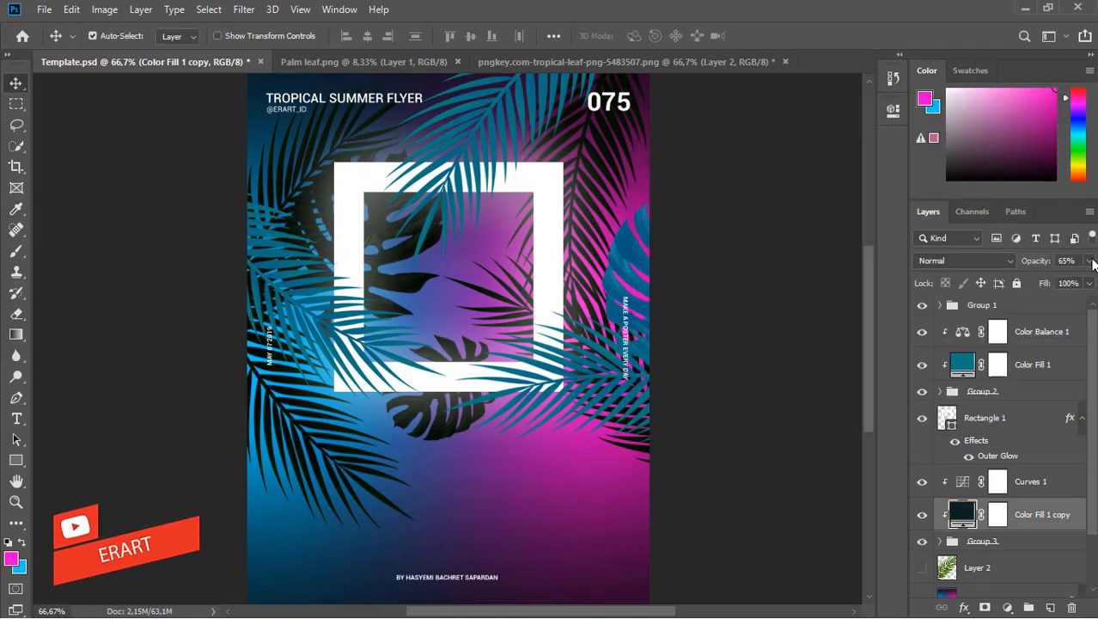
left_click(952, 545)
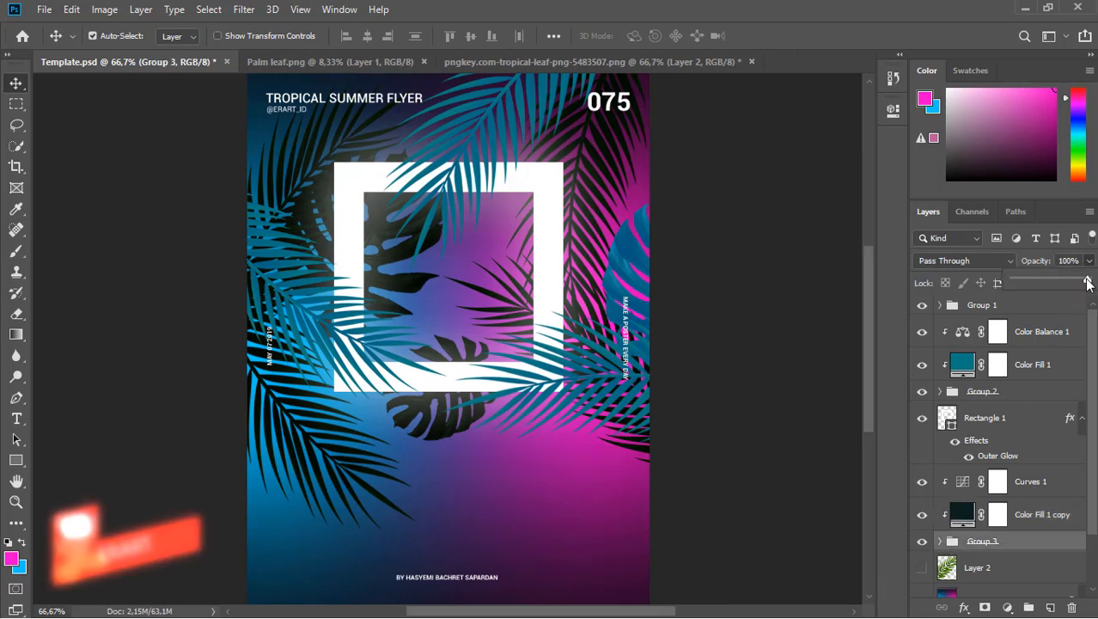
right_click(1033, 548)
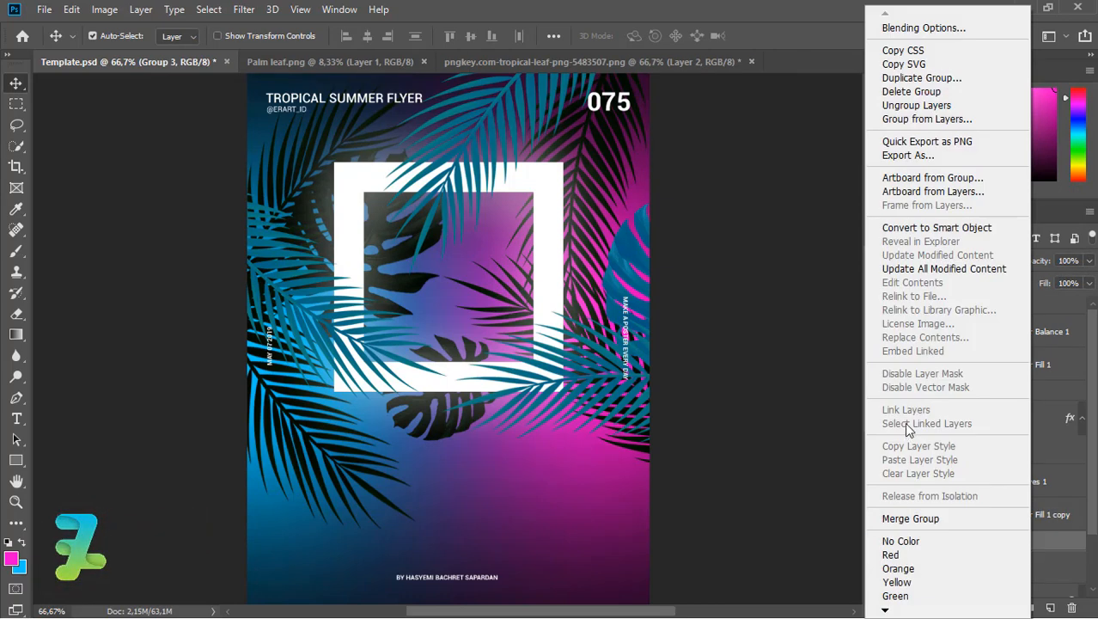
left_click(1046, 544)
right_click(952, 538)
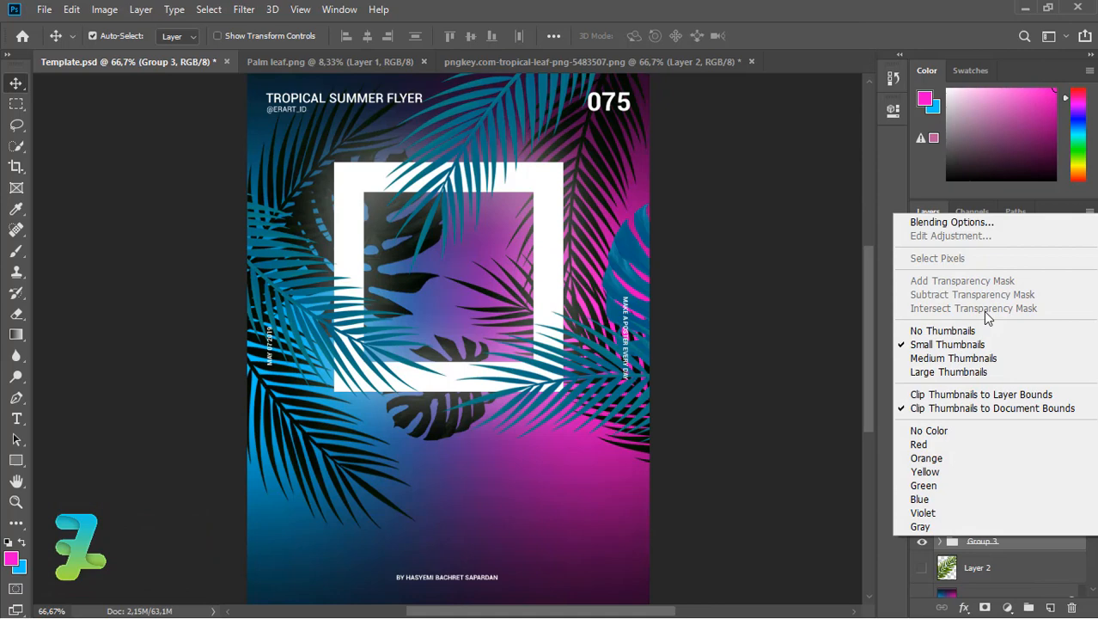
right_click(1042, 547)
left_click(927, 228)
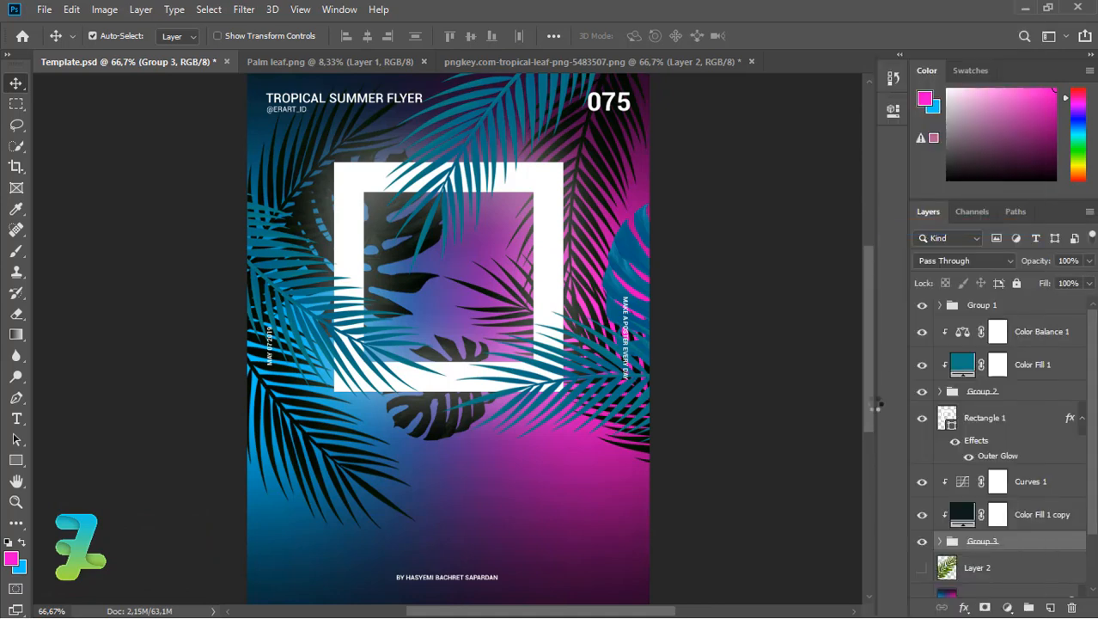
Give Group 3 a light Gaussian Blur and lower its opacity to 79%.
left_click(241, 10)
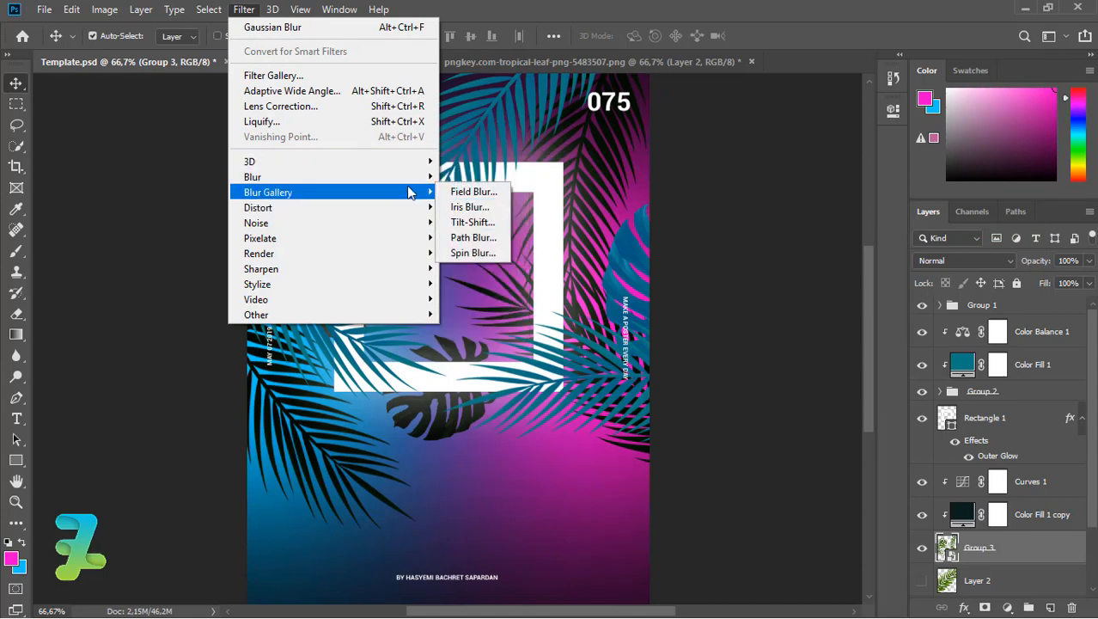
mouse_move(425, 177)
left_click(471, 237)
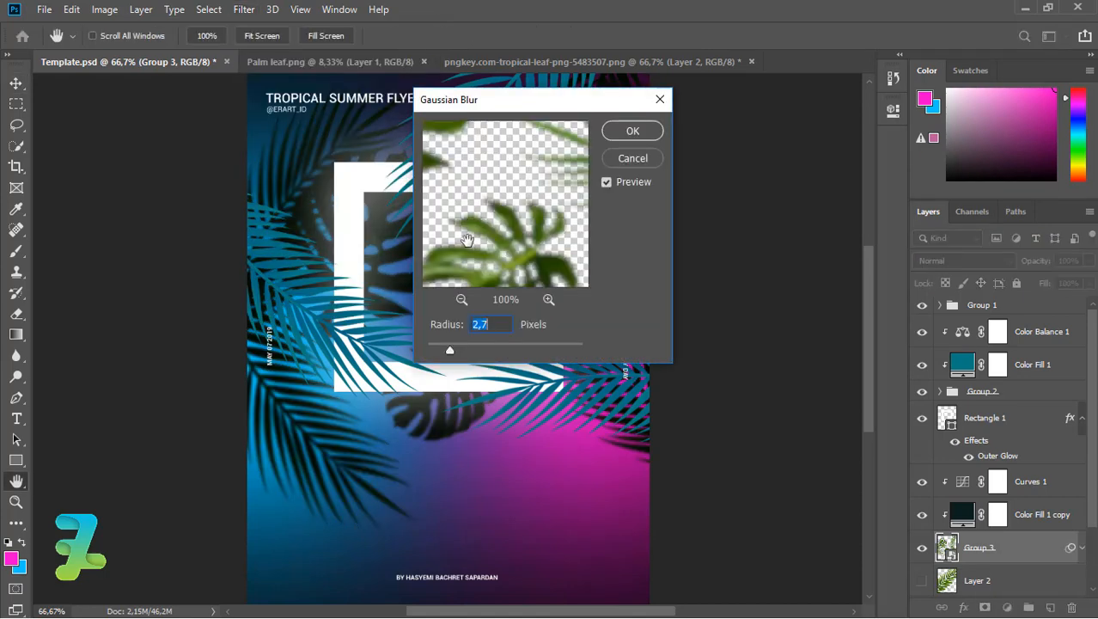
mouse_move(452, 352)
left_mouse_down()
mouse_move(434, 348)
mouse_move(465, 345)
mouse_move(435, 351)
left_mouse_up()
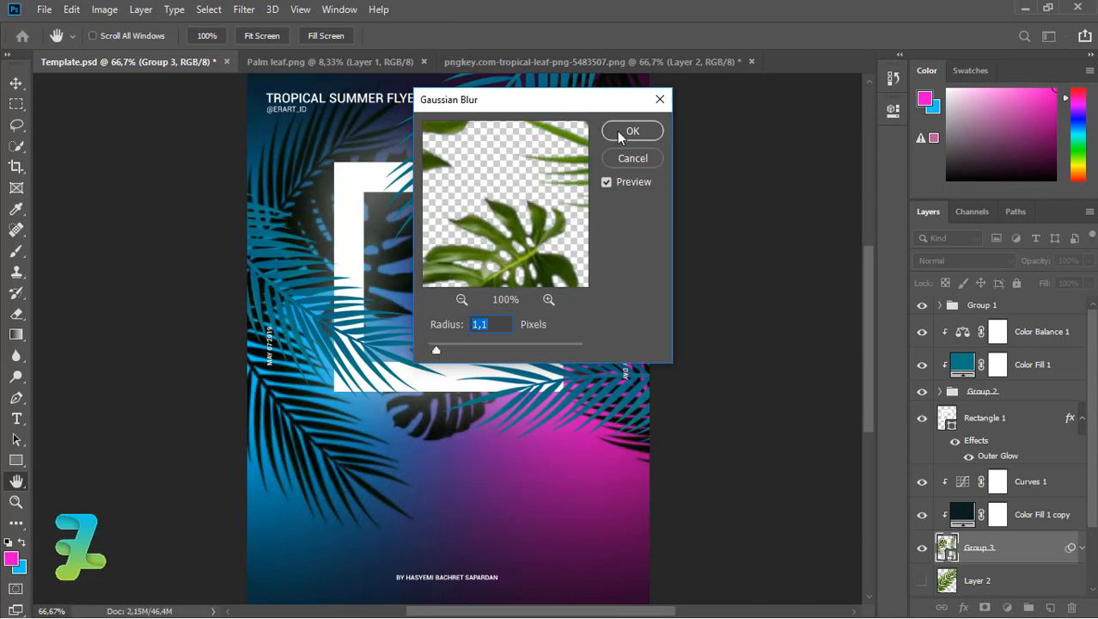
left_click(631, 131)
left_click(1088, 261)
mouse_move(1089, 279)
left_mouse_down()
mouse_move(1062, 287)
mouse_move(1073, 286)
left_mouse_up()
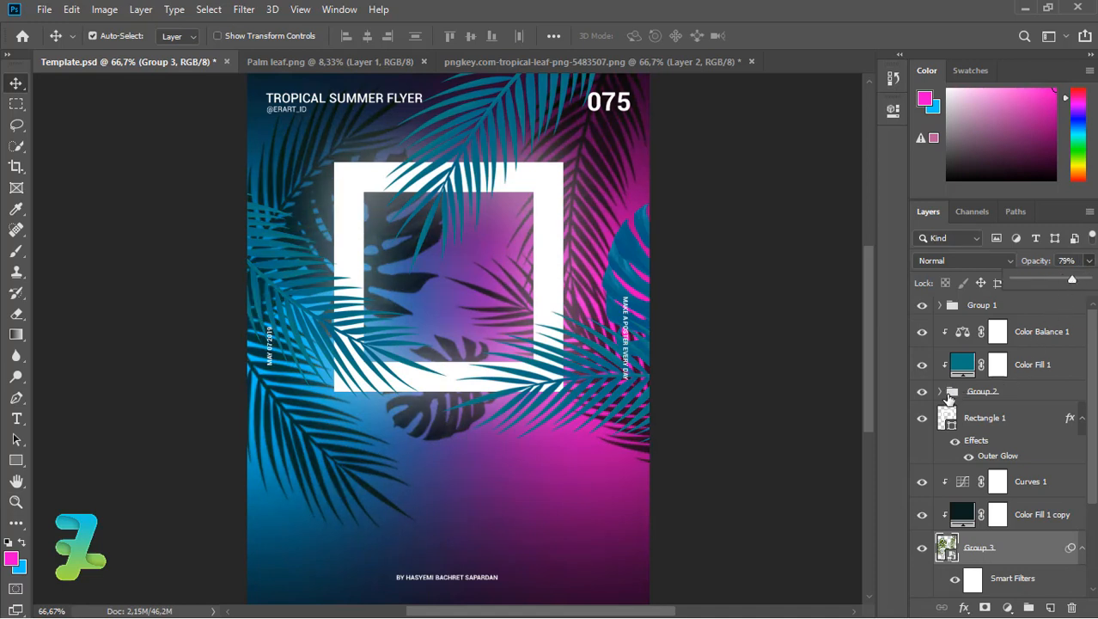
Convert Group 2 to a Smart Object and blur it with a 2.5 px Gaussian Blur.
right_click(1018, 389)
left_click(905, 229)
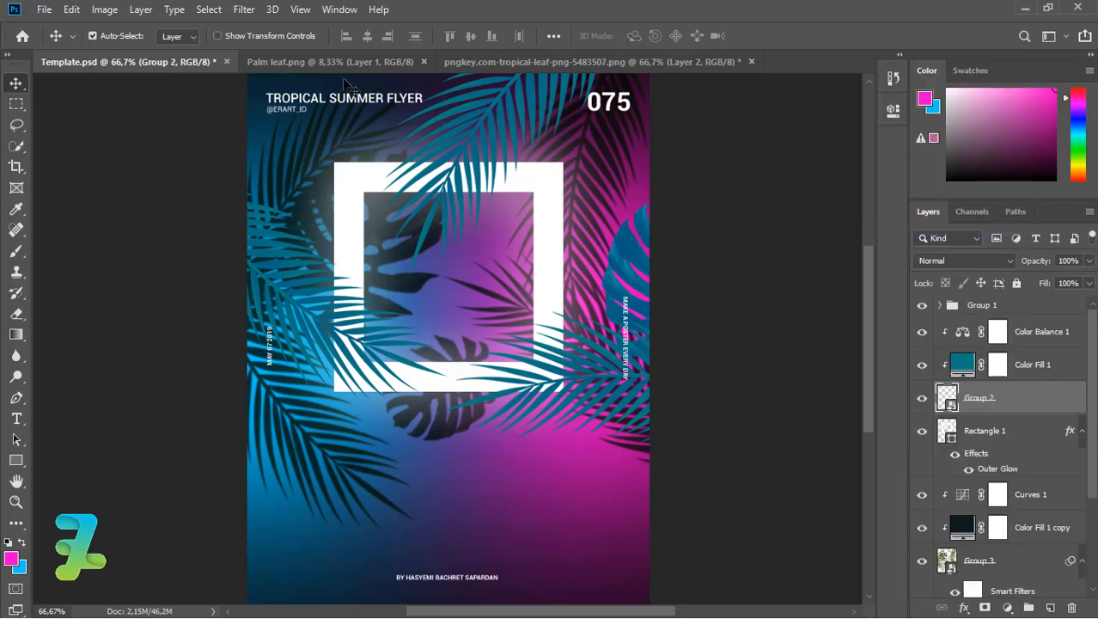
left_click(239, 12)
mouse_move(423, 179)
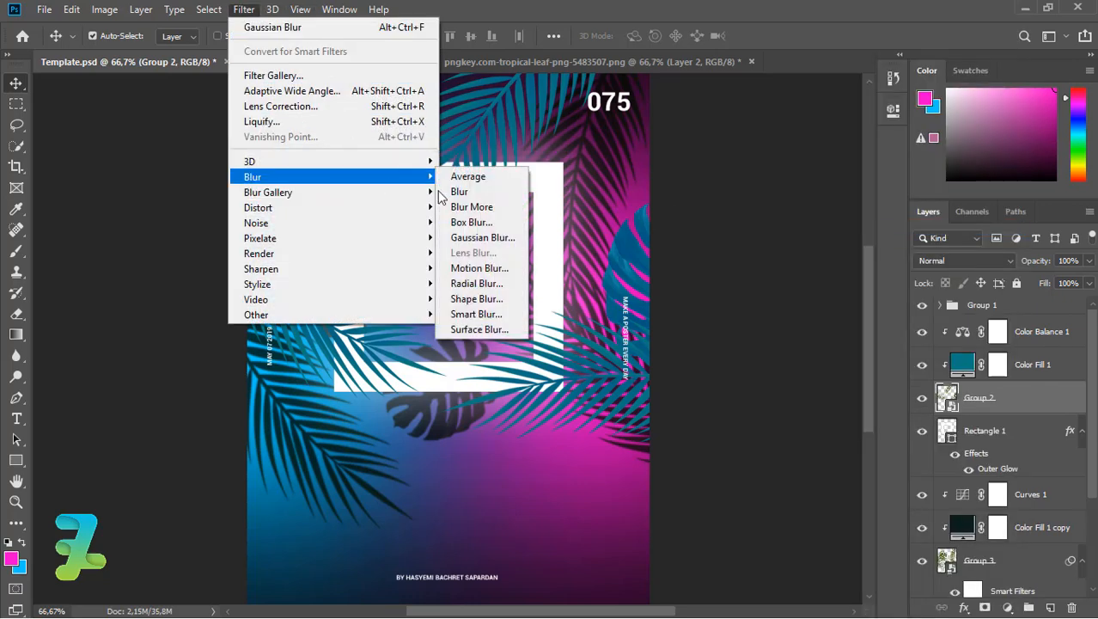
left_click(458, 238)
left_click_drag(443, 348, 448, 348)
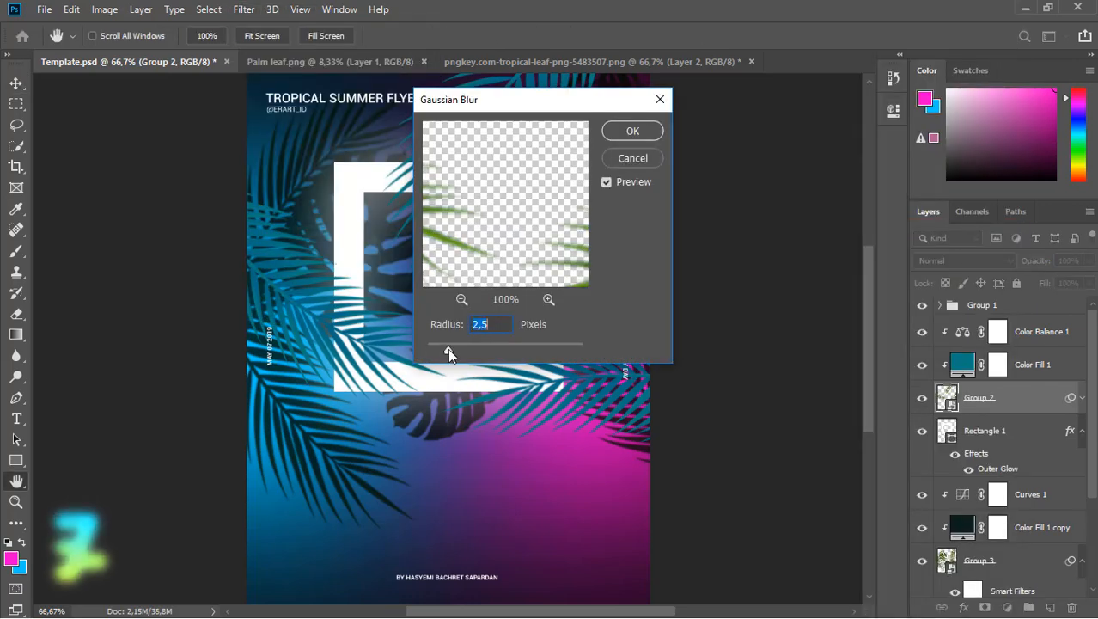
left_click_drag(527, 103, 713, 181)
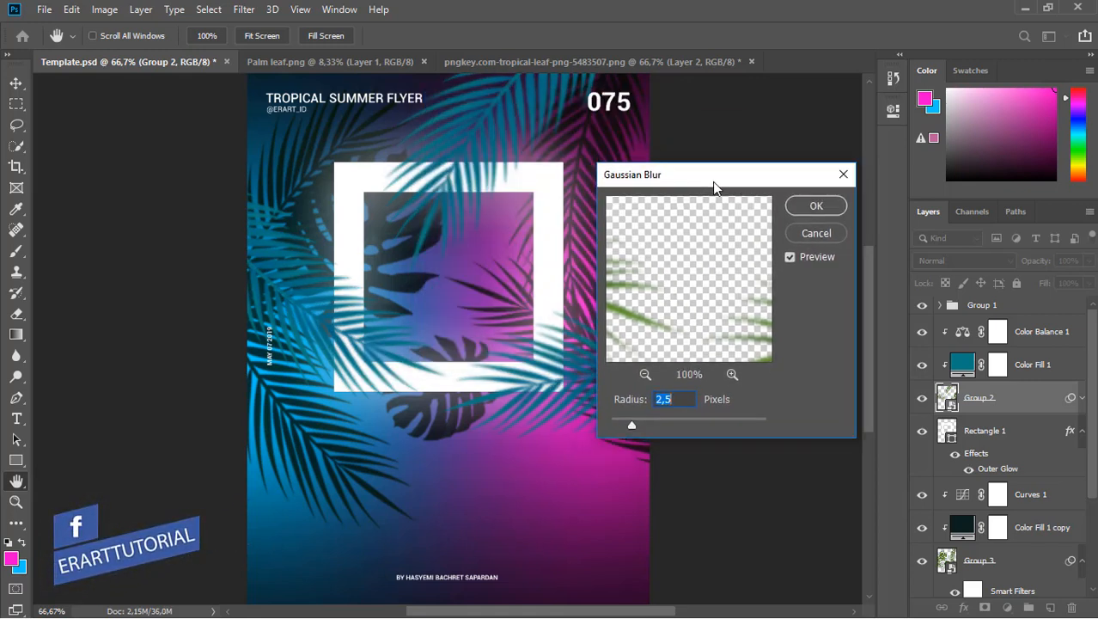
left_click(807, 206)
key("v")
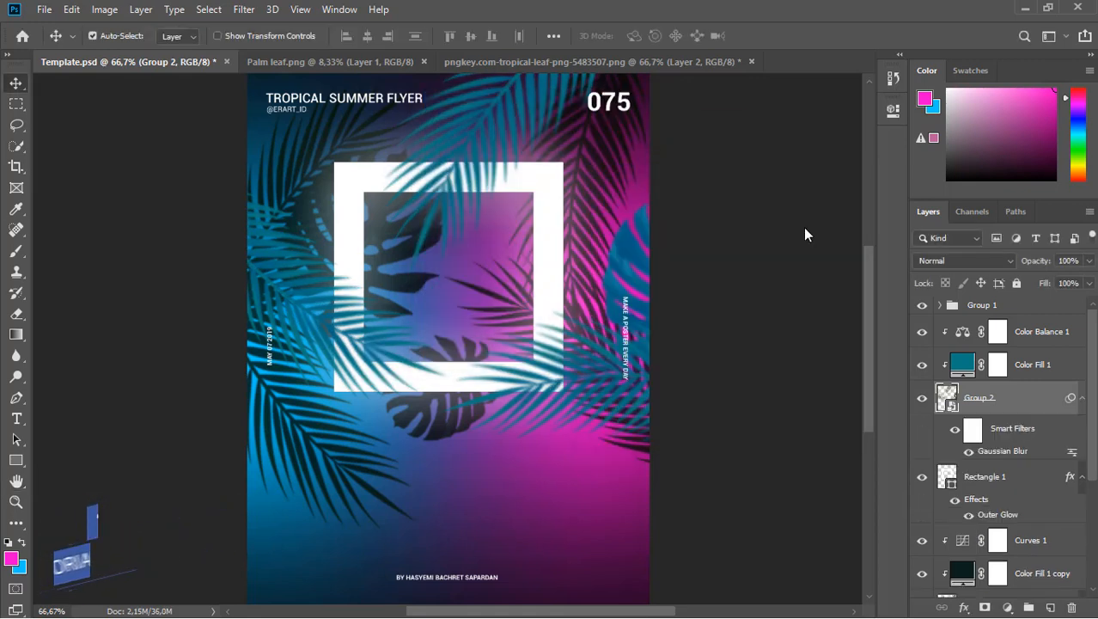
left_click(958, 334)
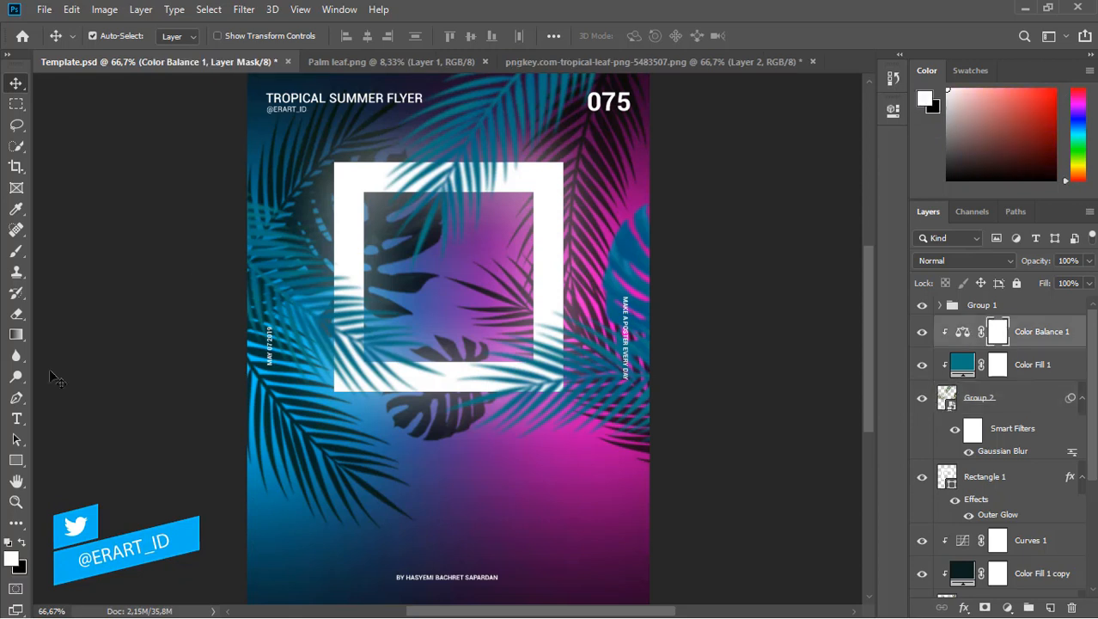
Type the word 'tropical' inside the frame in 48 pt Bold.
left_click(17, 418)
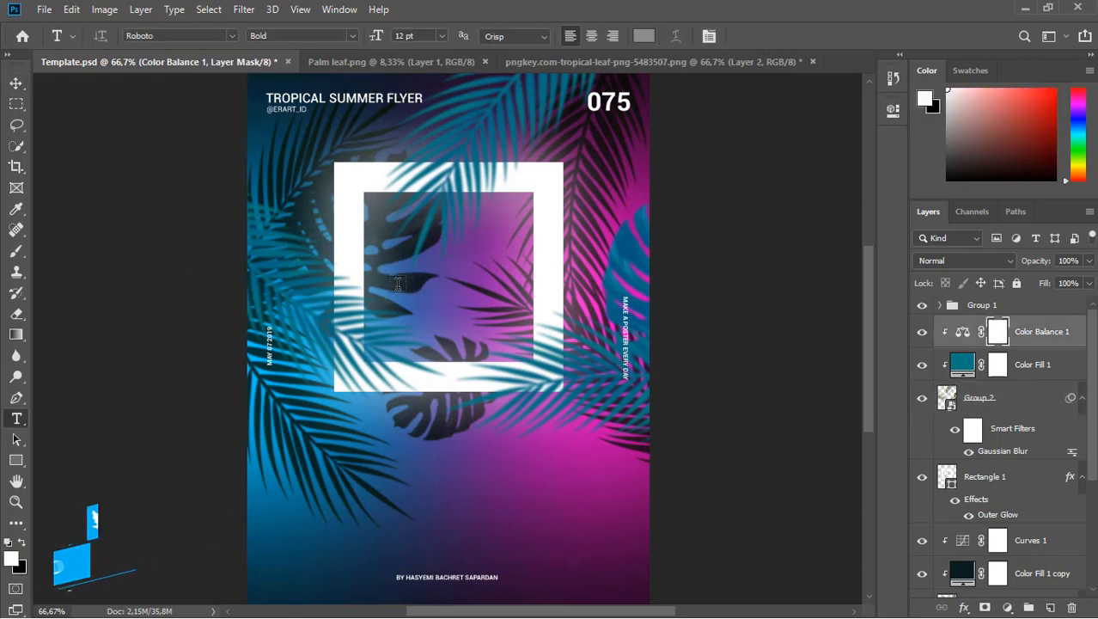
left_click(394, 268)
type("TROP")
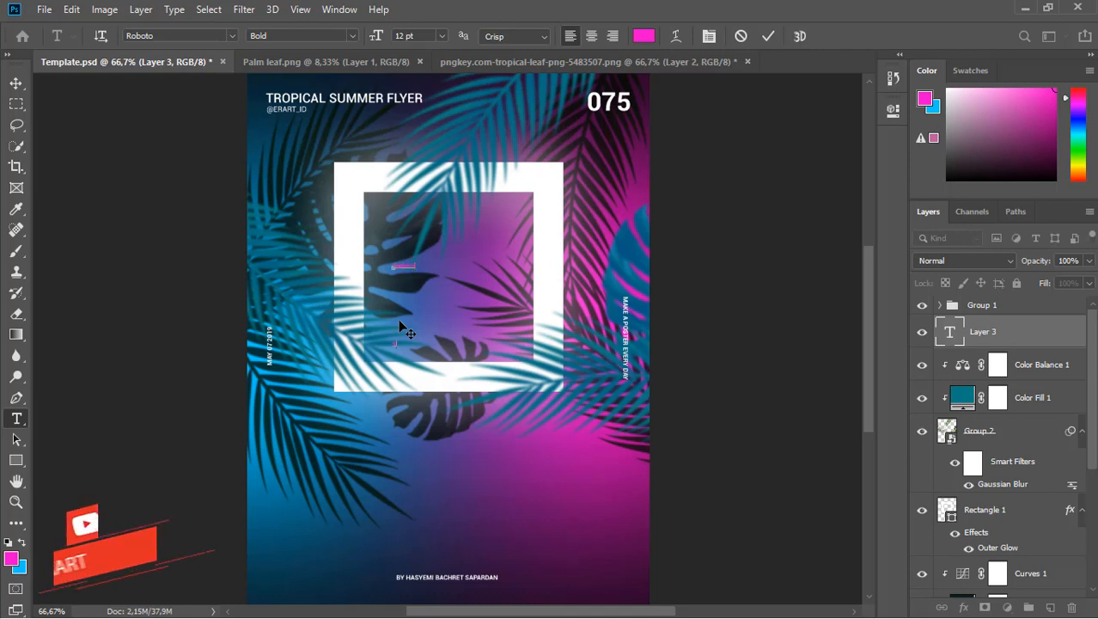
left_click(440, 36)
left_click(422, 213)
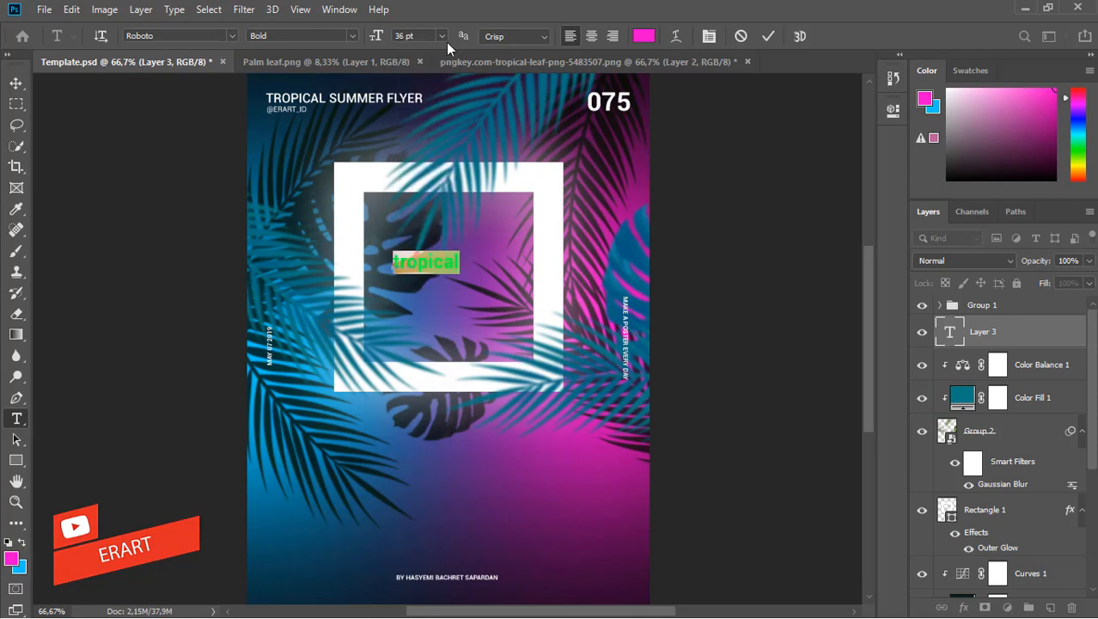
left_click(442, 37)
left_click(422, 226)
left_click(353, 38)
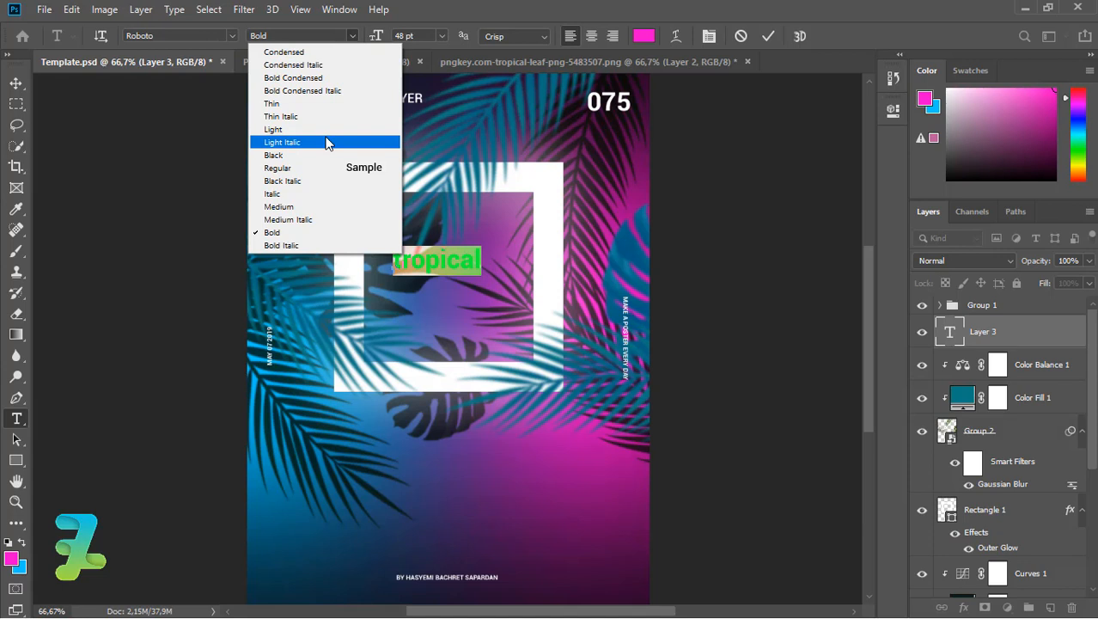
left_click(18, 86)
left_click(412, 251)
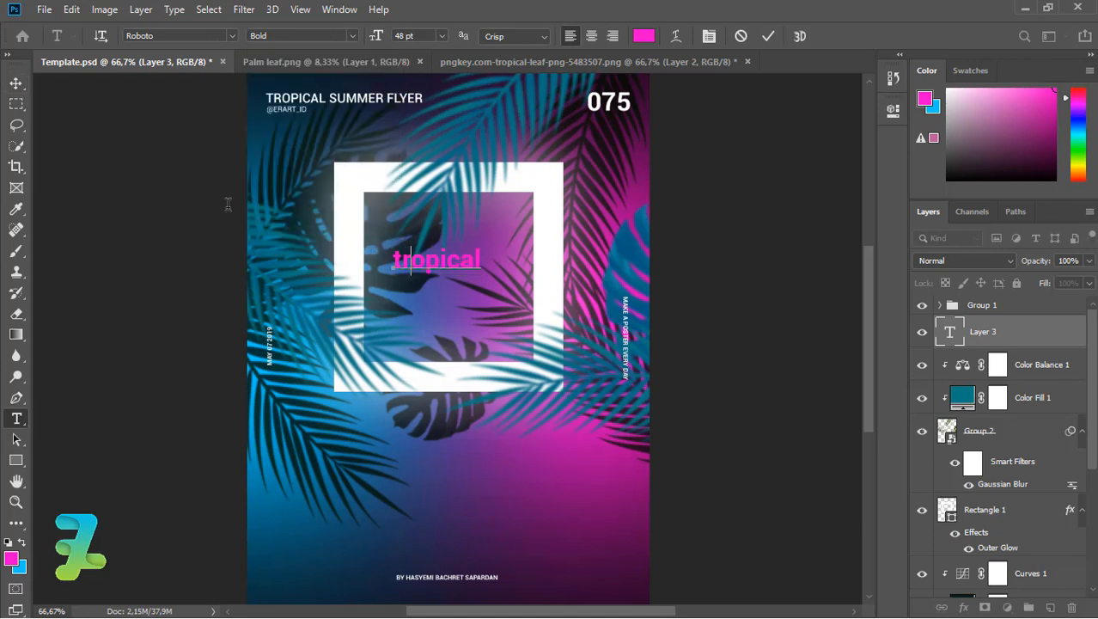
left_click(16, 84)
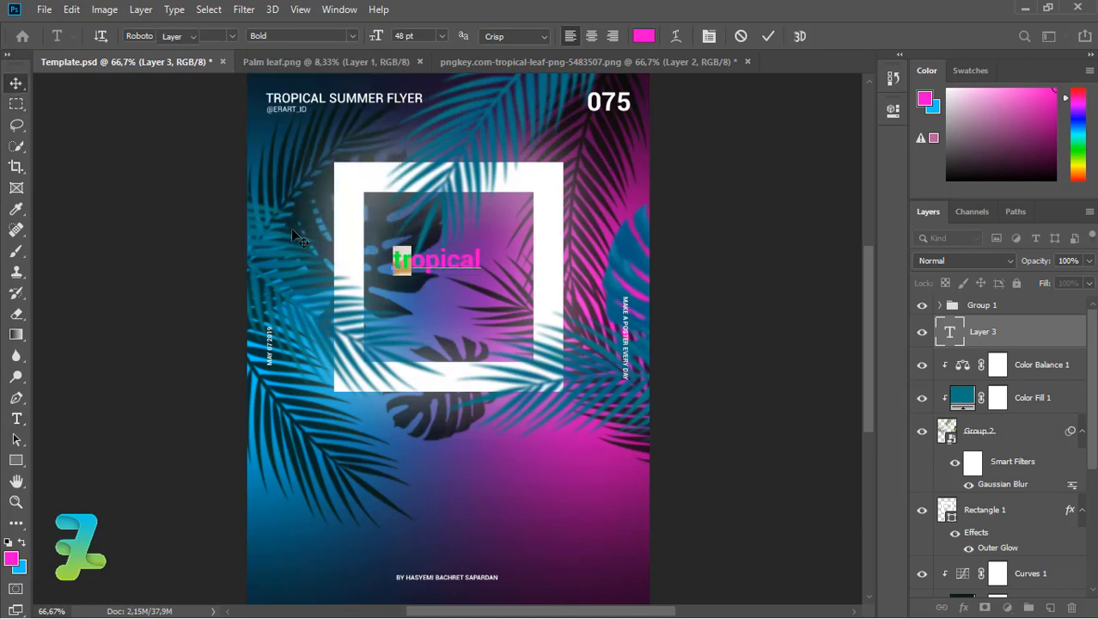
Move the tropical text toward the frame's upper left and colour it white.
left_click_drag(439, 256, 423, 225)
double_click(949, 332)
left_click(10, 558)
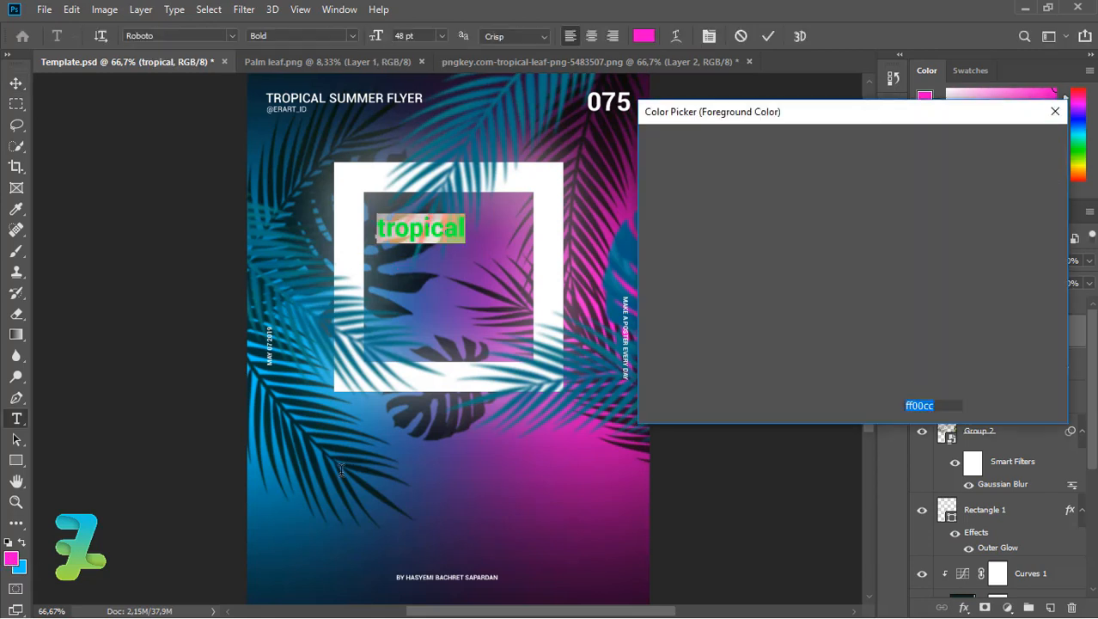
left_click_drag(654, 187, 619, 134)
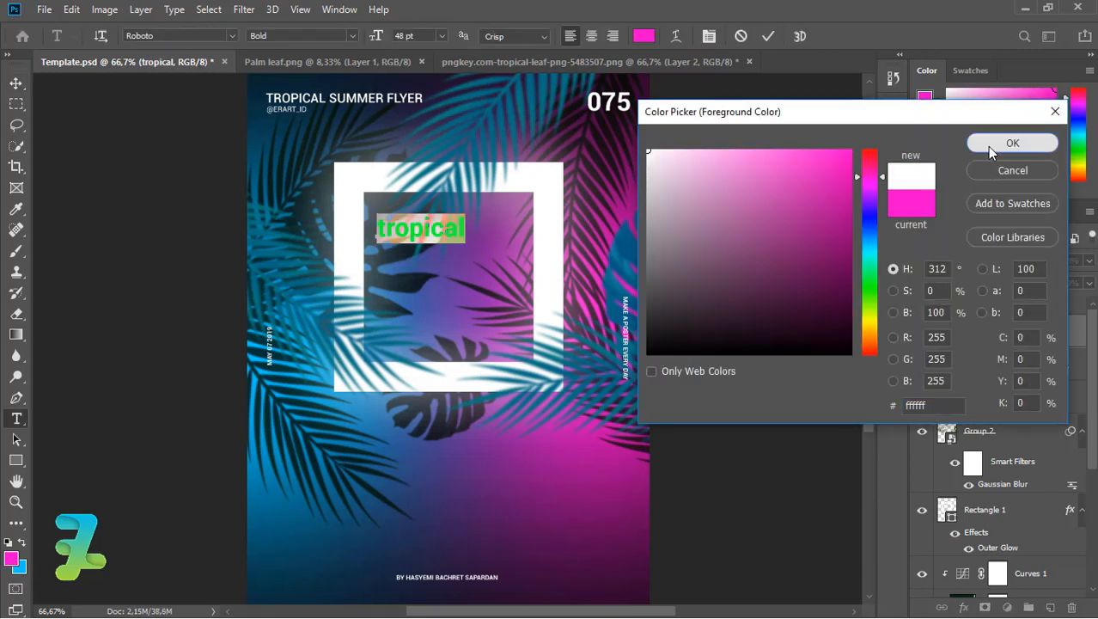
left_click(1010, 143)
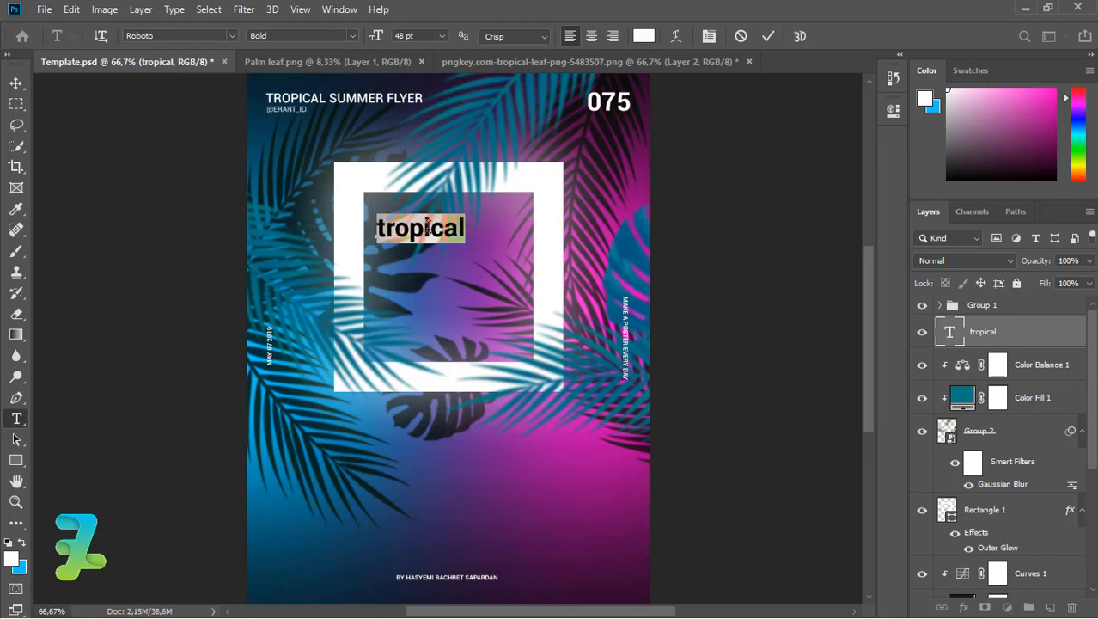
left_click(16, 82)
left_click(464, 225)
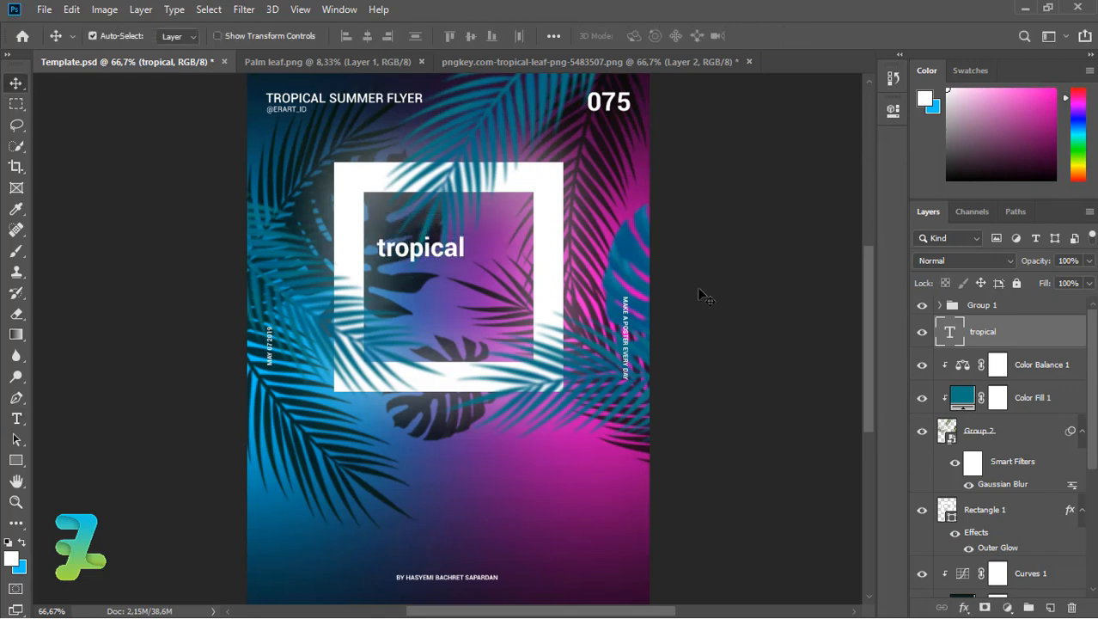
Move the tropical layer below the blurred leaves and enlarge the word to about 134%.
left_click_drag(958, 335, 979, 491)
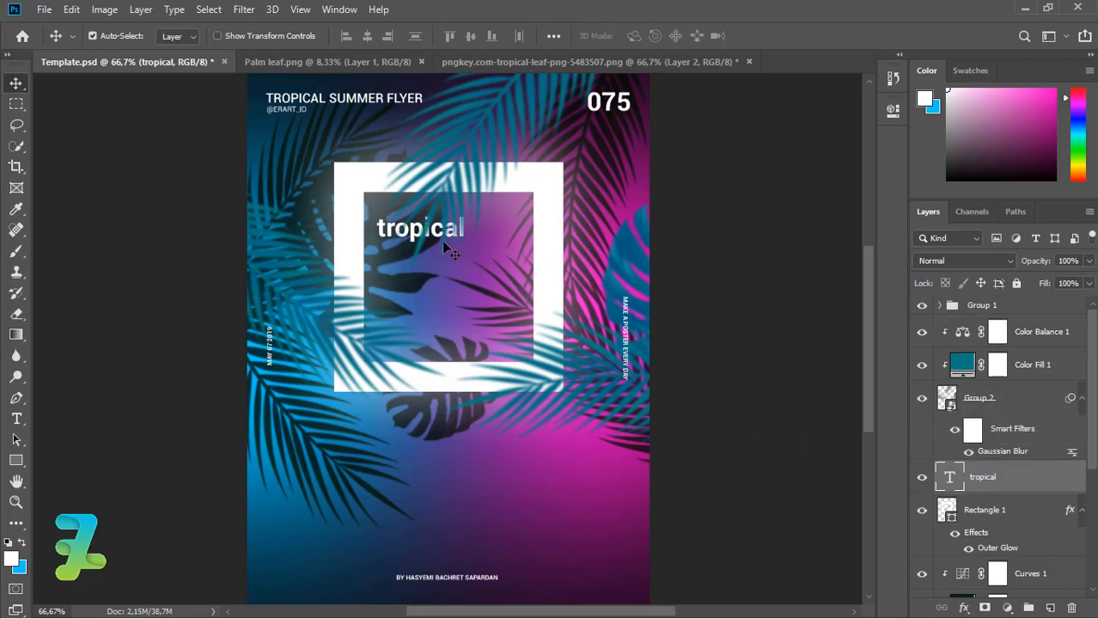
left_click_drag(387, 234, 389, 241)
key("ctrl+t")
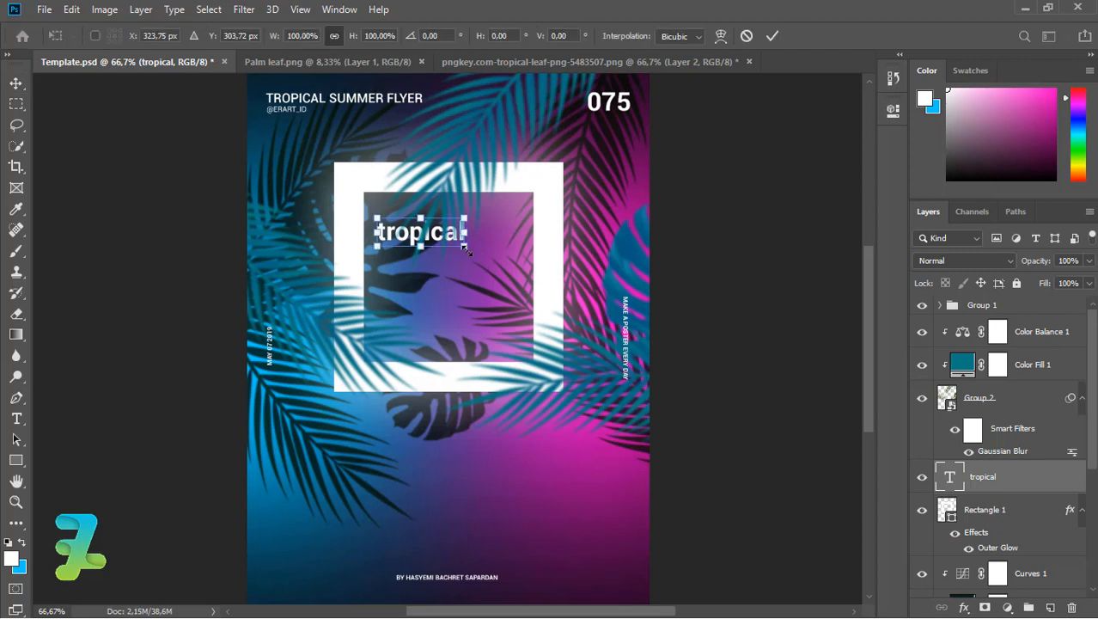
left_click_drag(463, 248, 480, 253)
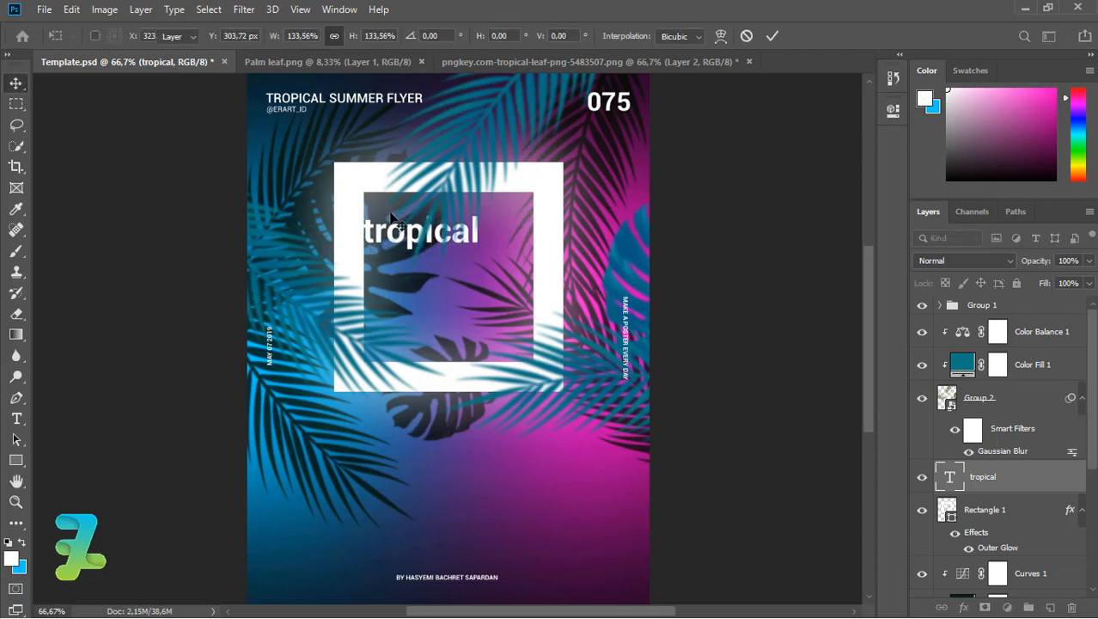
key("Return")
key("Right")
key("Right")
key("Right")
key("Right")
key("Right")
key("Right")
key("Right")
key("Right")
key("Right")
key("Right")
key("Right")
key("Right")
key("Right")
key("Right")
key("Right")
key("Right")
key("Right")
key("Right")
key("Right")
key("Right")
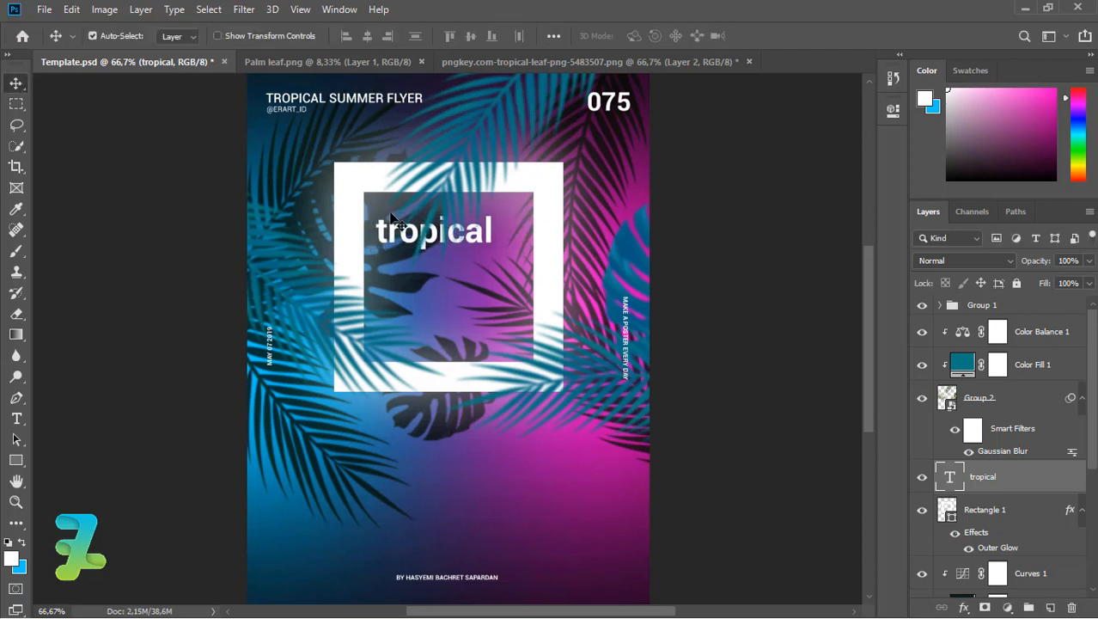
Duplicate the text into a second line reading 'house'.
key("ctrl+j")
left_click_drag(479, 245, 480, 275)
double_click(949, 477)
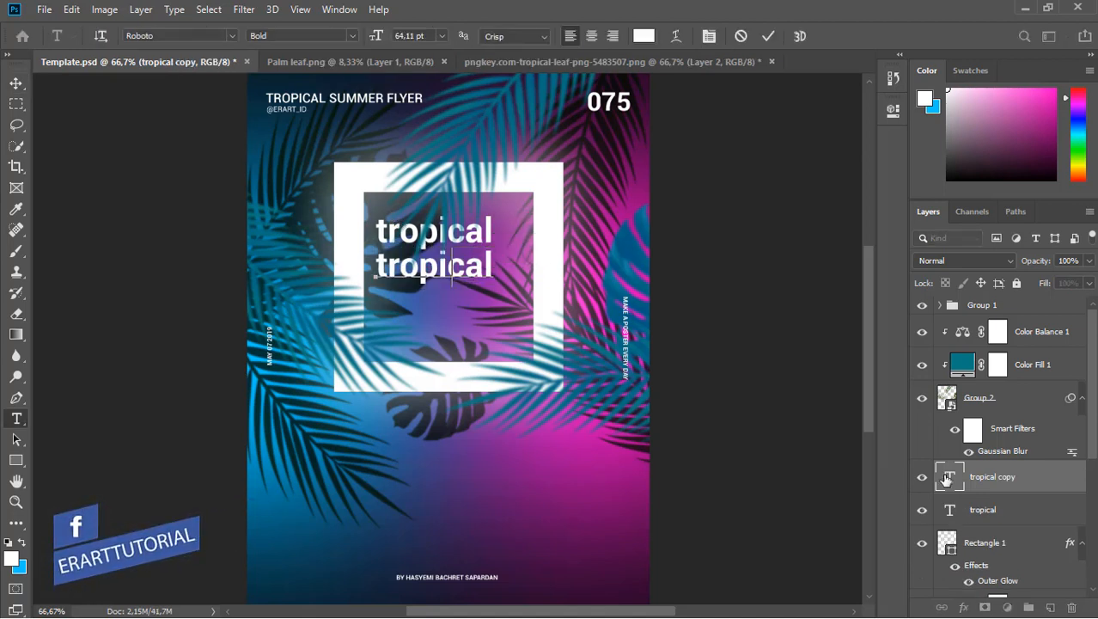
type("house")
left_click(17, 83)
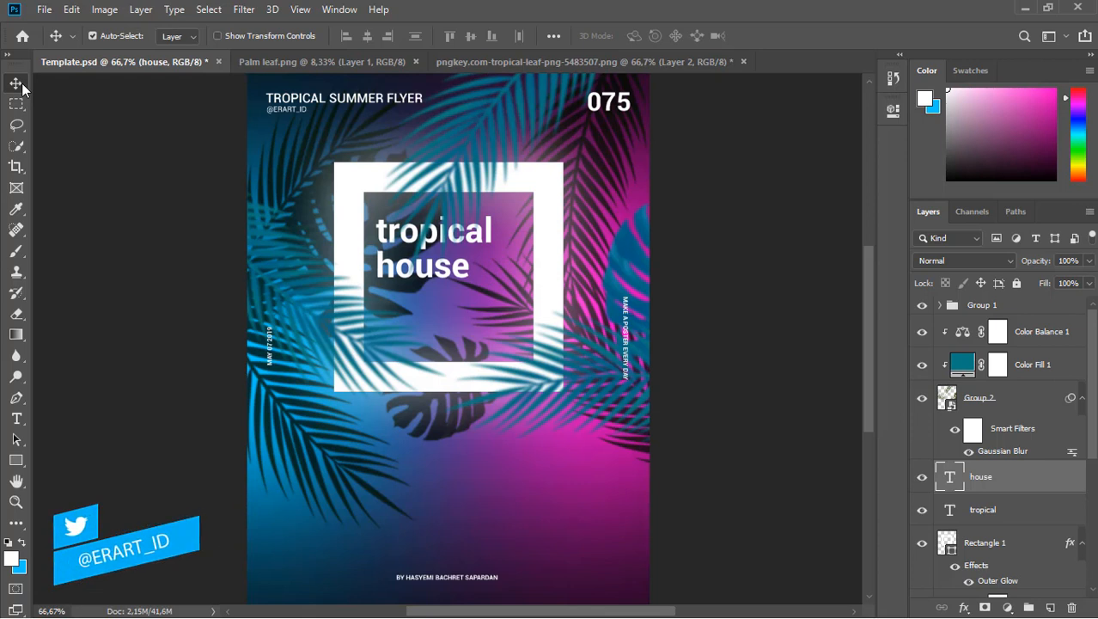
Add a third line reading 'party' and nudge all three title lines up.
key("ctrl+j")
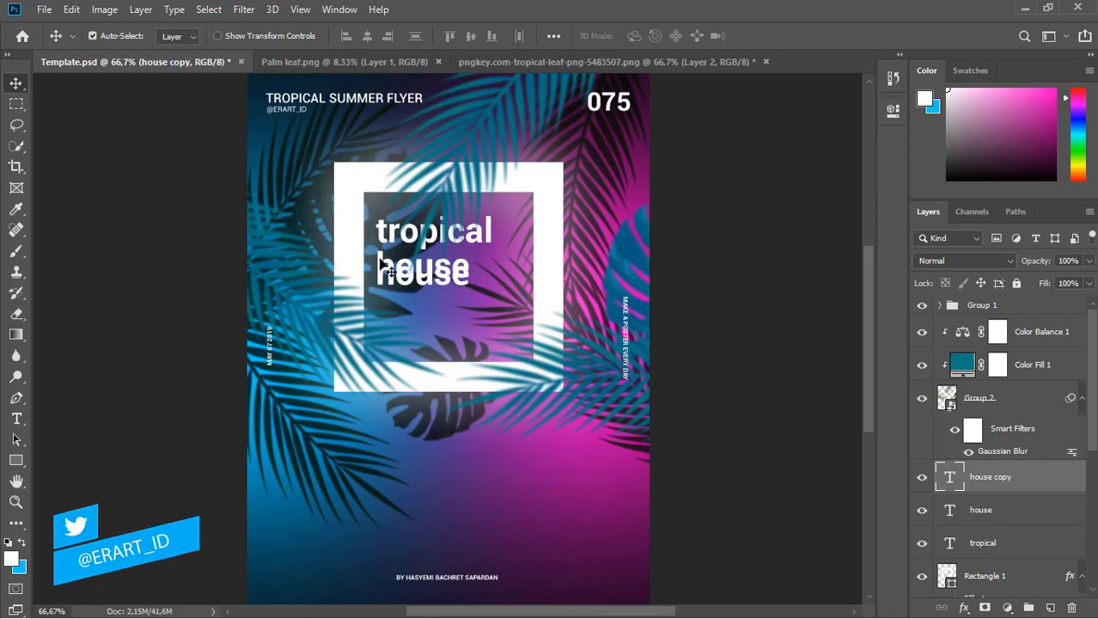
left_click_drag(380, 260, 384, 302)
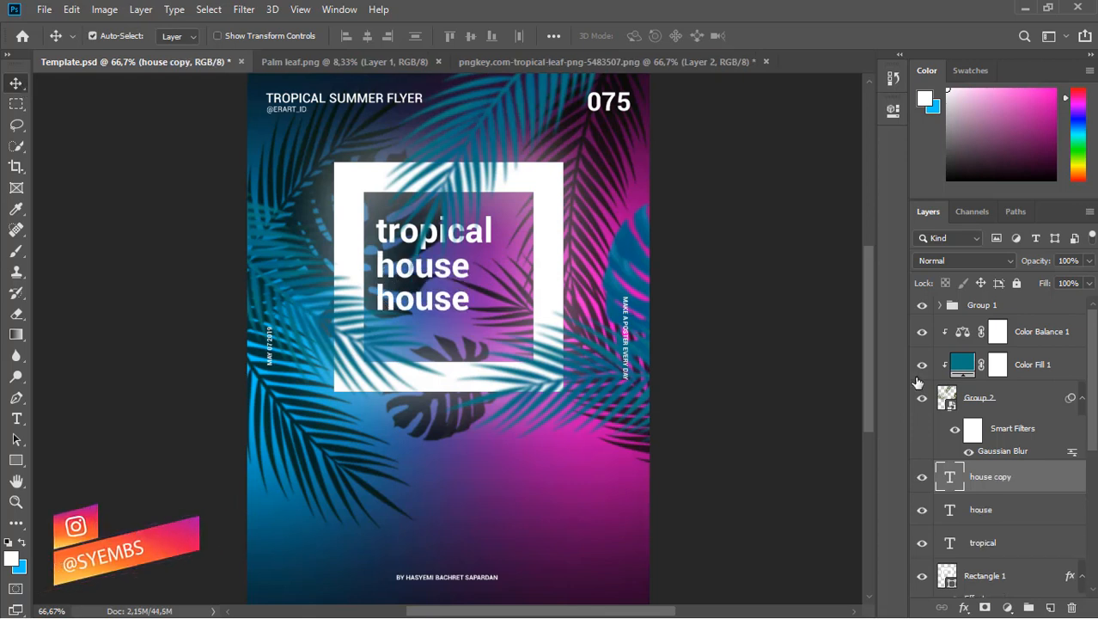
double_click(948, 477)
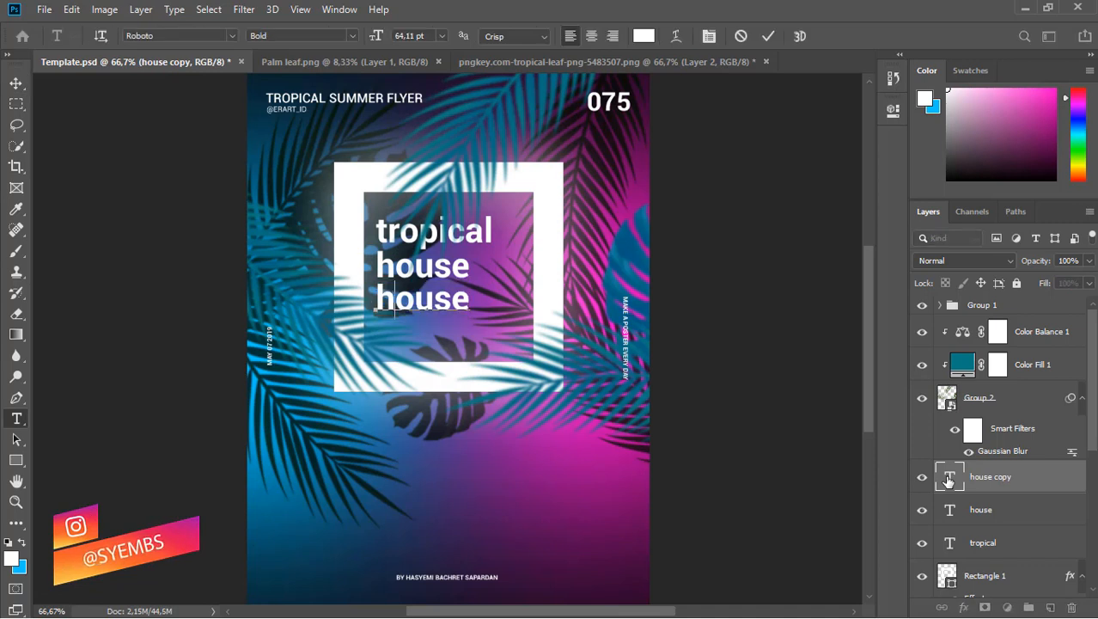
type("party")
left_click(16, 83)
left_click(955, 543, "shift")
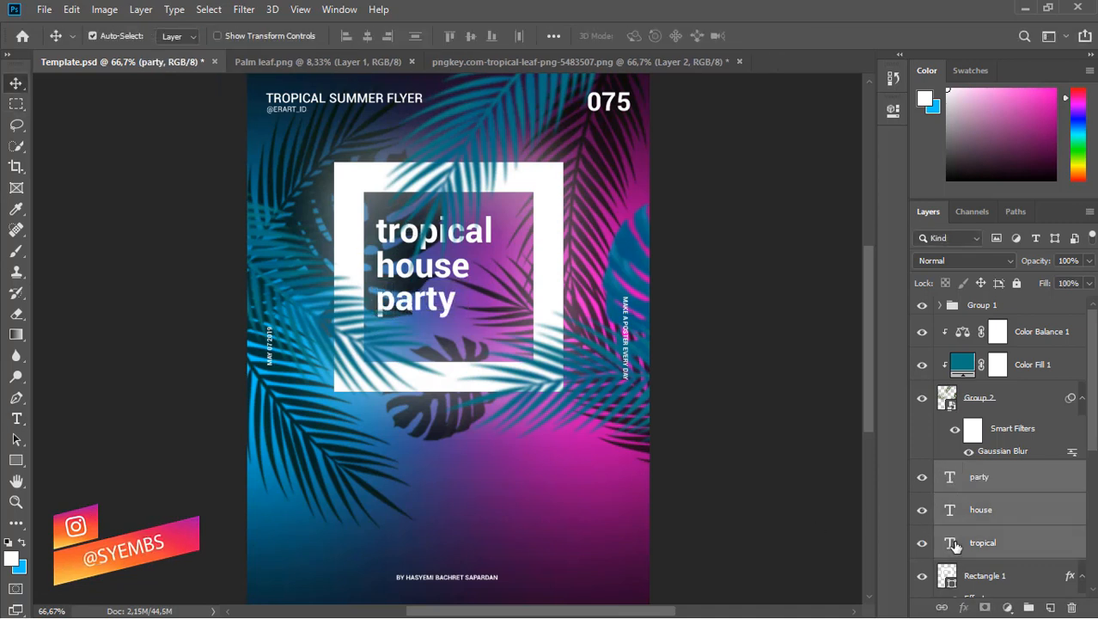
key("Up")
key("Up")
key("Up")
key("Up")
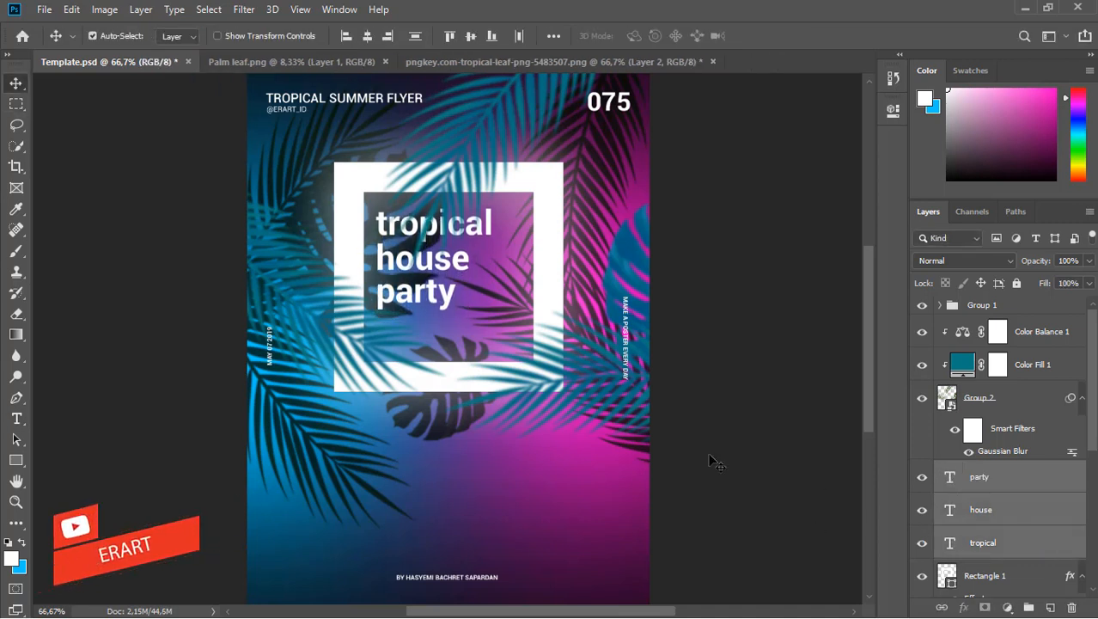
Copy the MAY 07 2019 date text into a duplicated party line placed below.
left_click(940, 306)
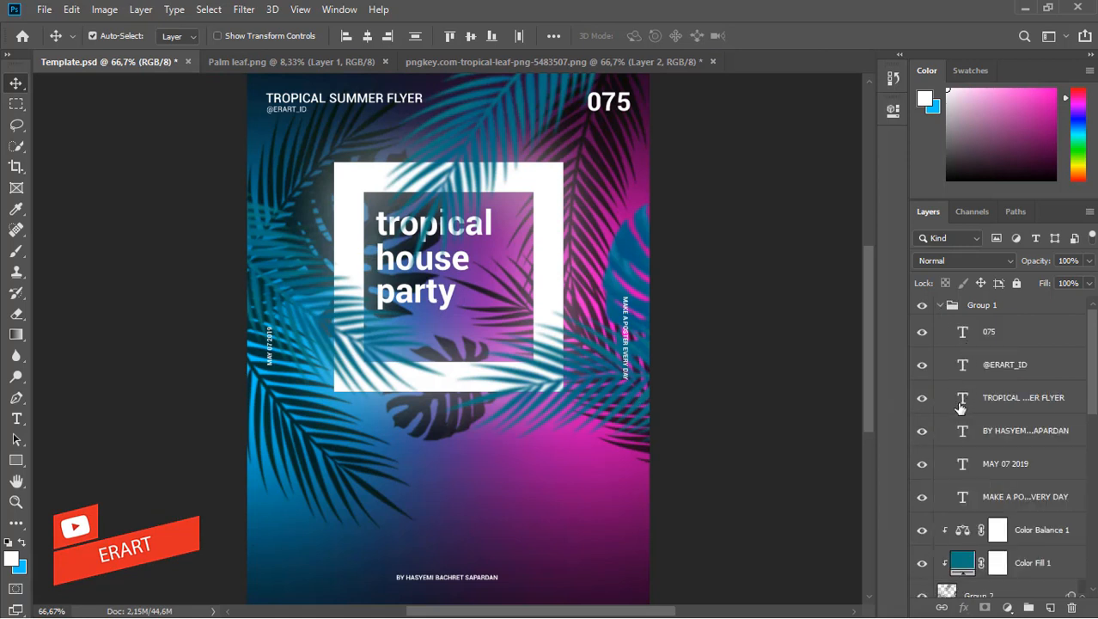
double_click(963, 465)
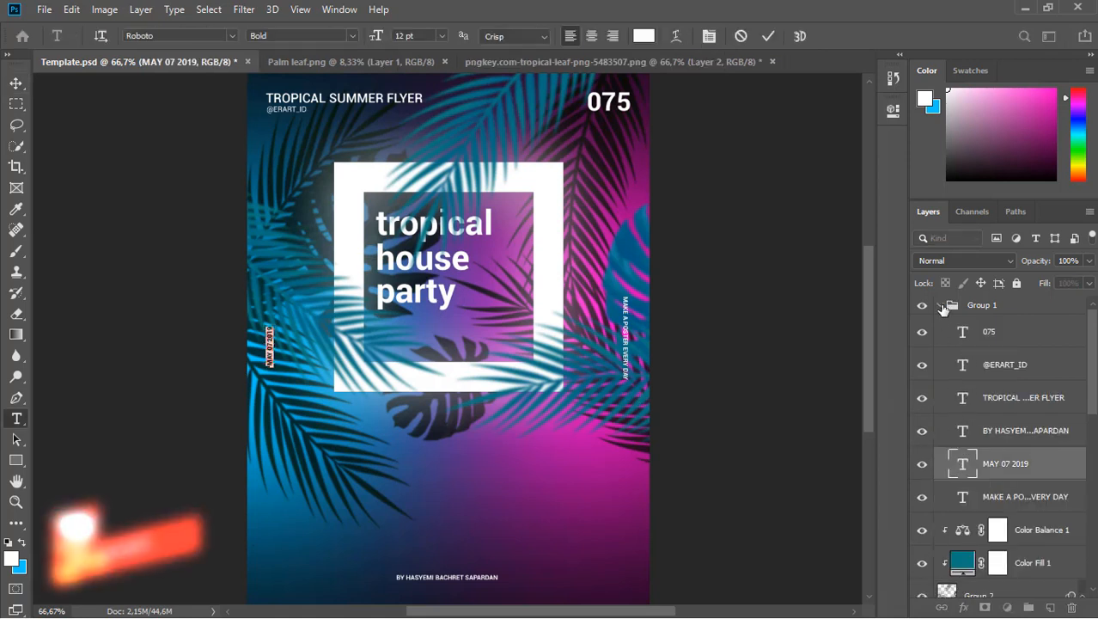
left_click(943, 307)
left_click(953, 482)
key("ctrl+j")
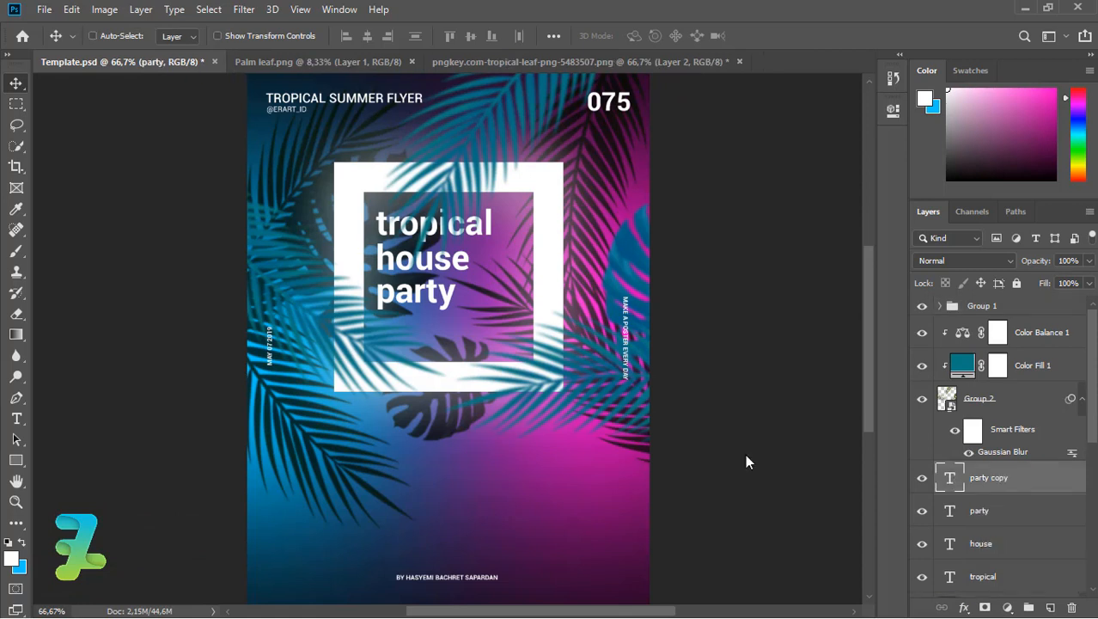
left_click_drag(384, 297, 384, 343)
double_click(950, 482)
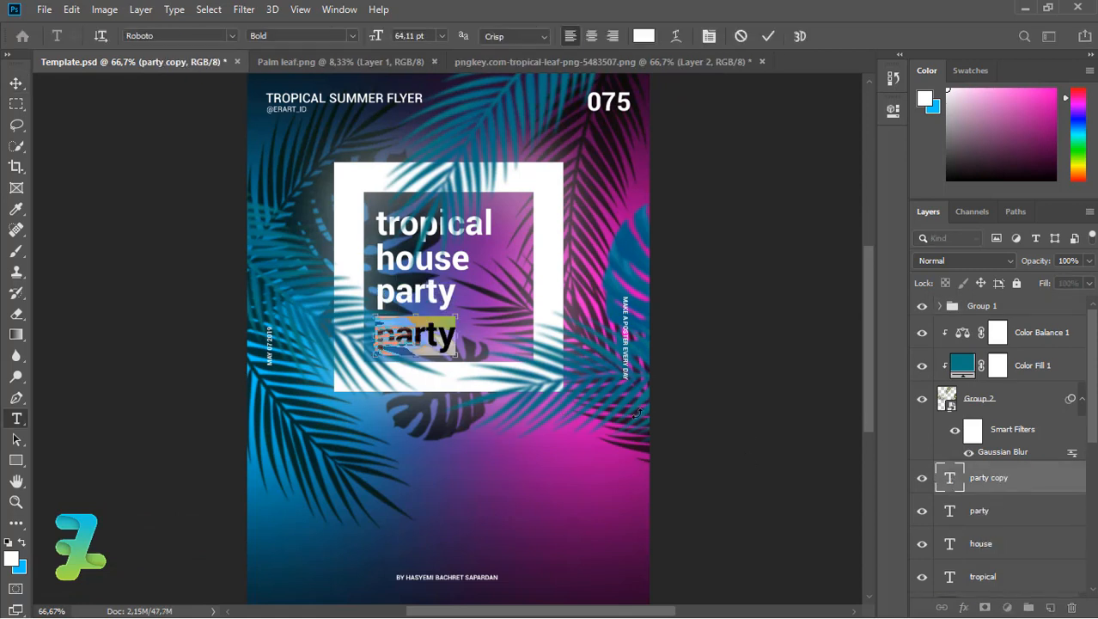
type("MAY 07 2019")
Enlarge the date line to about 175% and start a new text layer beside it.
key("ctrl+plus")
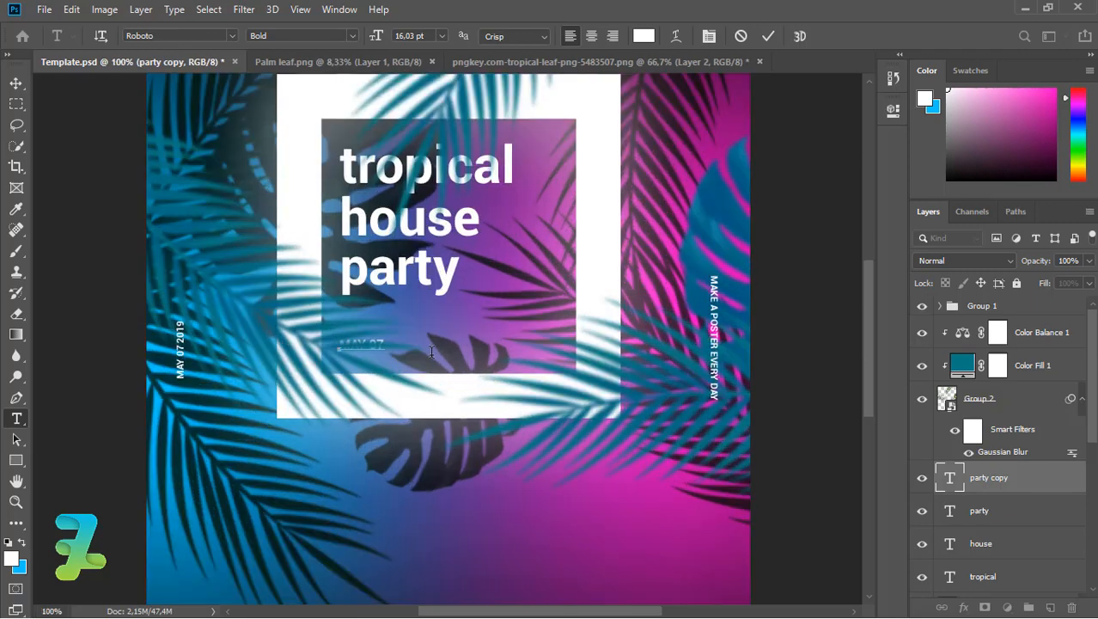
left_click(16, 82)
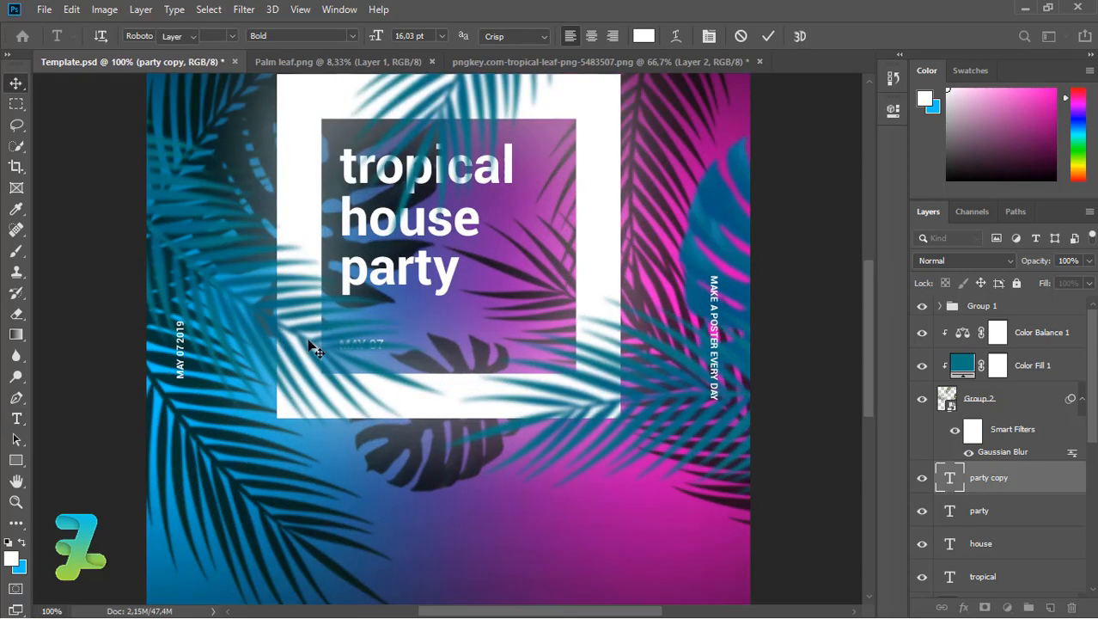
key("ctrl+t")
mouse_move(385, 337)
left_mouse_down()
mouse_move(401, 332)
mouse_move(393, 356)
left_mouse_up()
left_click(16, 83)
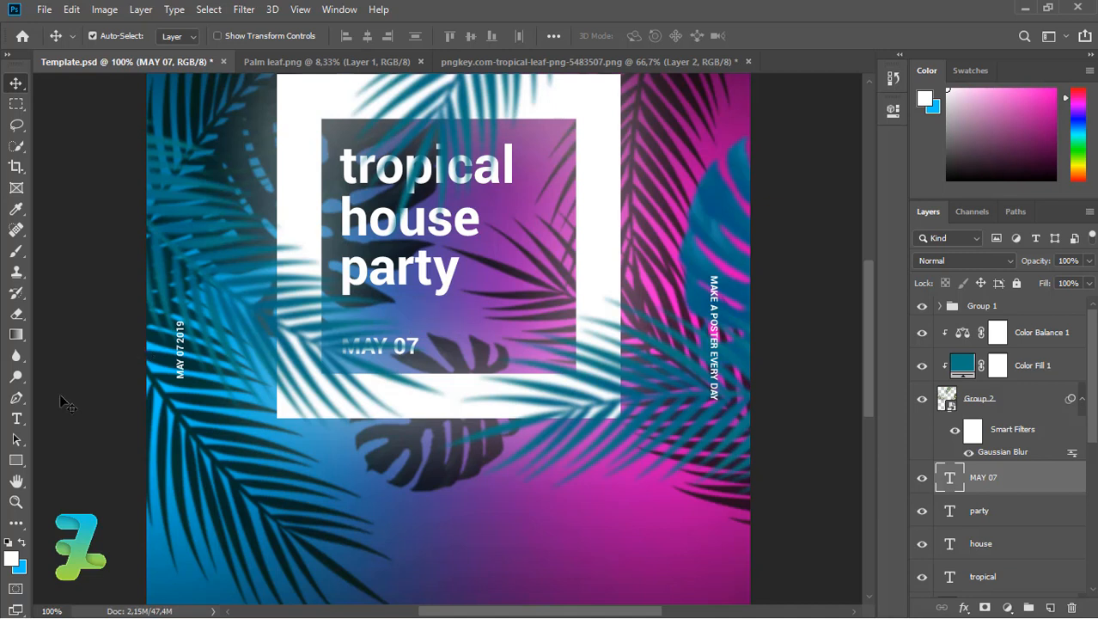
left_click(17, 419)
left_click(459, 368)
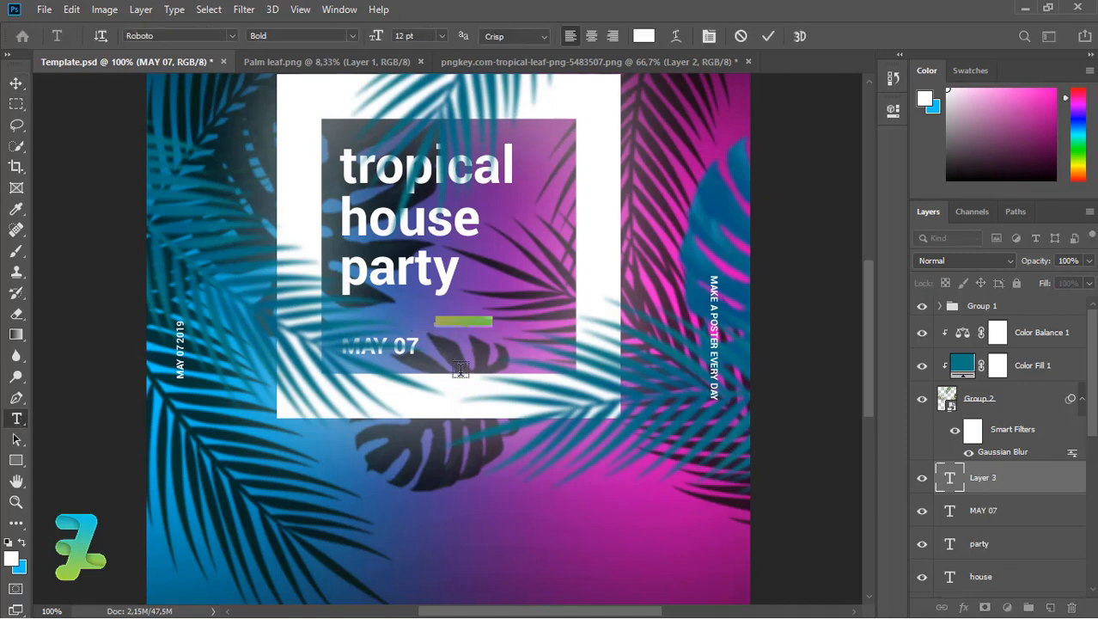
Commit the small 'th' text and position it beside MAY 07.
key("ctrl+Return")
key("v")
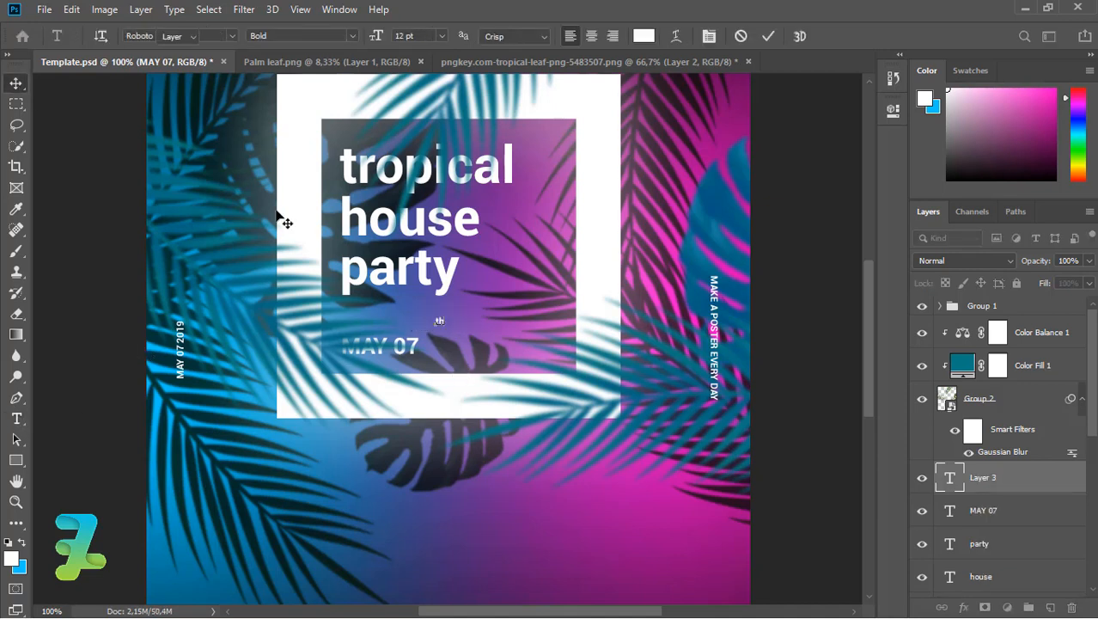
left_click_drag(439, 322, 428, 345)
key("ctrl")
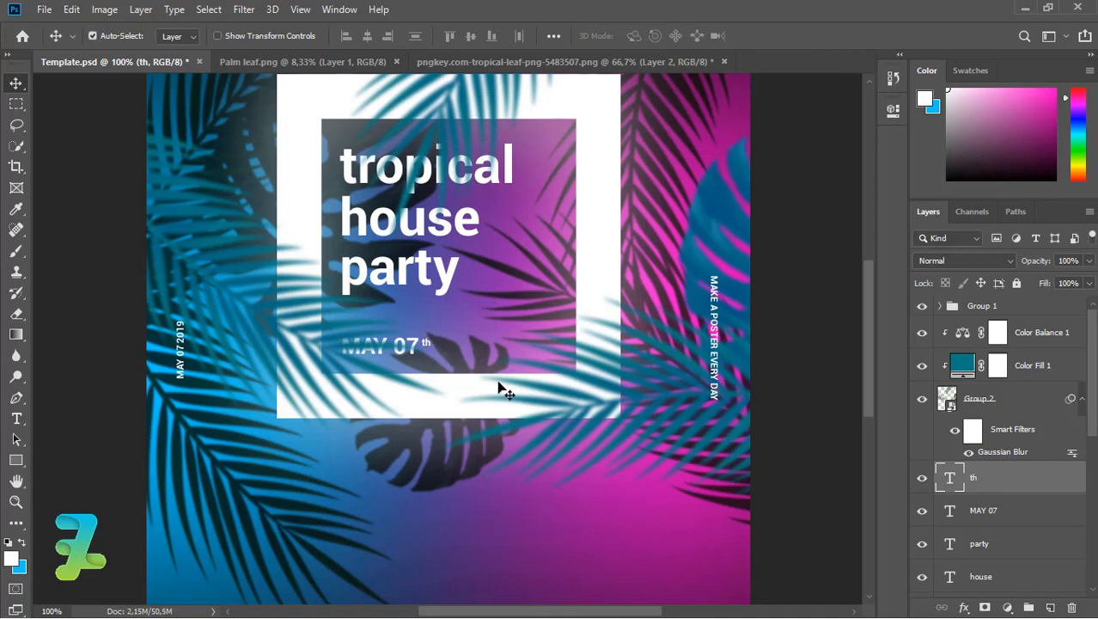
Group the title and date text layers as Group 4 and add an empty layer above th.
left_click_drag(1093, 425, 1093, 460)
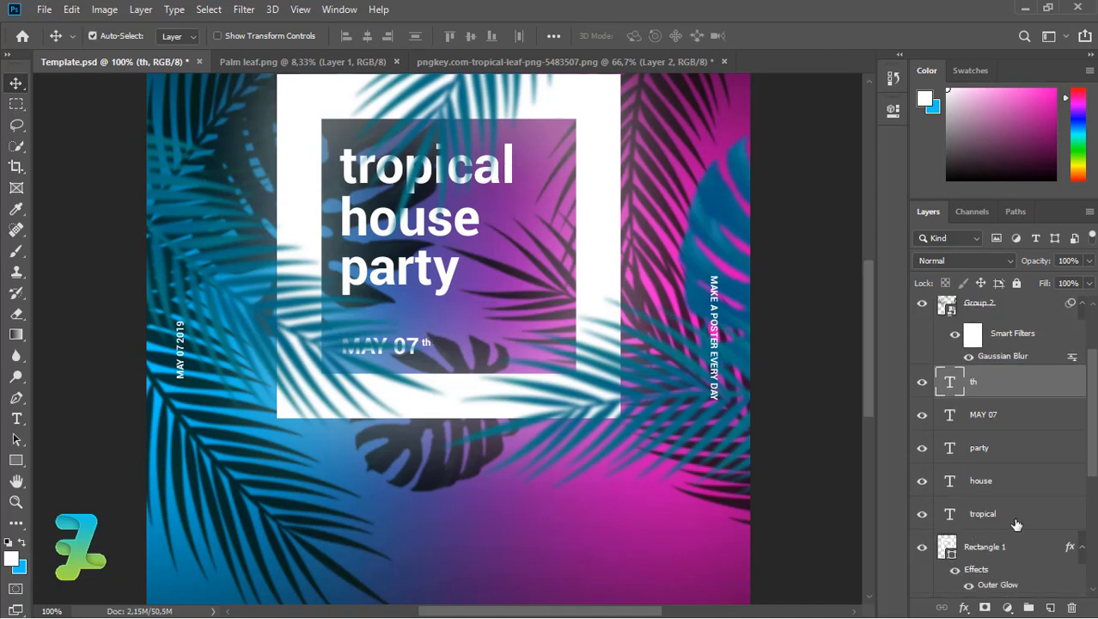
left_click(1012, 522, "shift")
key("ctrl+g")
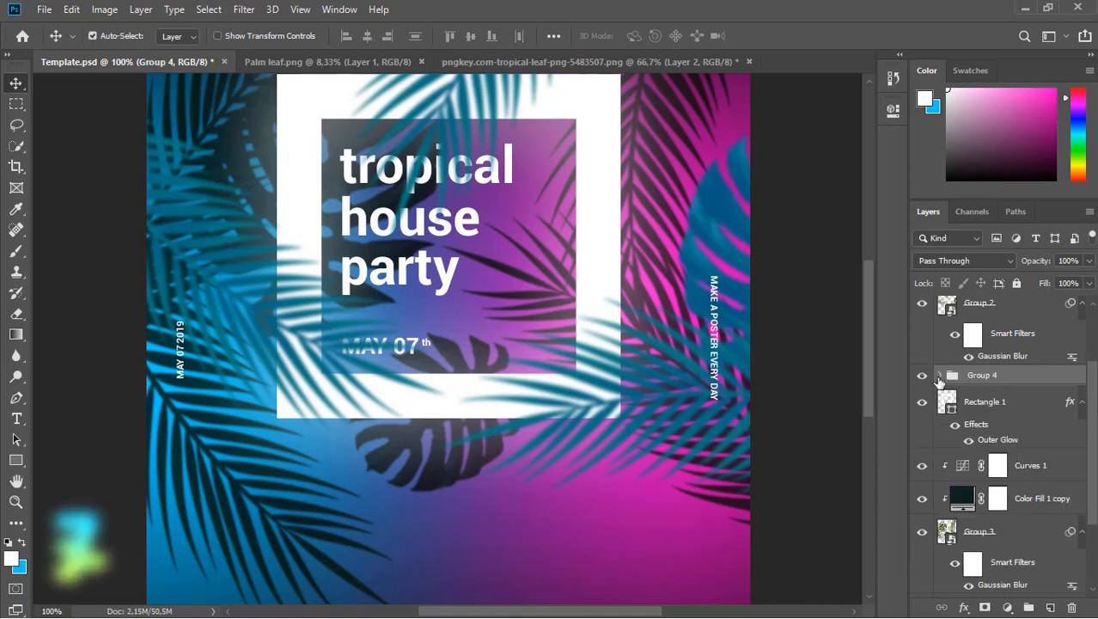
left_click(940, 375)
left_click(1042, 537)
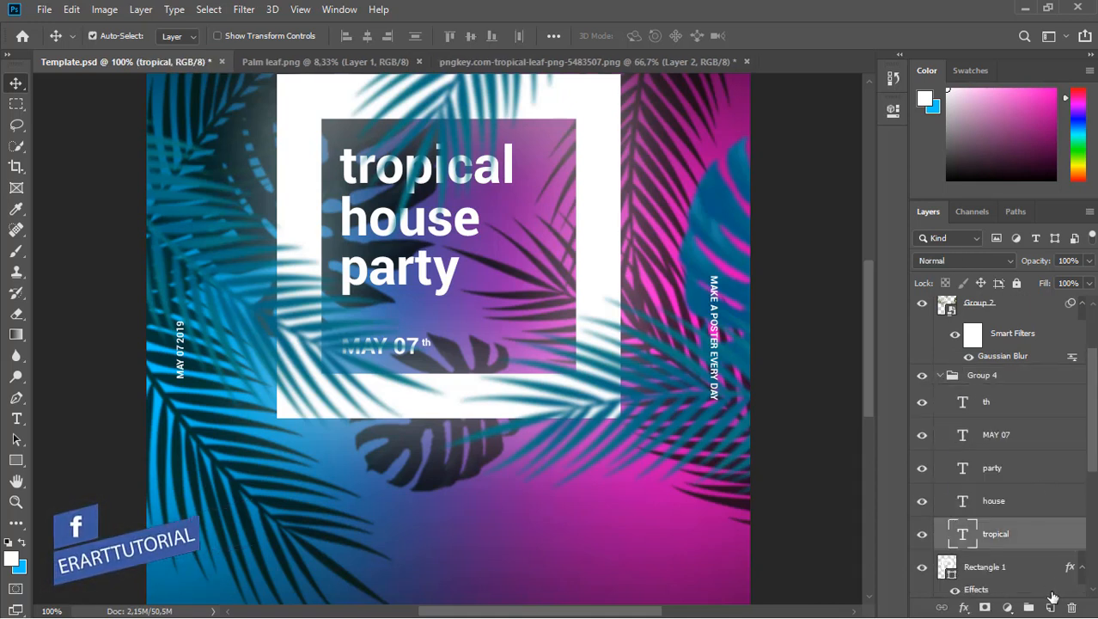
left_click(1014, 401)
left_click(1050, 606)
left_click(17, 250)
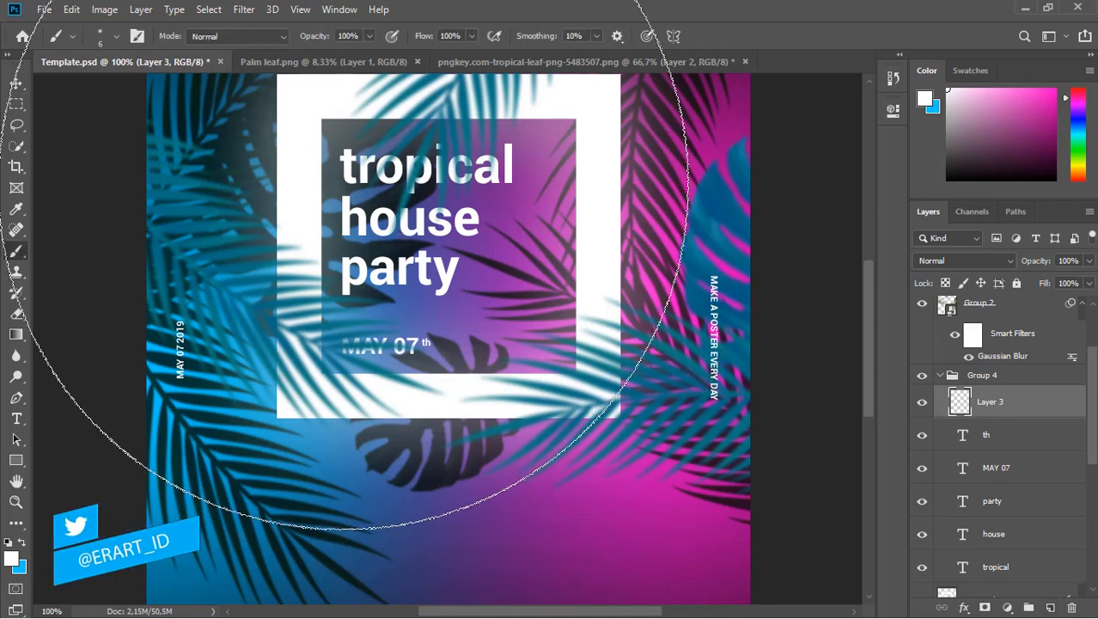
Paint a straight white underline beneath 'tropical'.
left_click(116, 36)
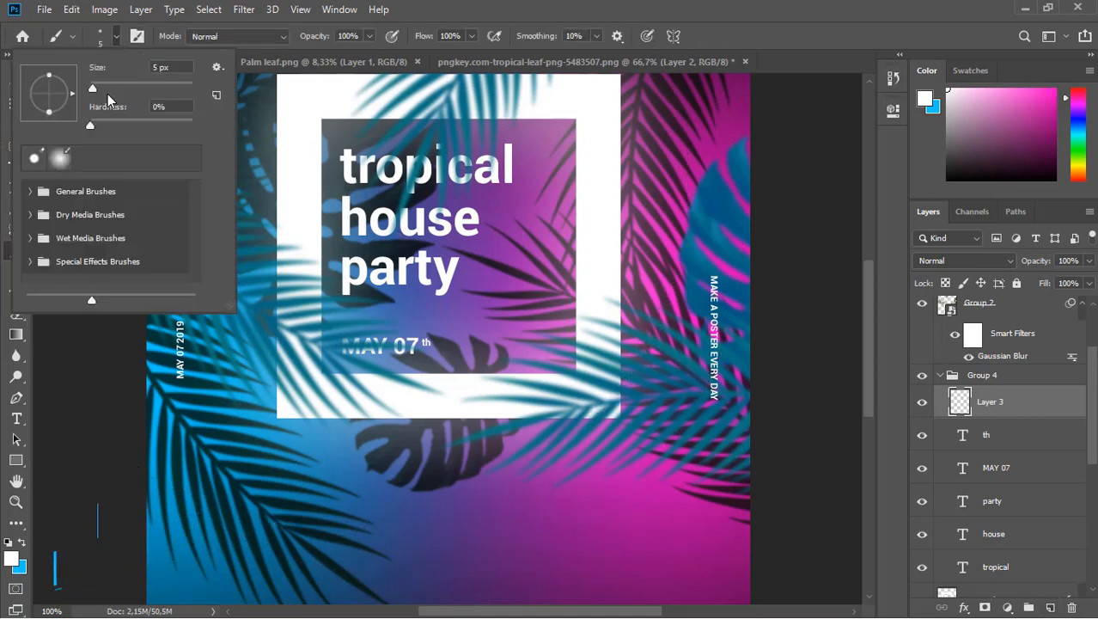
left_click(116, 36)
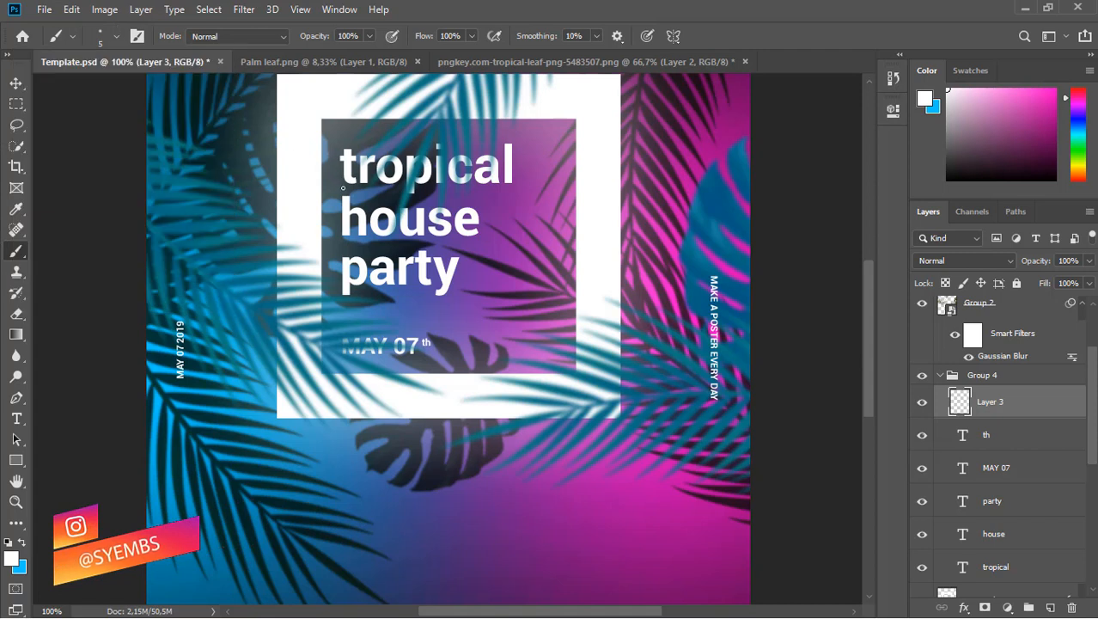
left_click_drag(342, 188, 520, 204)
key("ctrl+z")
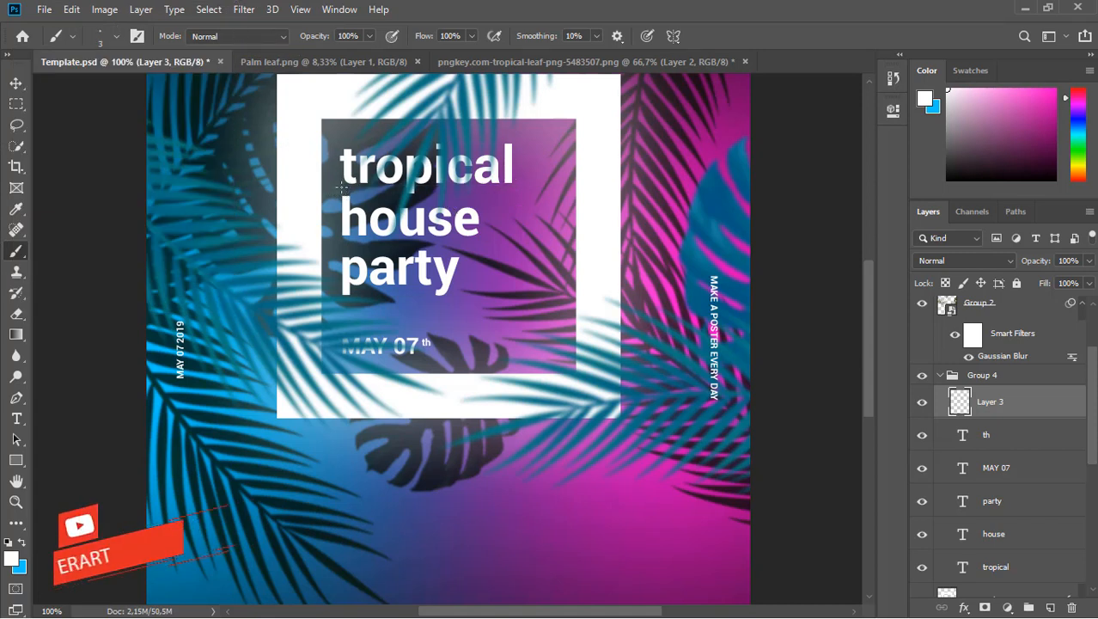
left_click_drag(341, 186, 425, 187)
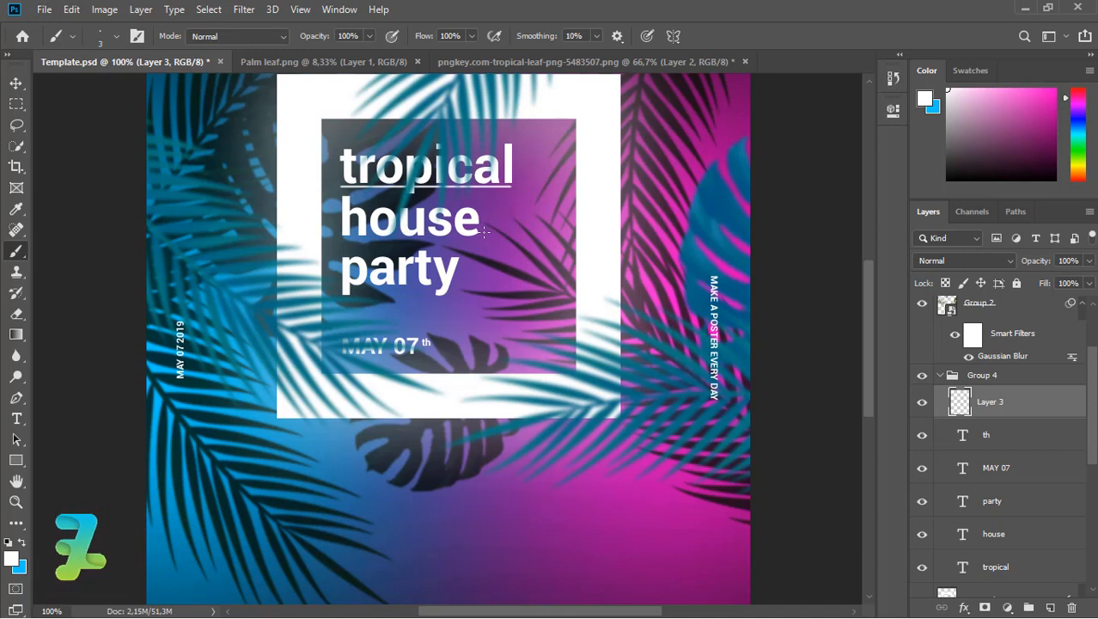
Duplicate the underline and shorten the copy to fit under 'house'.
left_click(17, 84)
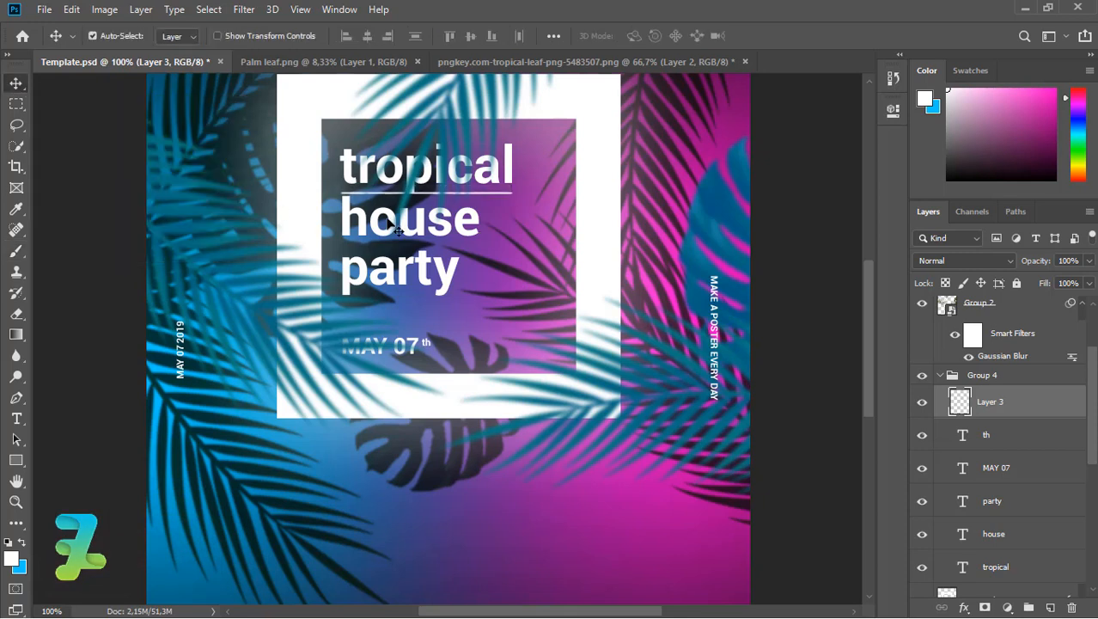
key("ctrl+j")
key("Down")
key("Down")
key("Down")
key("Down")
key("Down")
key("Down")
key("Down")
key("Down")
key("Down")
key("Down")
key("Down")
key("Down")
key("Down")
key("Down")
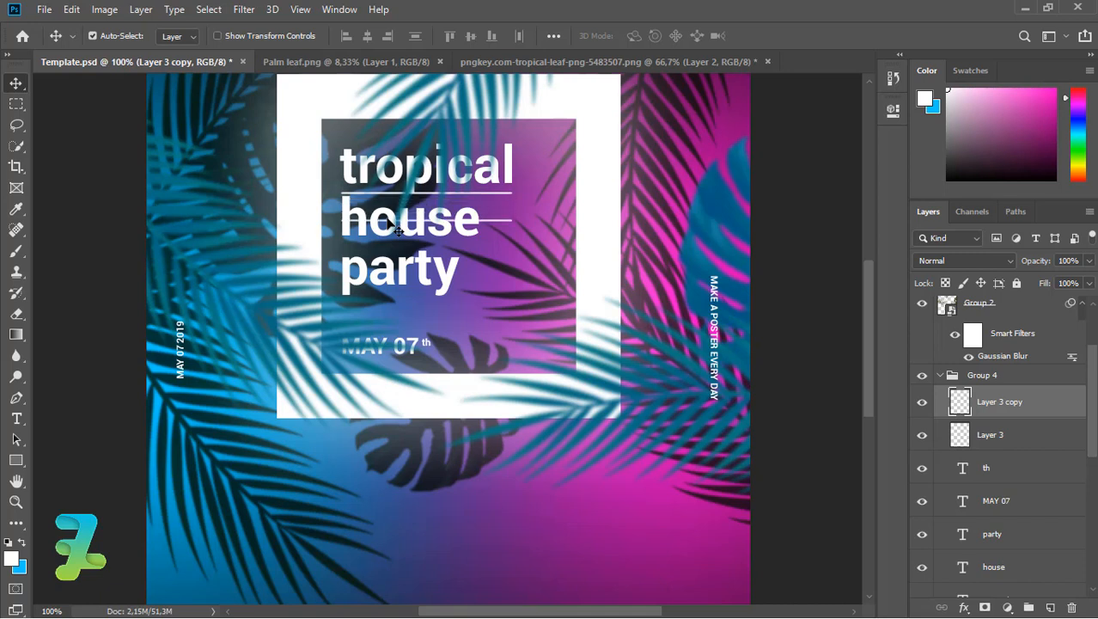
key("Down")
key("Down")
key("Down")
key("Down")
key("Down")
key("Down")
key("Down")
key("Down")
key("Down")
key("Down")
key("Down")
key("Down")
key("Down")
key("Down")
key("Down")
key("Down")
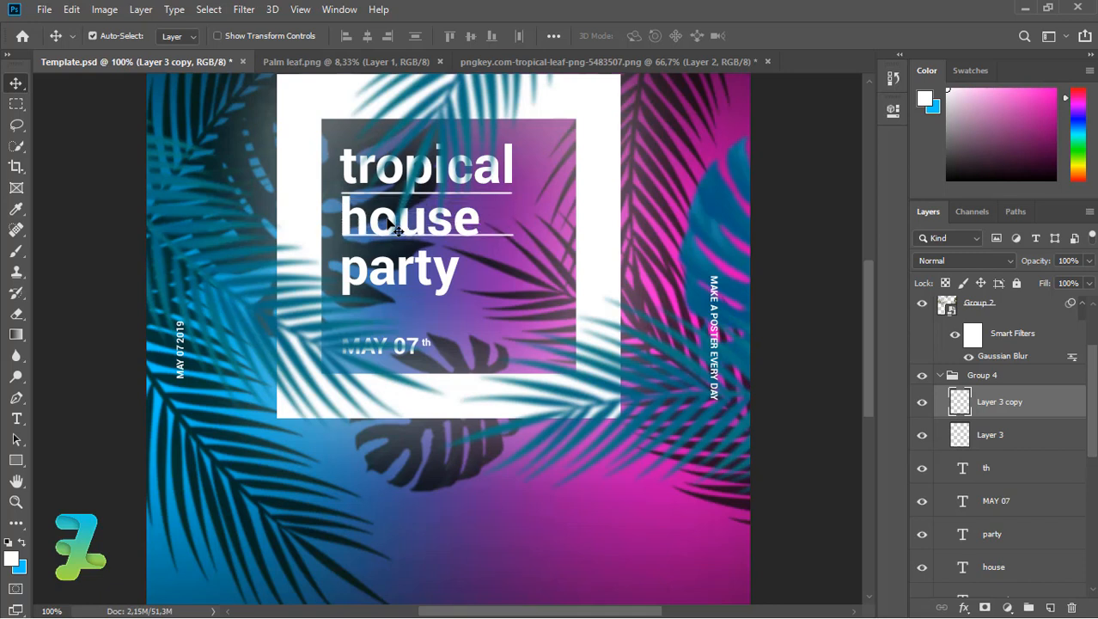
key("Down")
key("Down")
key("Down")
key("Down")
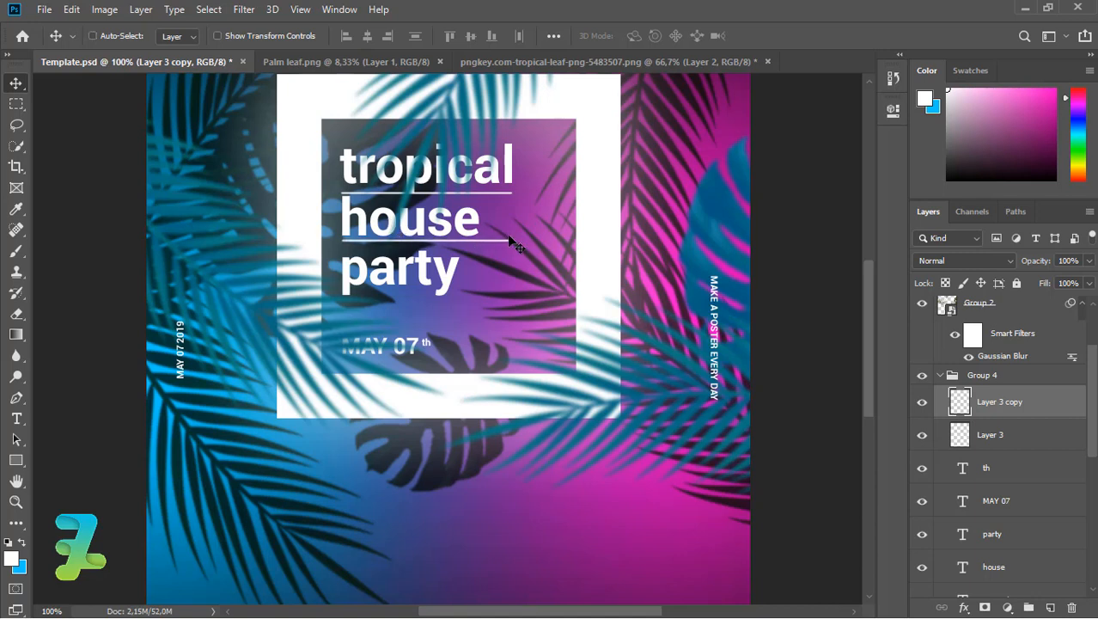
key("ctrl+t")
left_click_drag(512, 240, 480, 241)
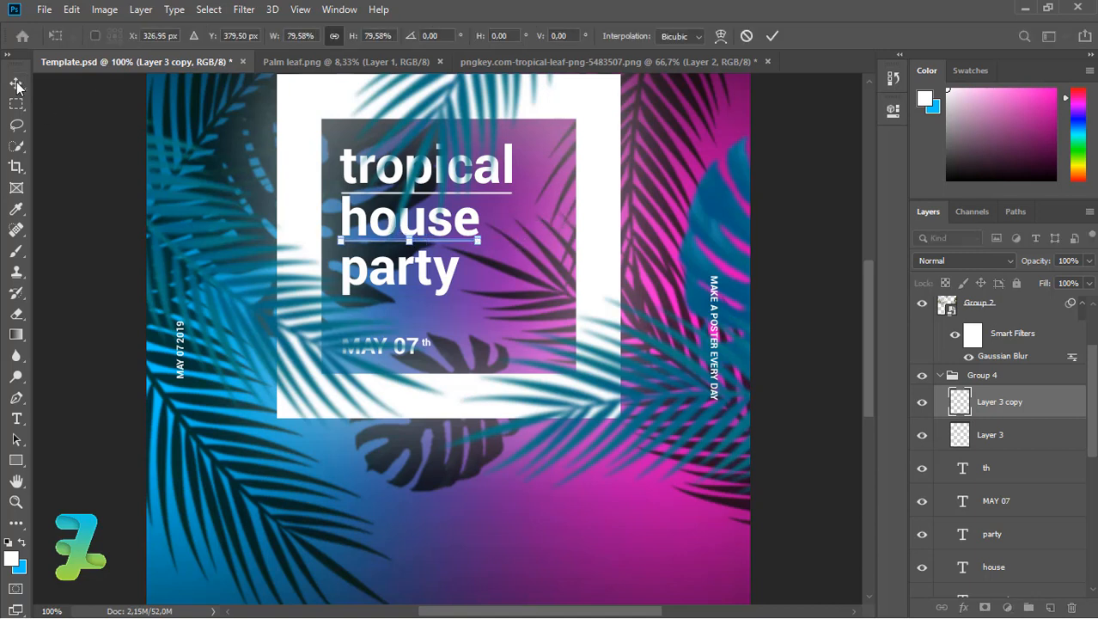
left_click(17, 86)
Add shortened underline copies beneath 'party' and 'MAY 07'.
key("ctrl+j")
key("Down")
key("Down")
key("Down")
key("Down")
key("Down")
key("Down")
key("Down")
key("Down")
key("Down")
key("Down")
key("Down")
key("Down")
key("Down")
key("Down")
key("Down")
key("Down")
key("Down")
key("Down")
key("Down")
key("Down")
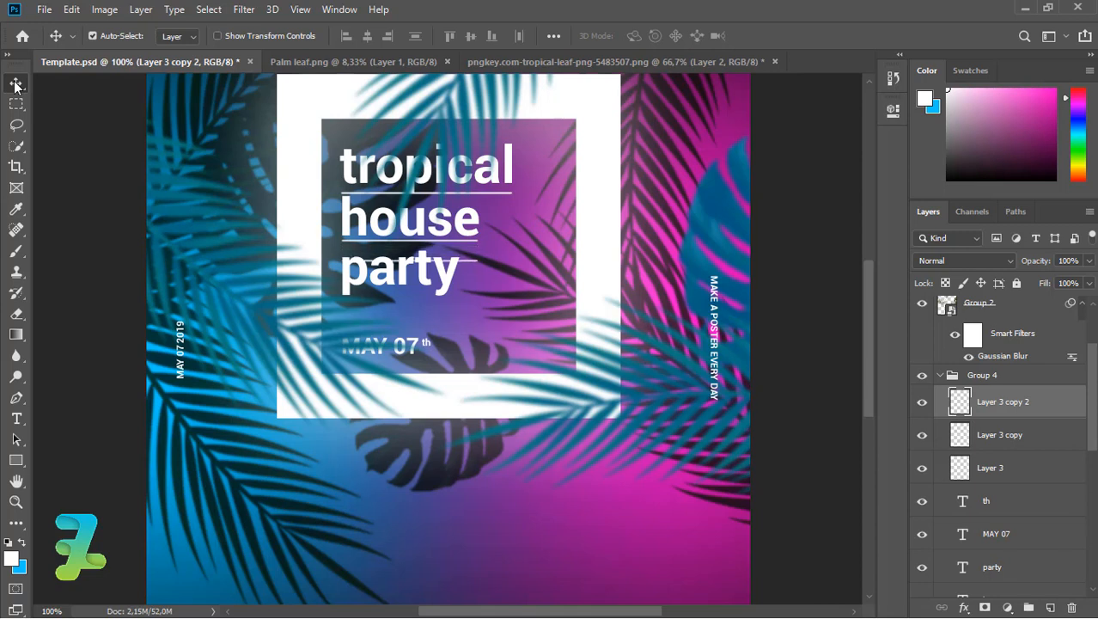
key("Down")
key("Down")
key("Down")
key("ctrl+t")
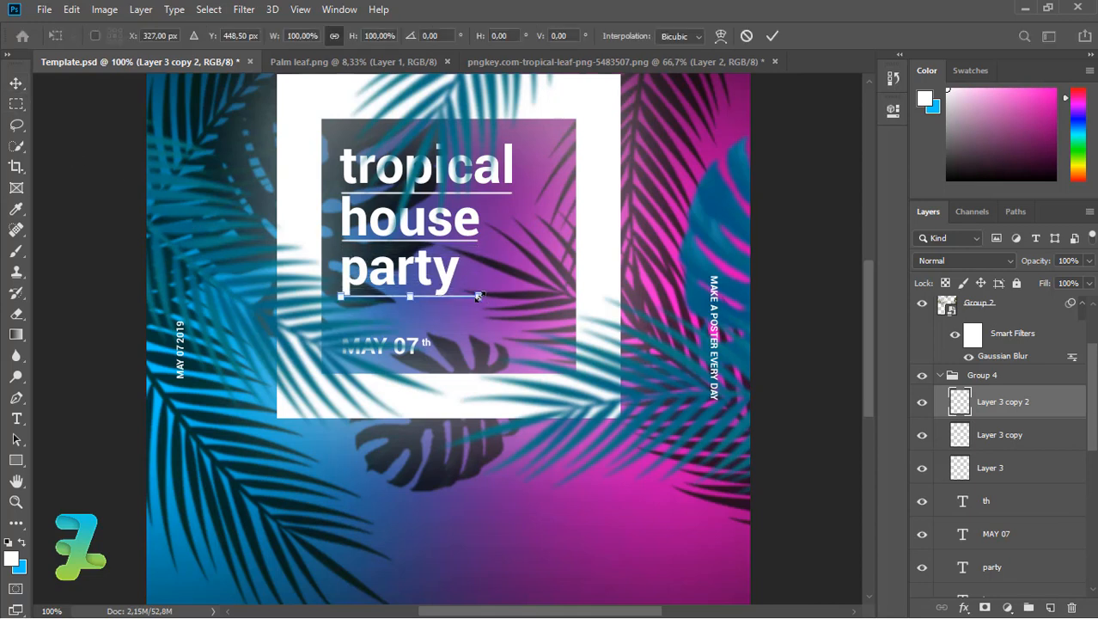
left_click_drag(478, 296, 458, 296)
left_click(15, 83)
key("ctrl+j")
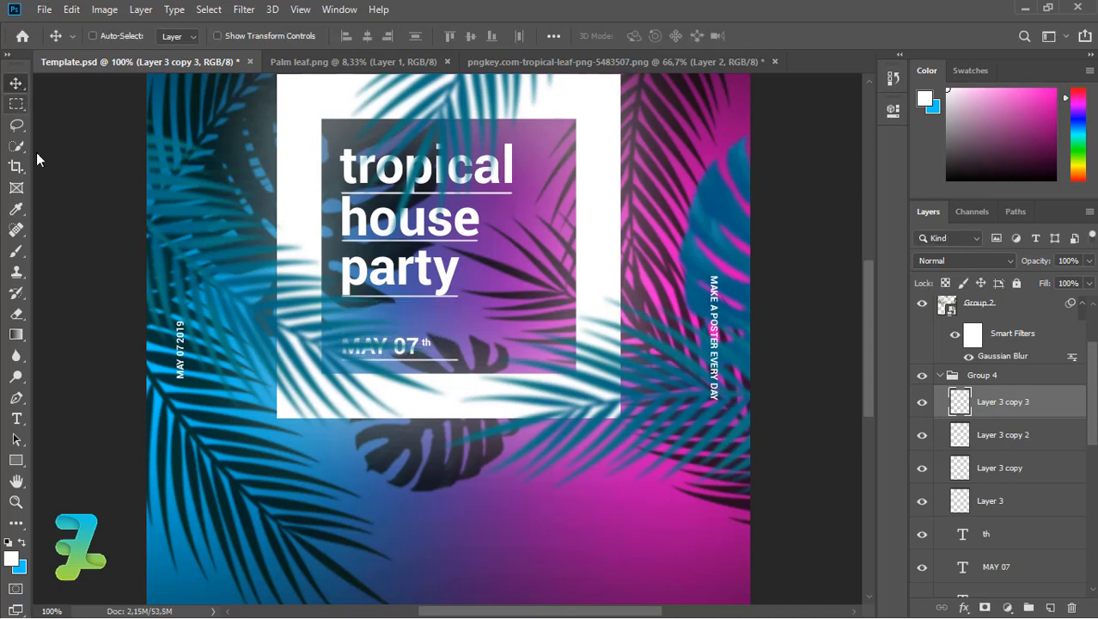
key("ctrl+t")
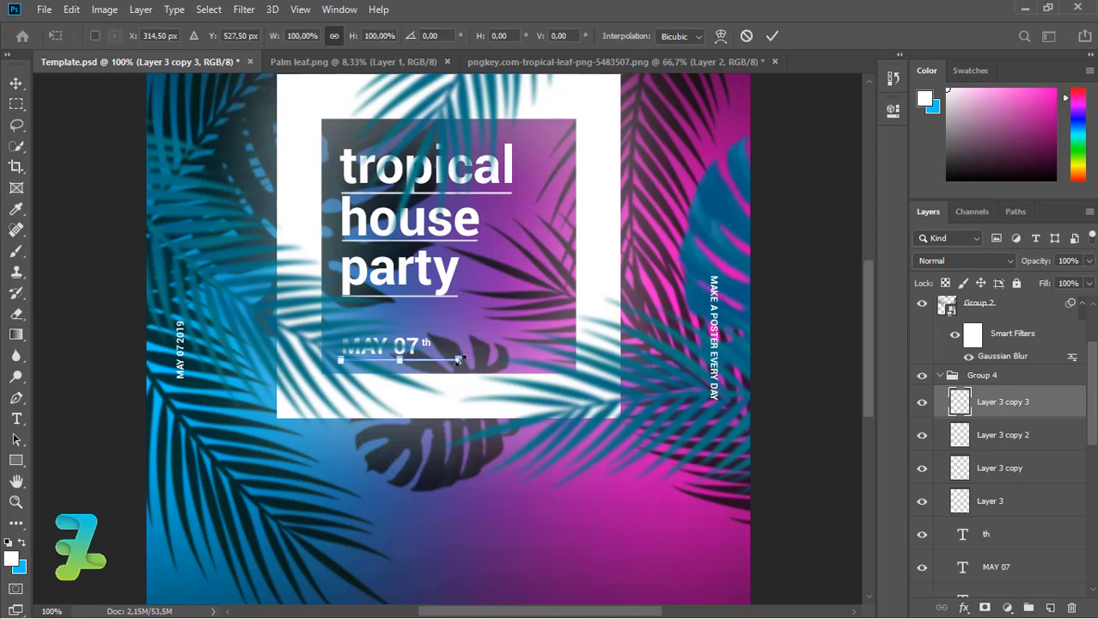
left_click_drag(458, 359, 436, 359)
key("Return")
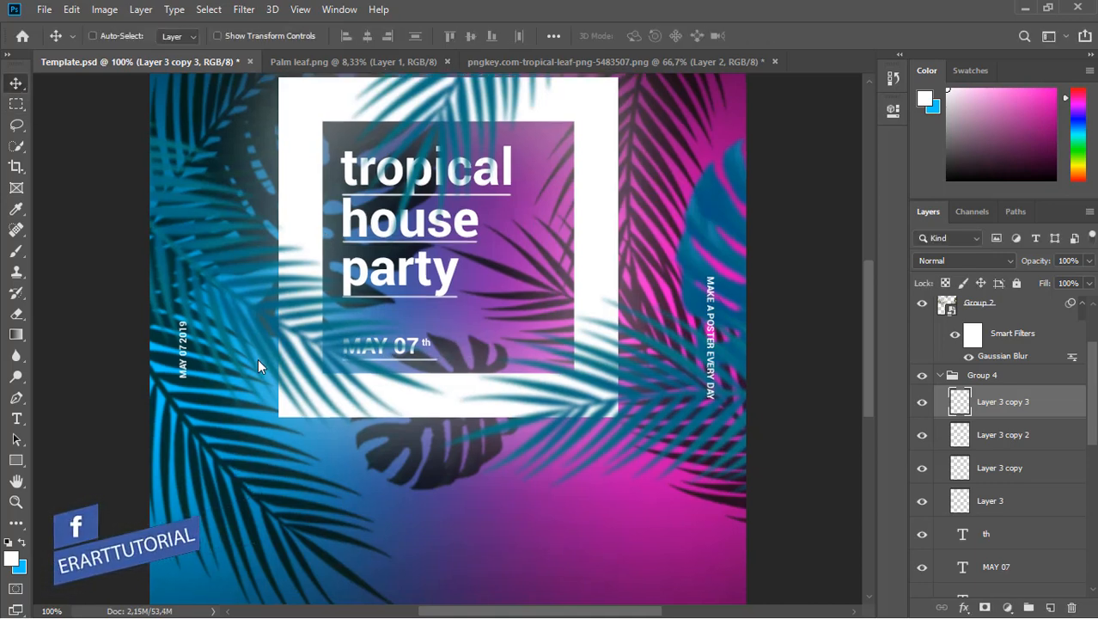
key("ctrl+minus")
key("ctrl+minus")
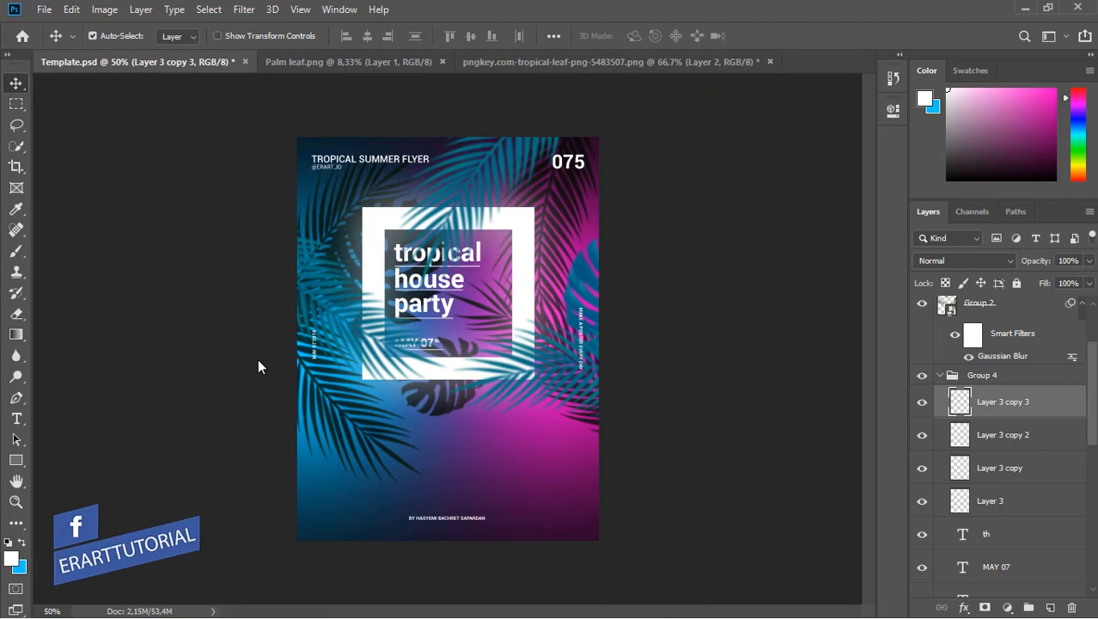
left_click(17, 418)
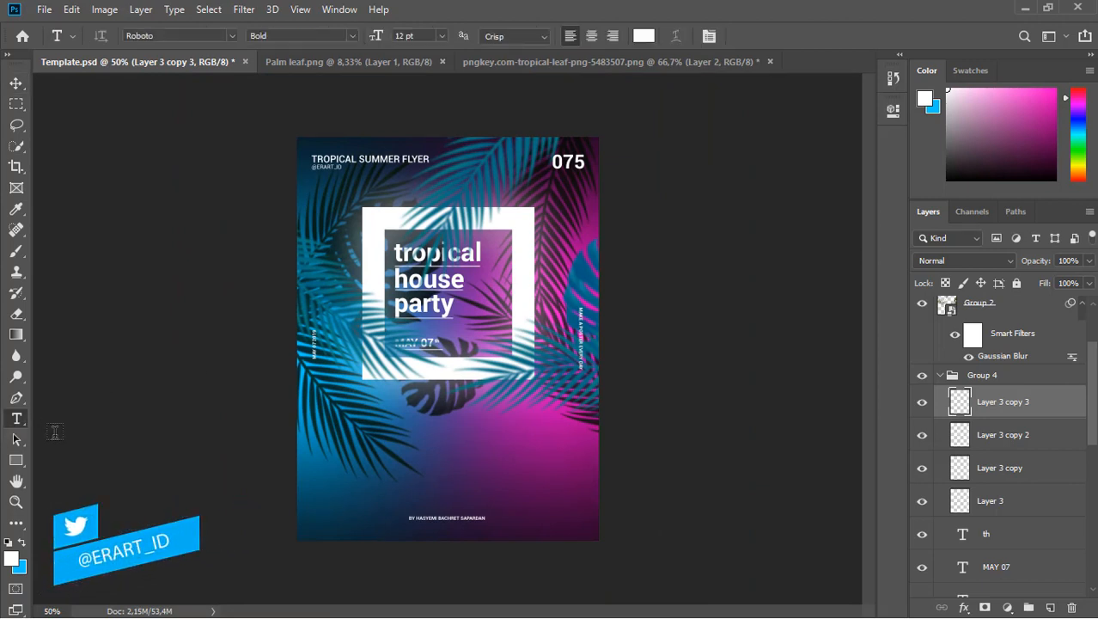
left_click(401, 426)
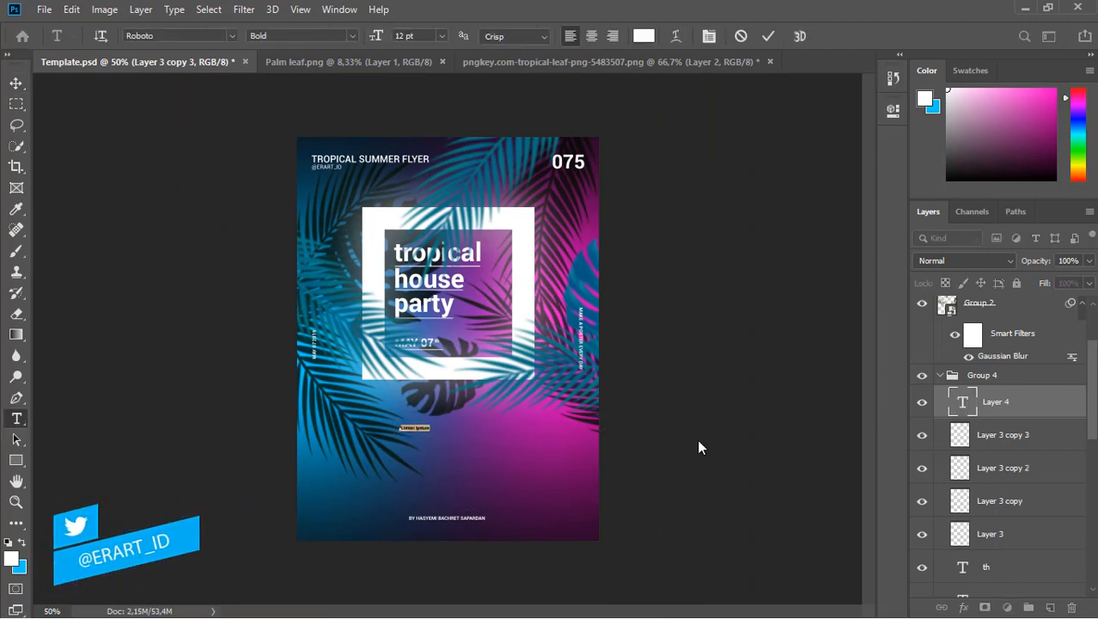
type("@ERART PHOTOSHOP")
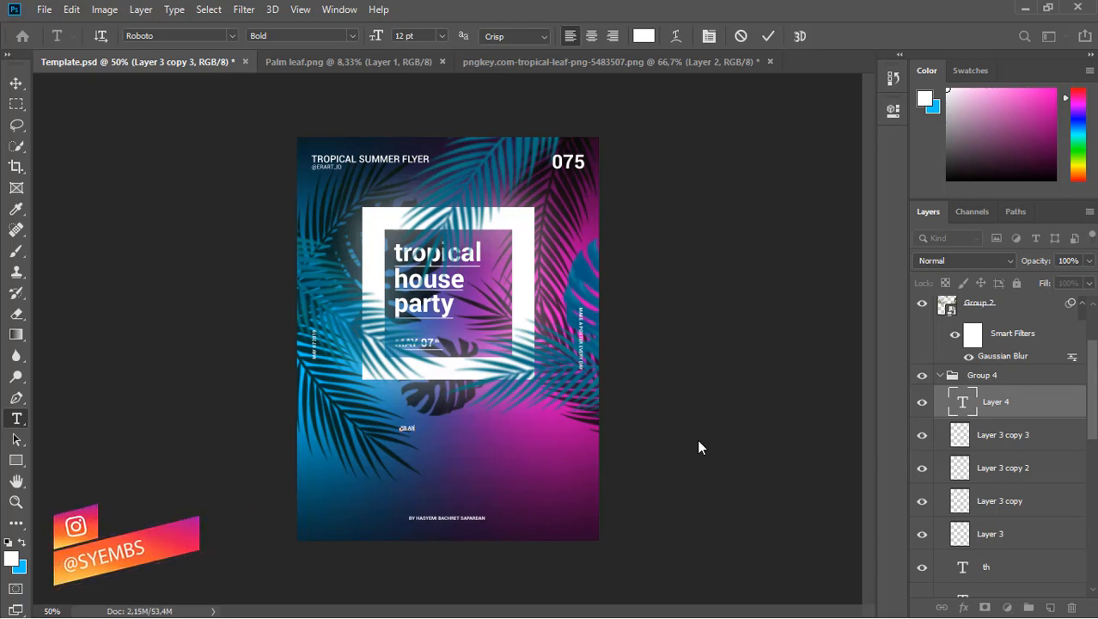
left_click(442, 35)
left_click(430, 202)
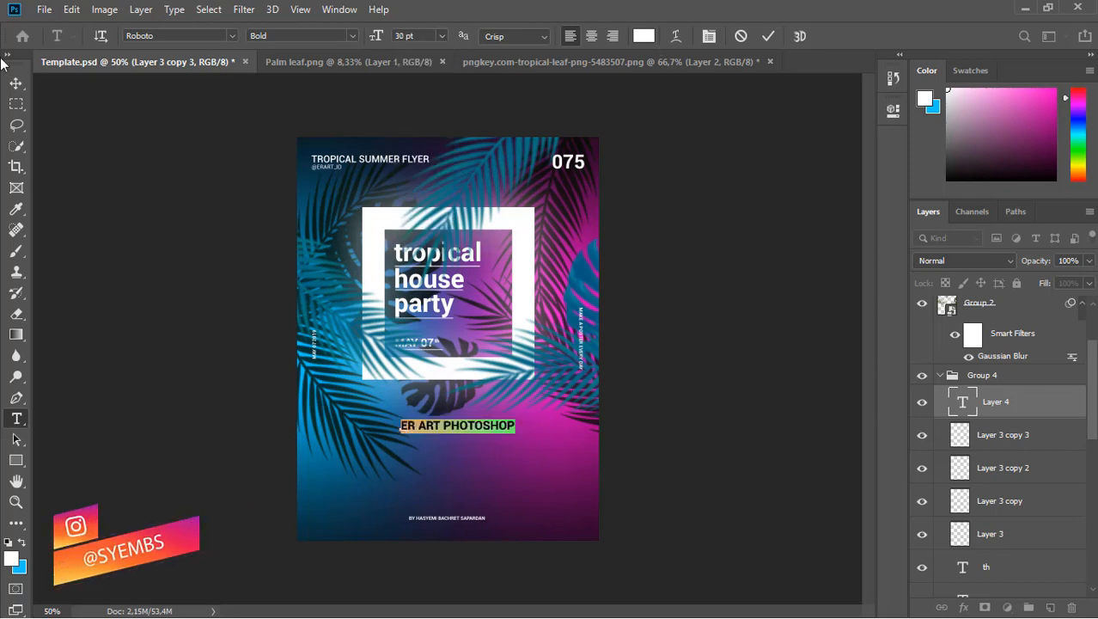
left_click(15, 84)
left_click_drag(445, 427, 437, 419)
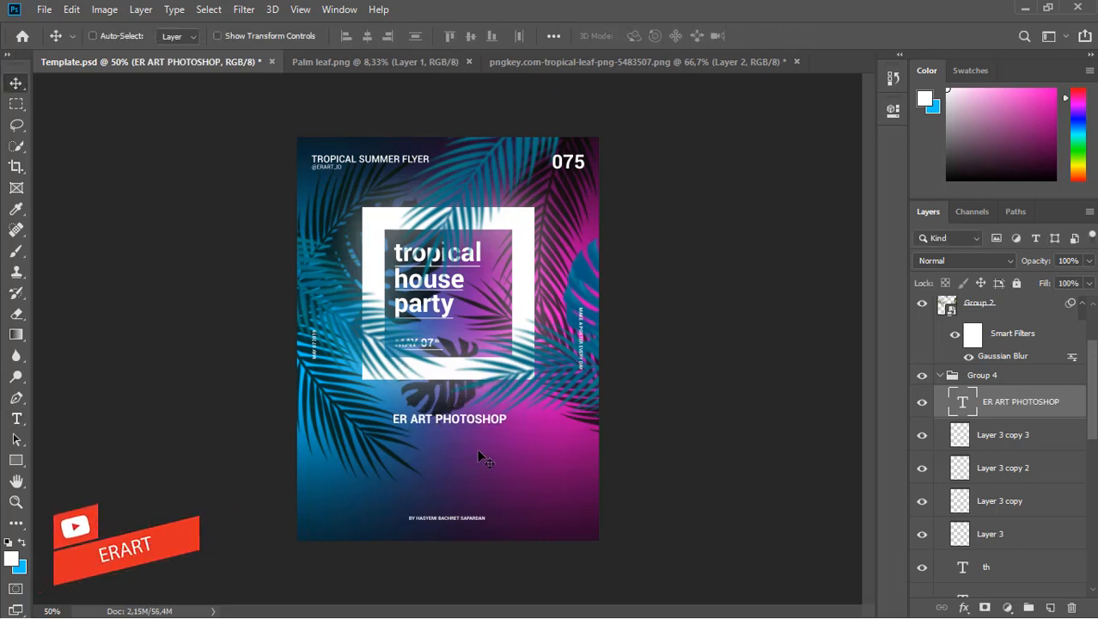
key("ctrl+a")
left_click(367, 36)
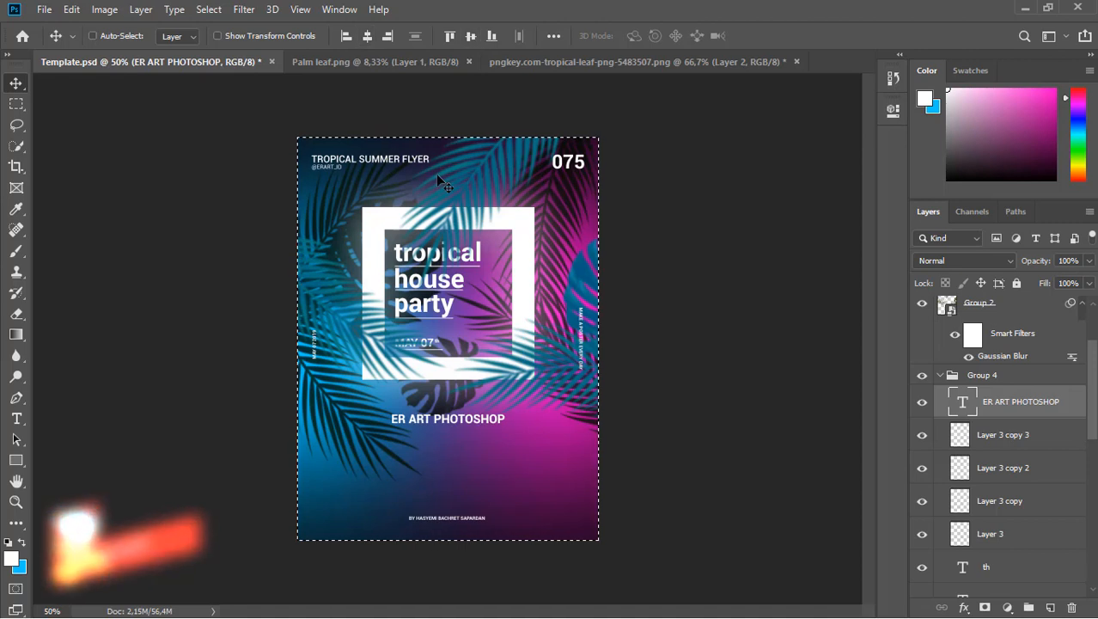
key("ctrl+d")
Start a new text line below the ER ART PHOTOSHOP caption.
key("t")
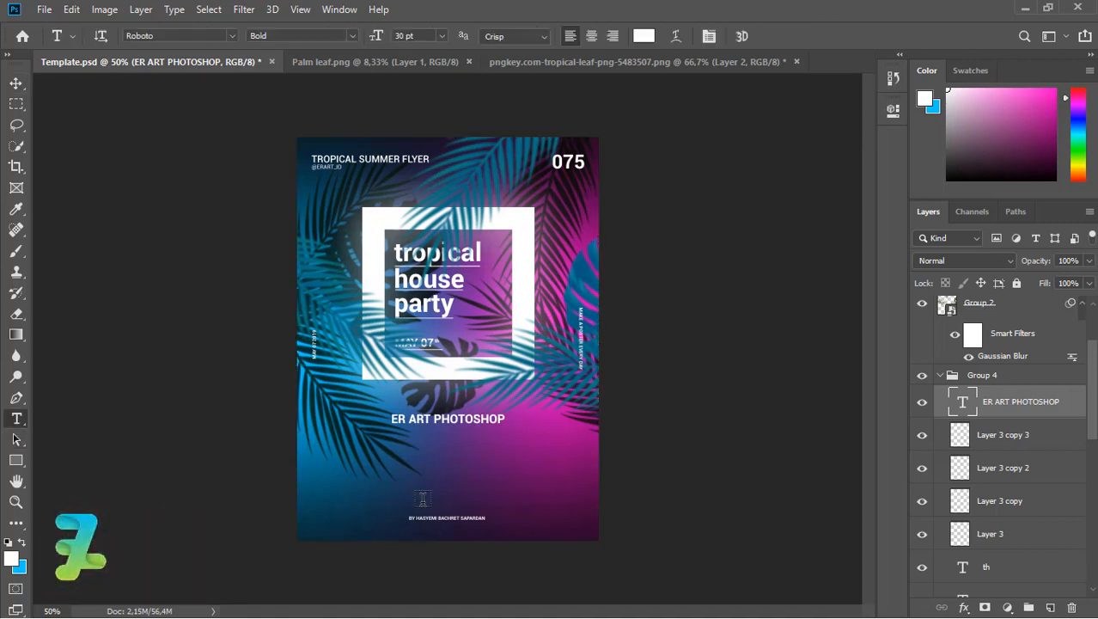
left_click(445, 451)
key("Left")
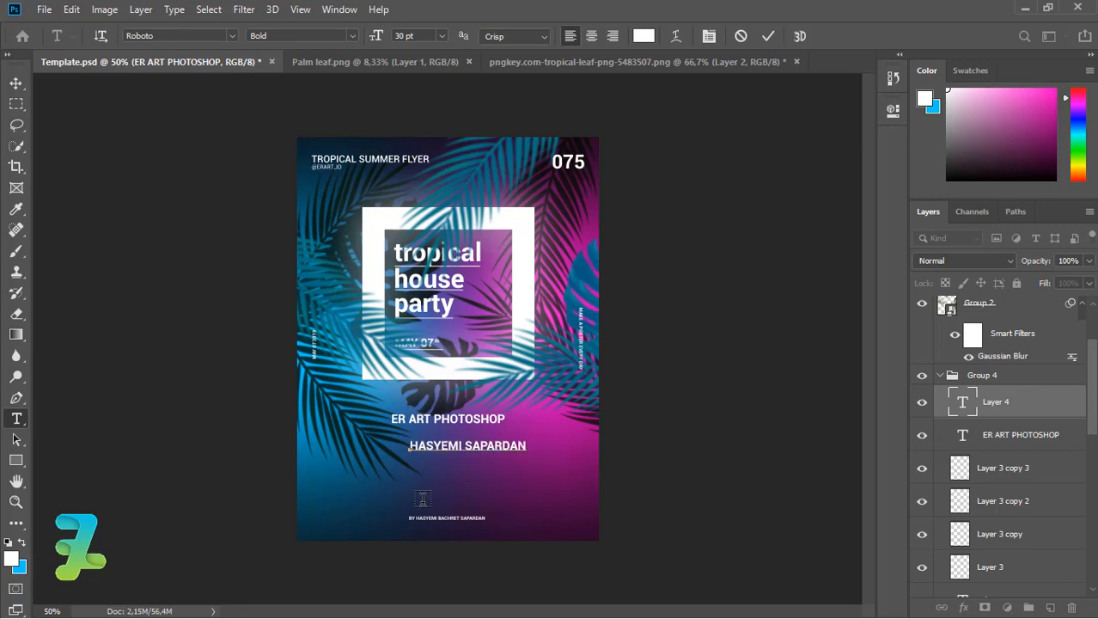
Move the name line under ER ART PHOTOSHOP and delete its first two letters.
left_click(15, 83)
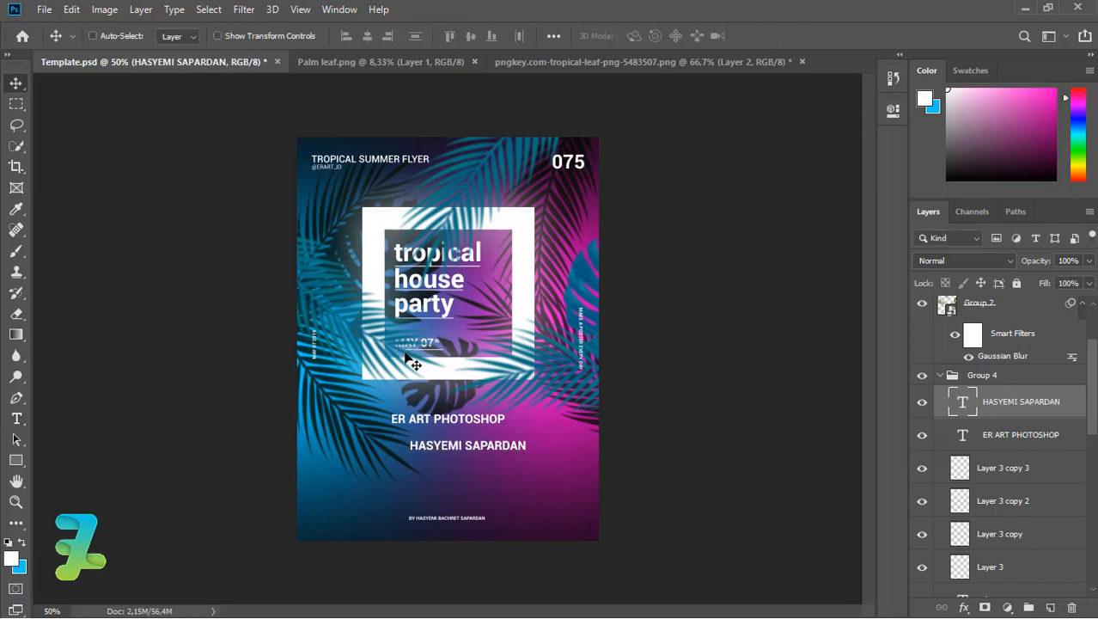
left_click_drag(494, 446, 473, 442)
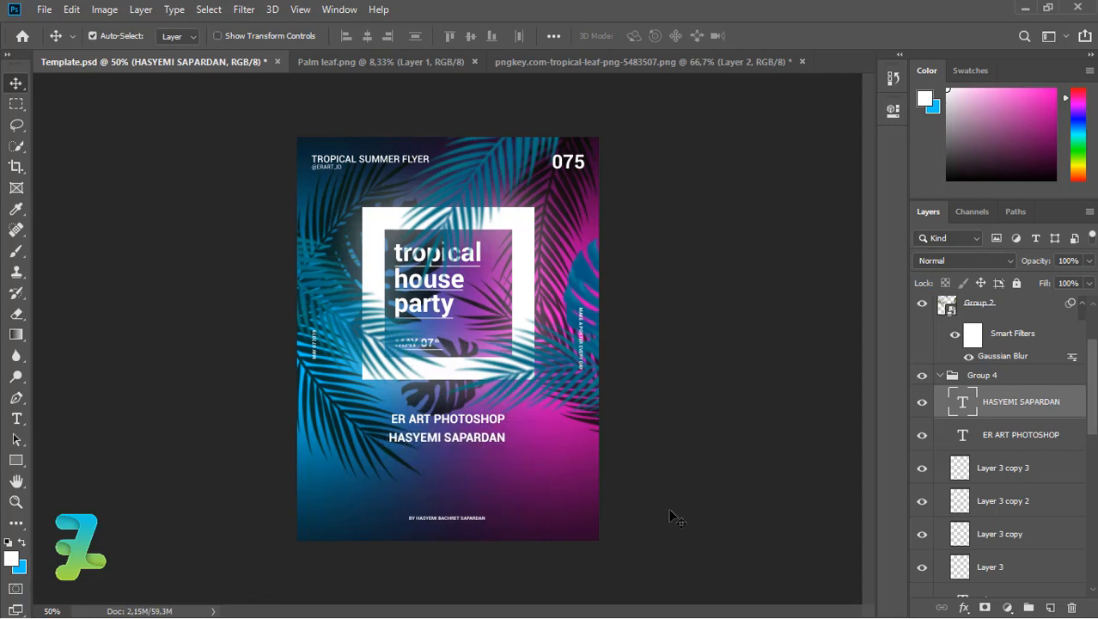
key("t")
left_click_drag(407, 438, 388, 439)
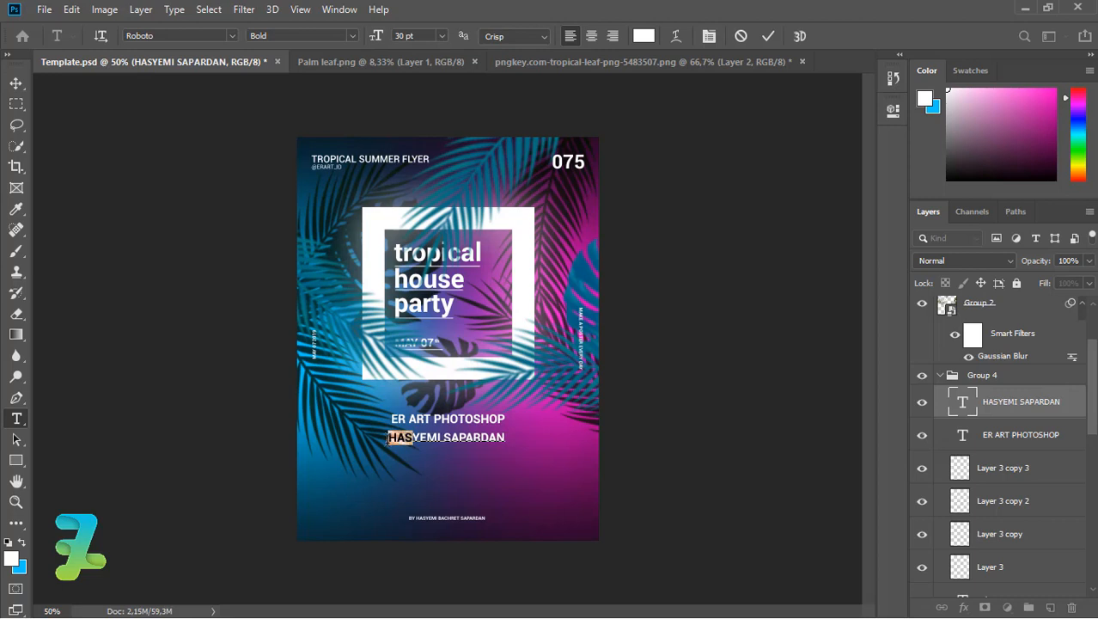
key("BackSpace")
left_click(16, 84)
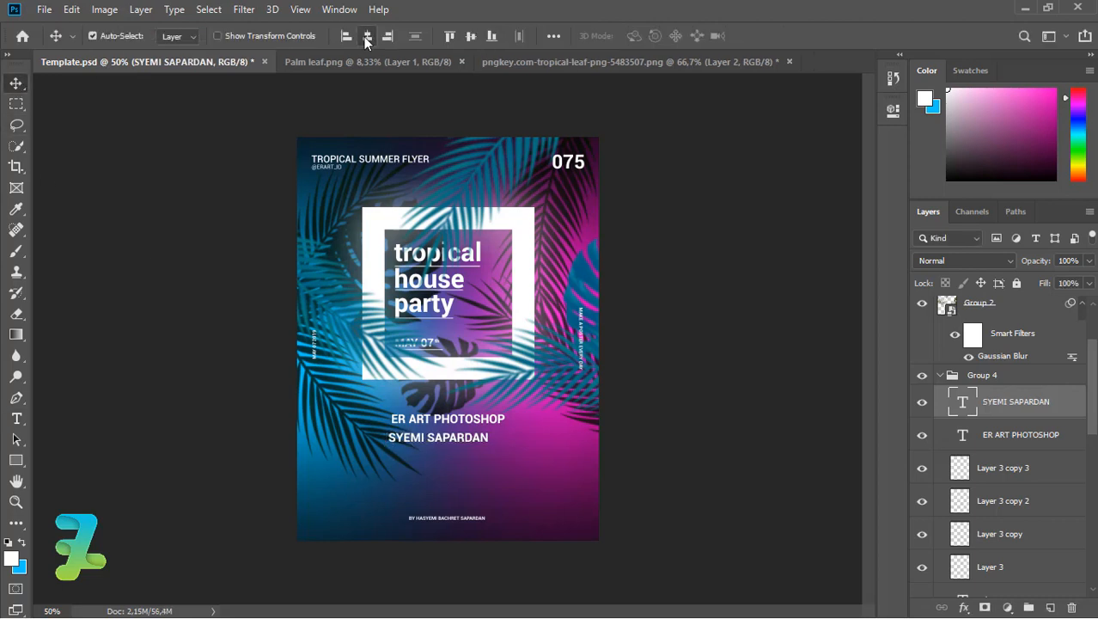
Add a line with the designer's full name beneath and select the name lines together.
left_click(17, 418)
left_click(395, 459)
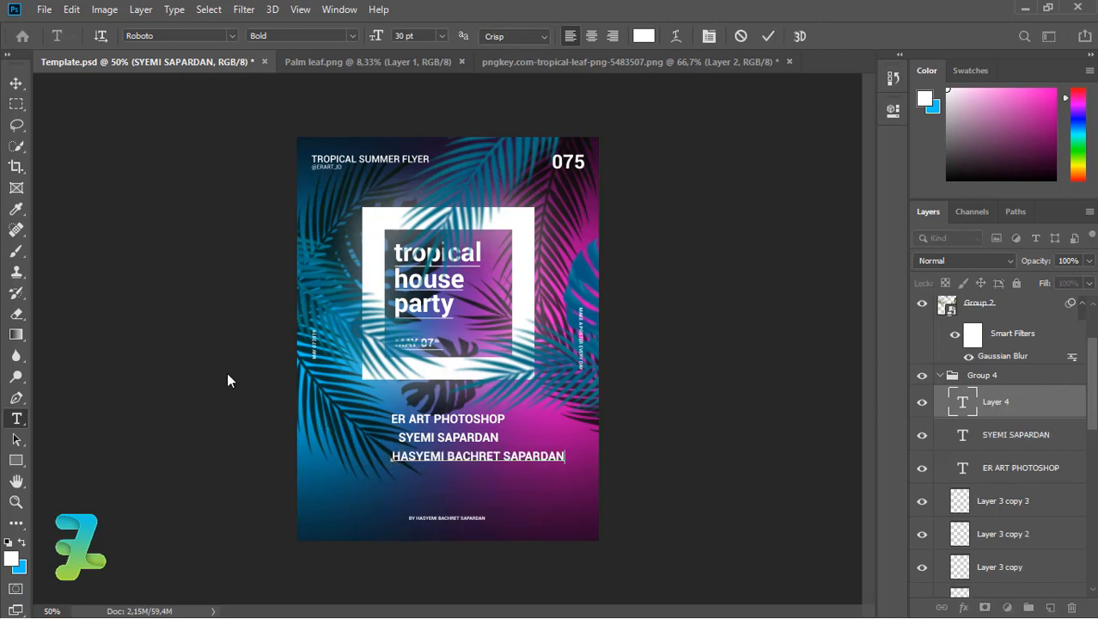
left_click(17, 84)
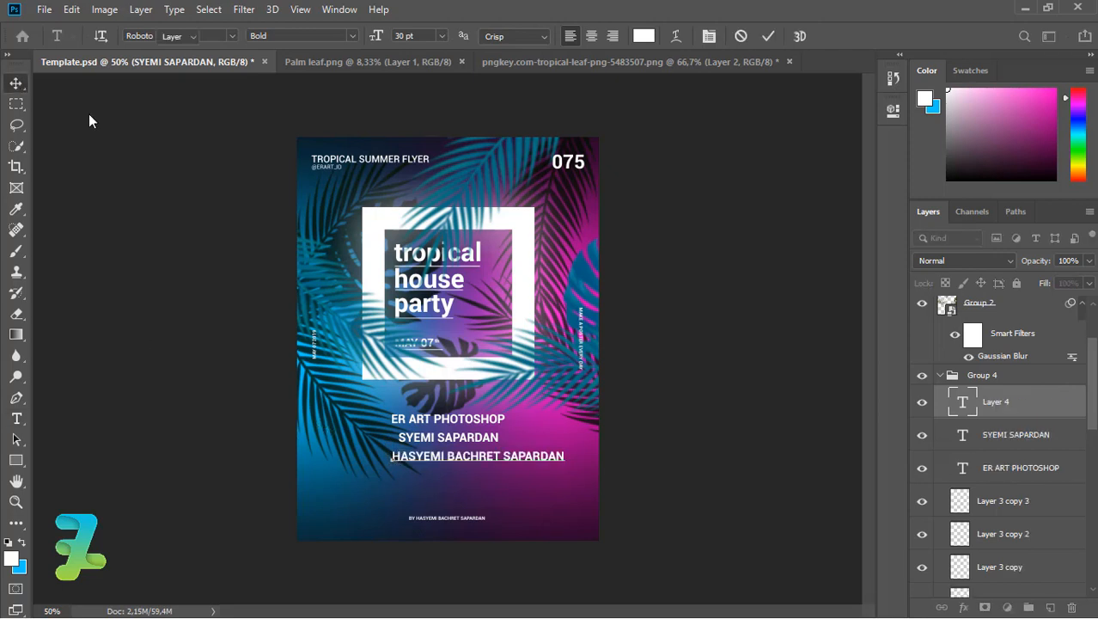
key("ctrl+a")
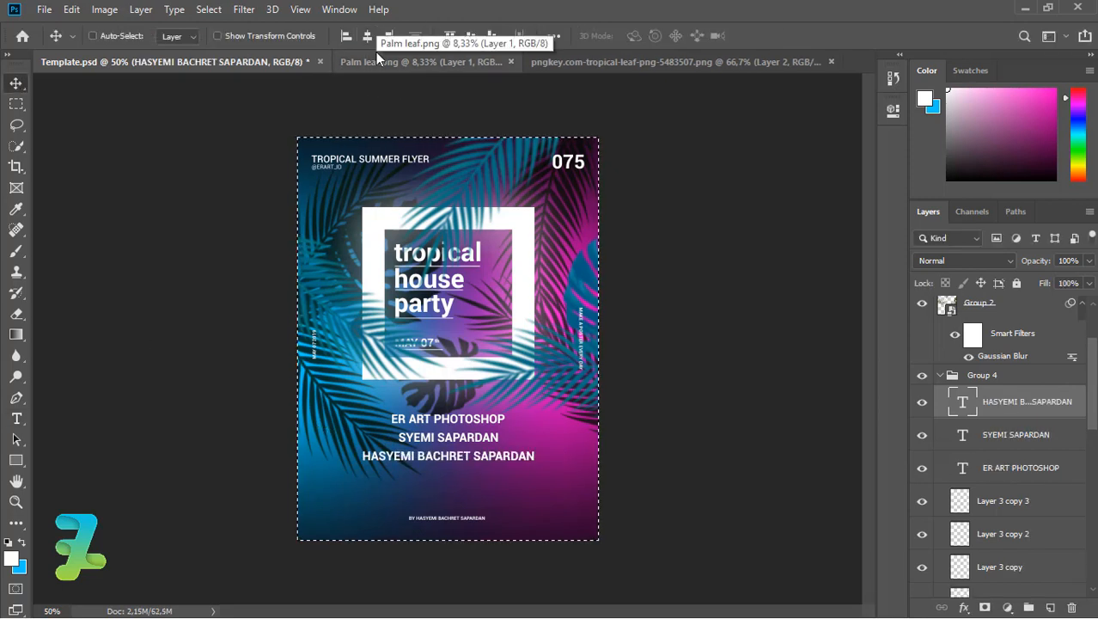
key("ctrl+d")
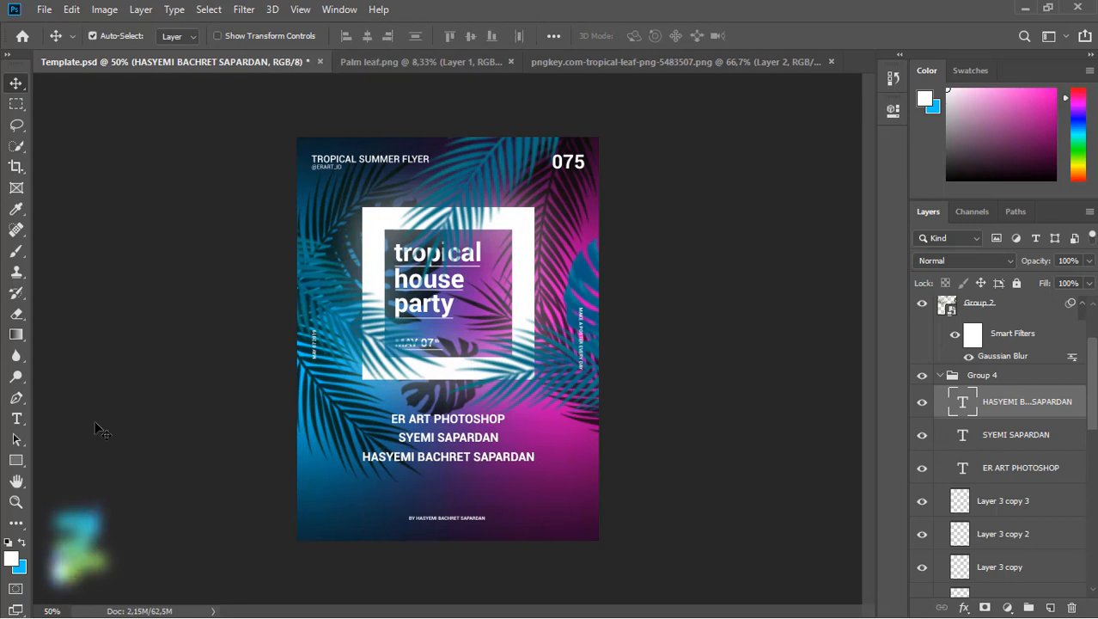
left_click(16, 418)
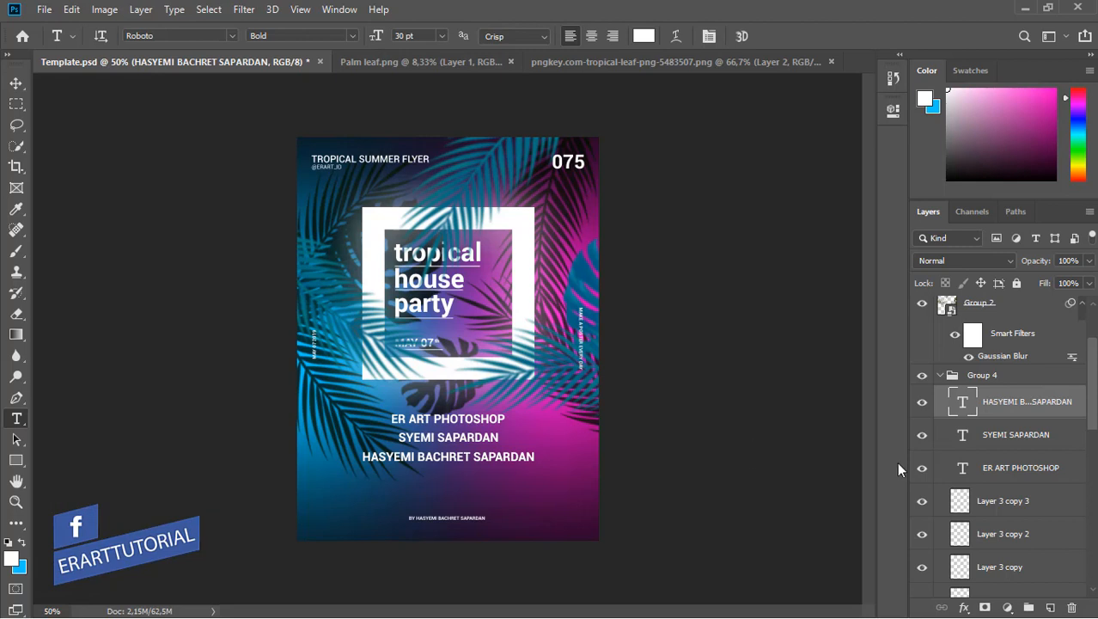
left_click(974, 469, "shift")
Scale the three text lines to about 93% and move them higher on the flyer.
key("ctrl+t")
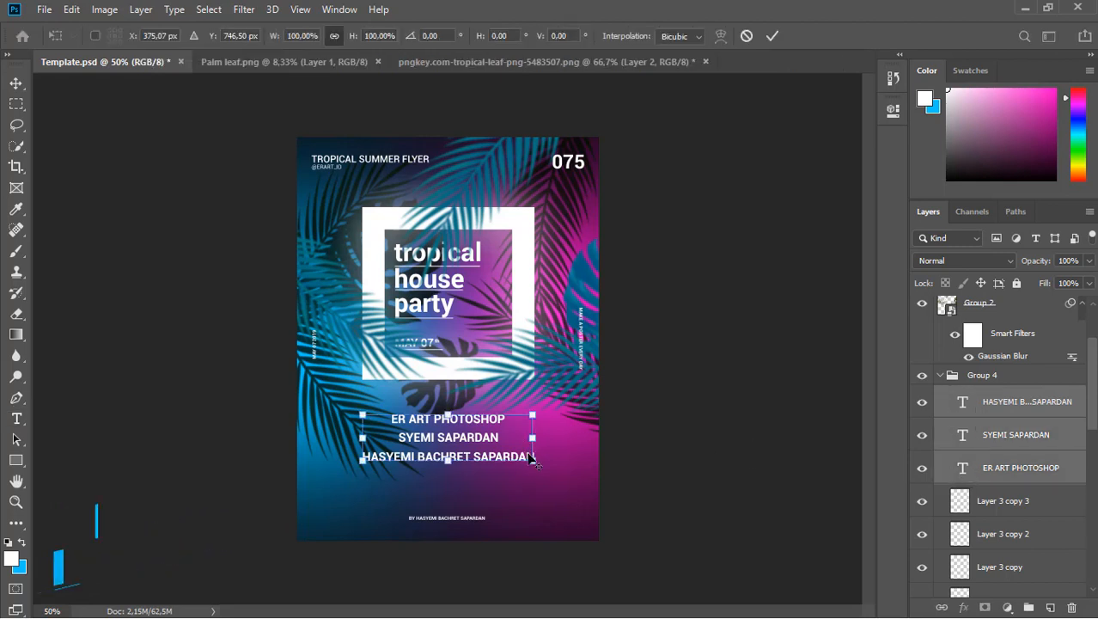
left_click_drag(534, 463, 526, 449)
left_click(16, 88)
left_click_drag(428, 440, 428, 422)
Add a 'FACEbook.com/' text line below the names and shrink it to about 72%.
left_click(16, 418)
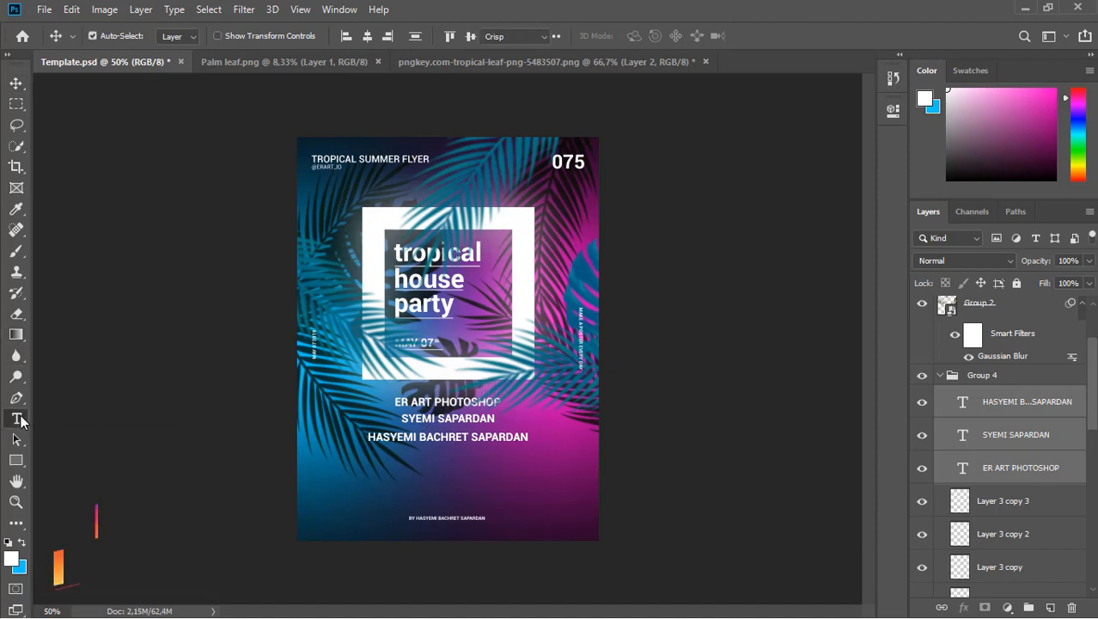
left_click(374, 484)
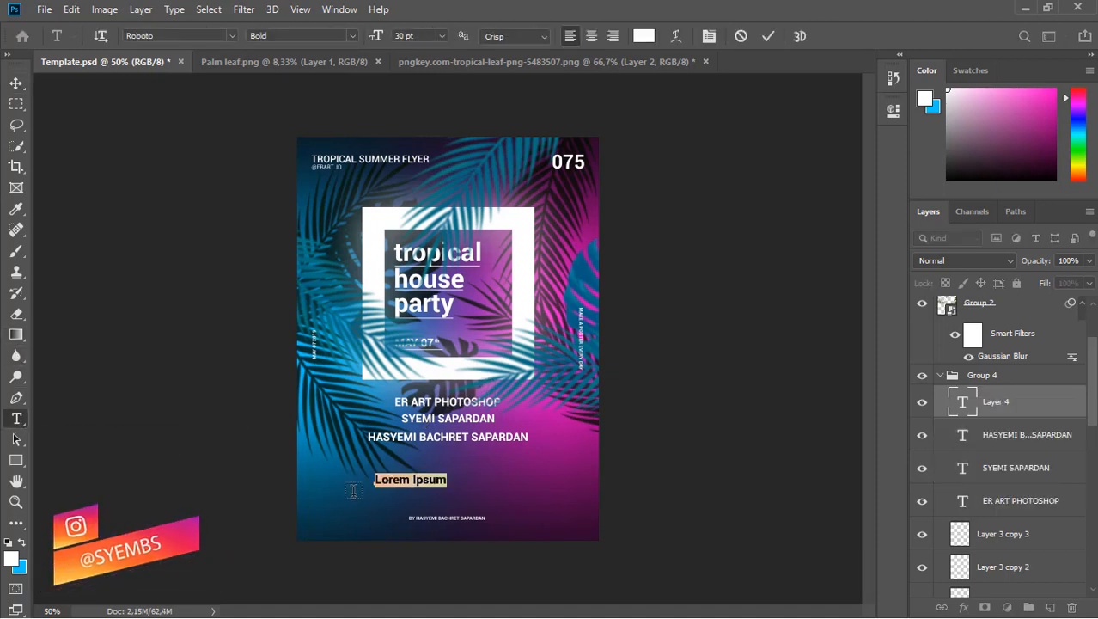
type("FACE")
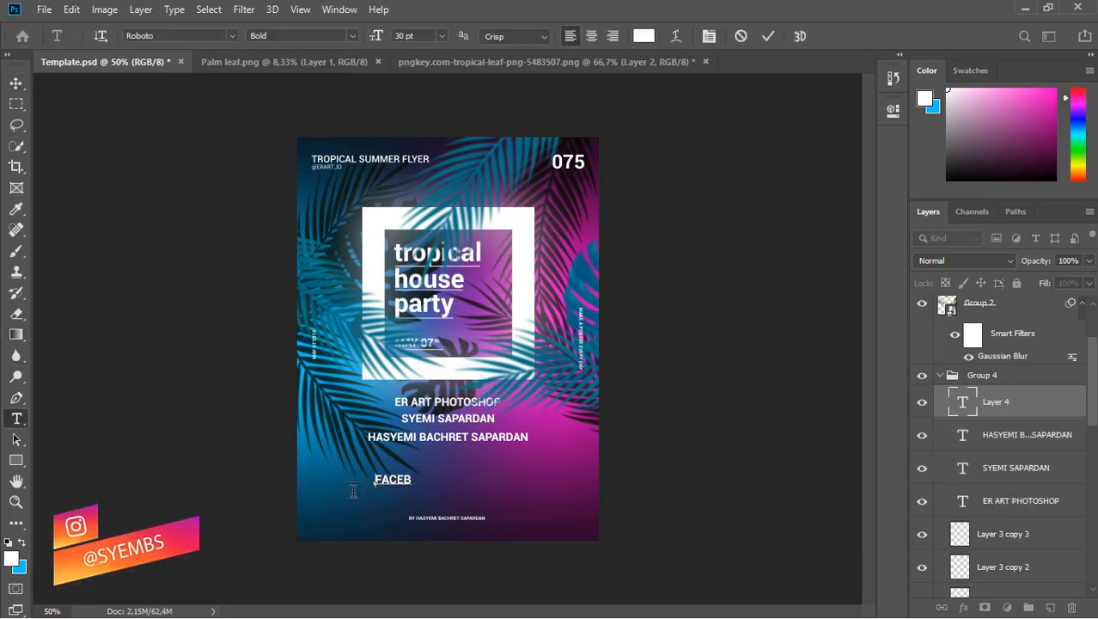
type("book.com/")
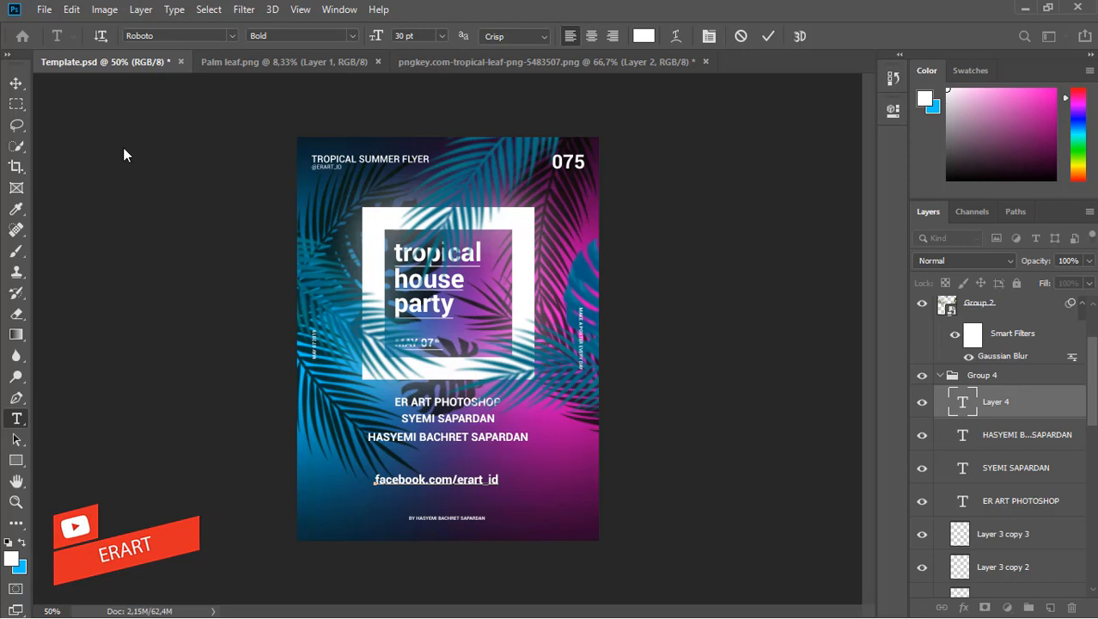
left_click(16, 83)
key("ctrl+t")
left_click_drag(500, 472, 428, 469)
key("Return")
Duplicate the facebook address to the right and edit the copy into the twitter link.
left_click_drag(431, 470, 554, 471)
key("t")
left_click(521, 471)
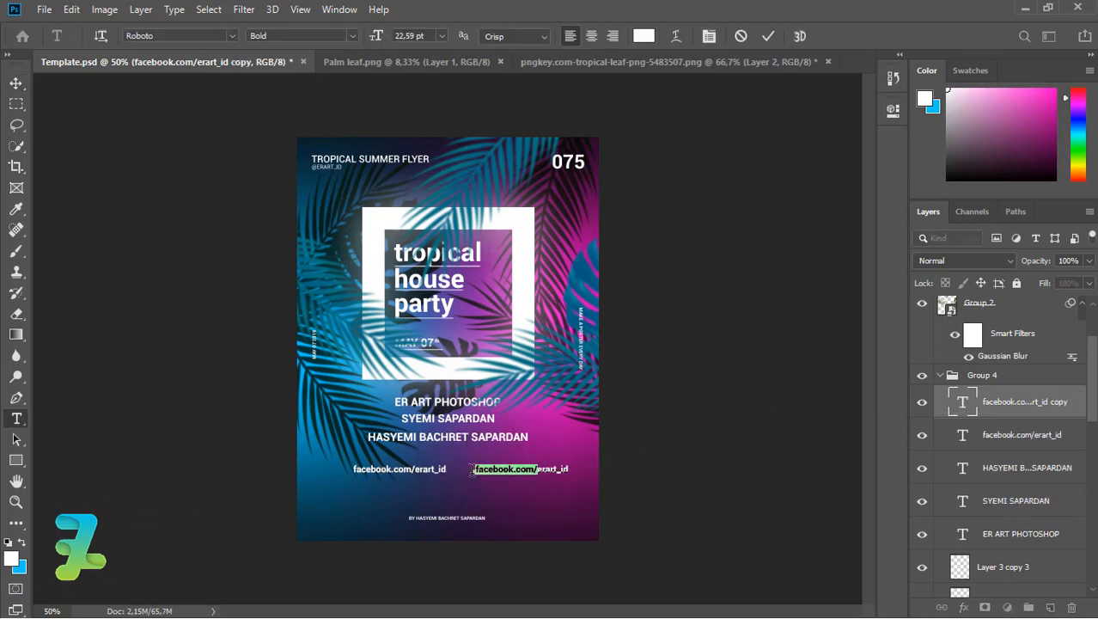
type("twitter")
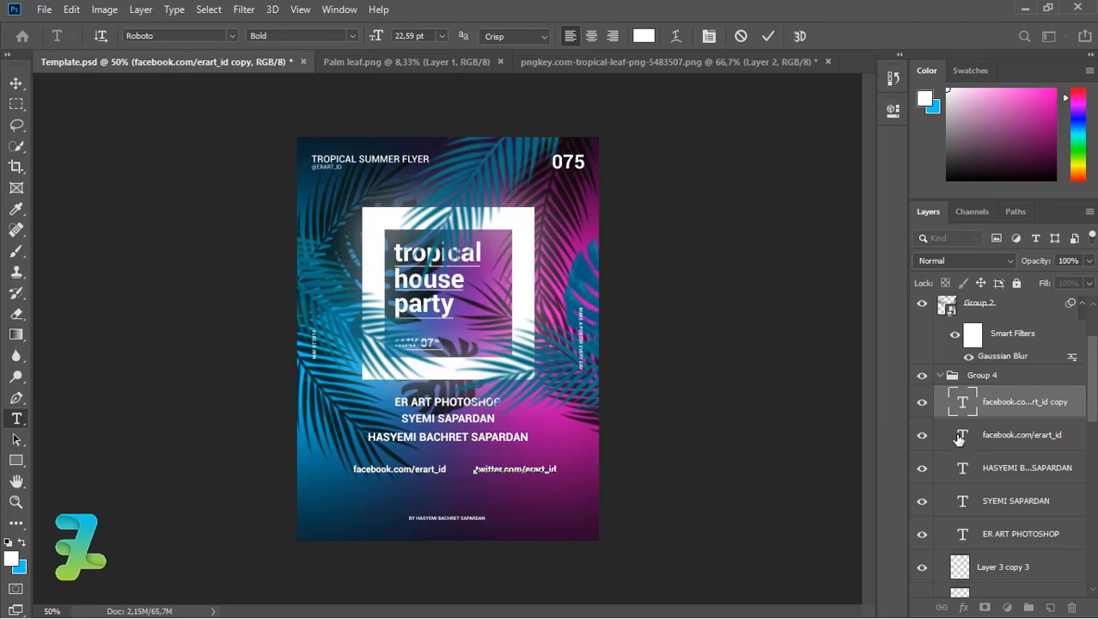
left_click(447, 468)
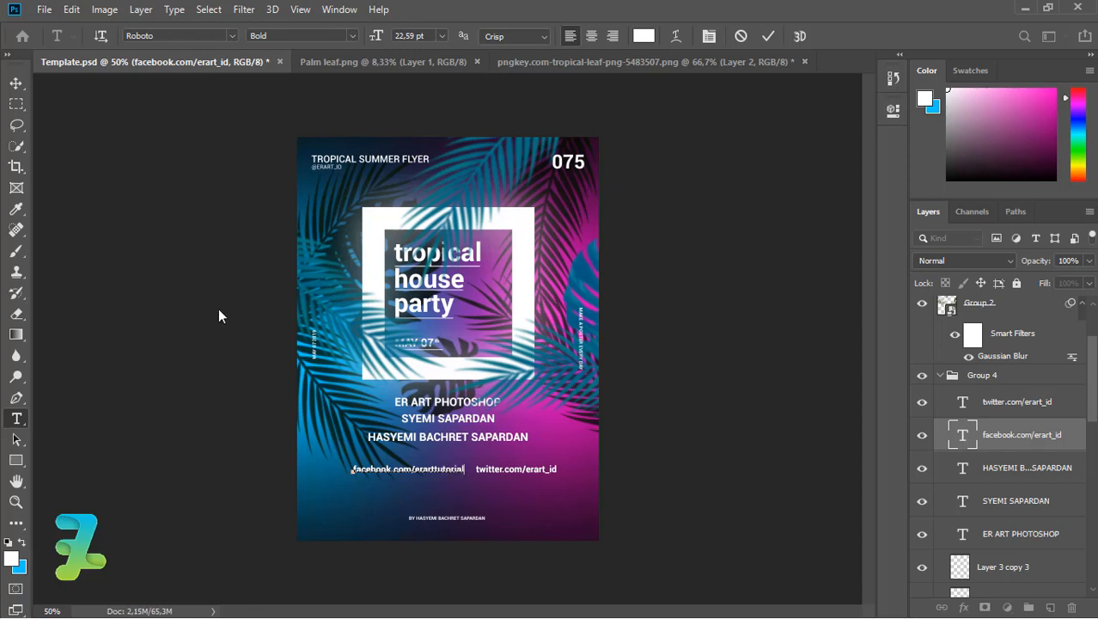
left_click(15, 83)
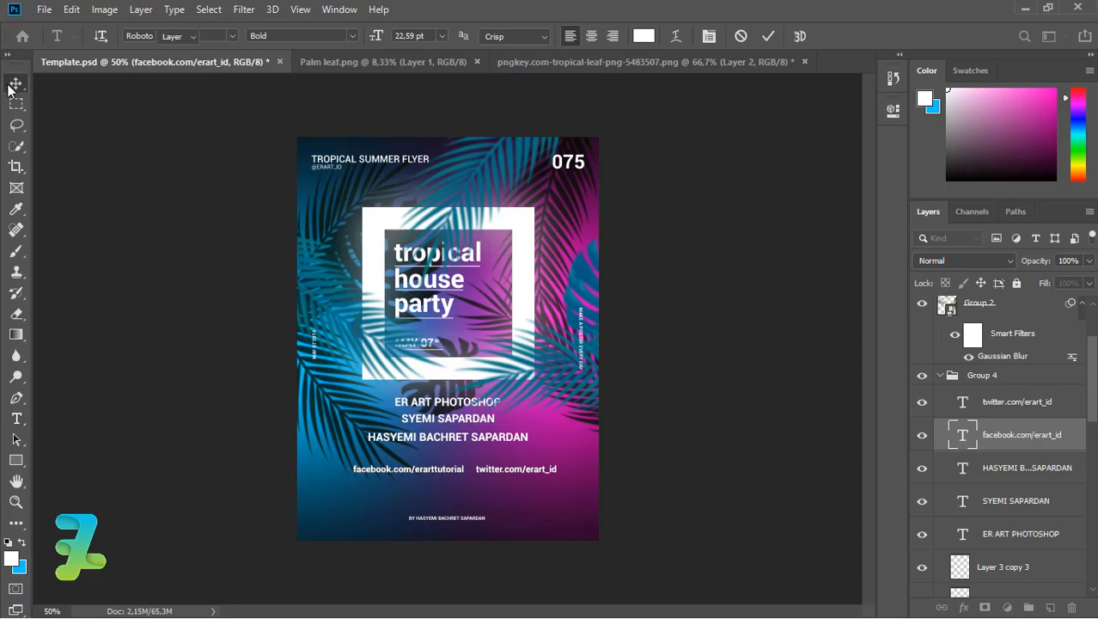
Set the facebook address to Medium weight and the twitter address to Thin.
double_click(960, 432)
left_click(334, 35)
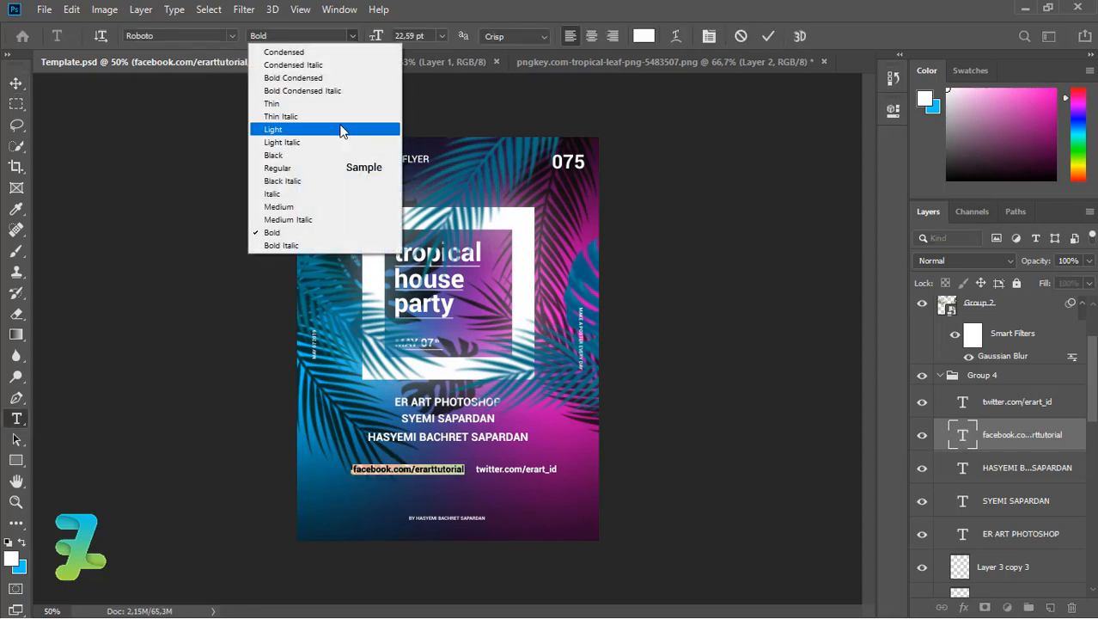
left_click(331, 209)
left_click(16, 83)
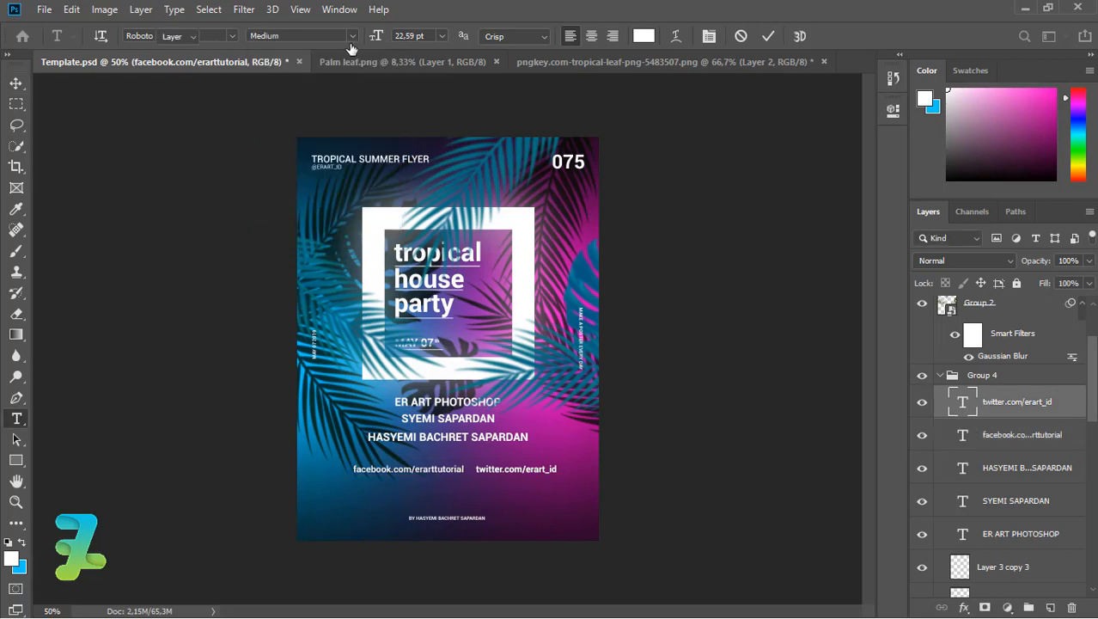
left_click(348, 36)
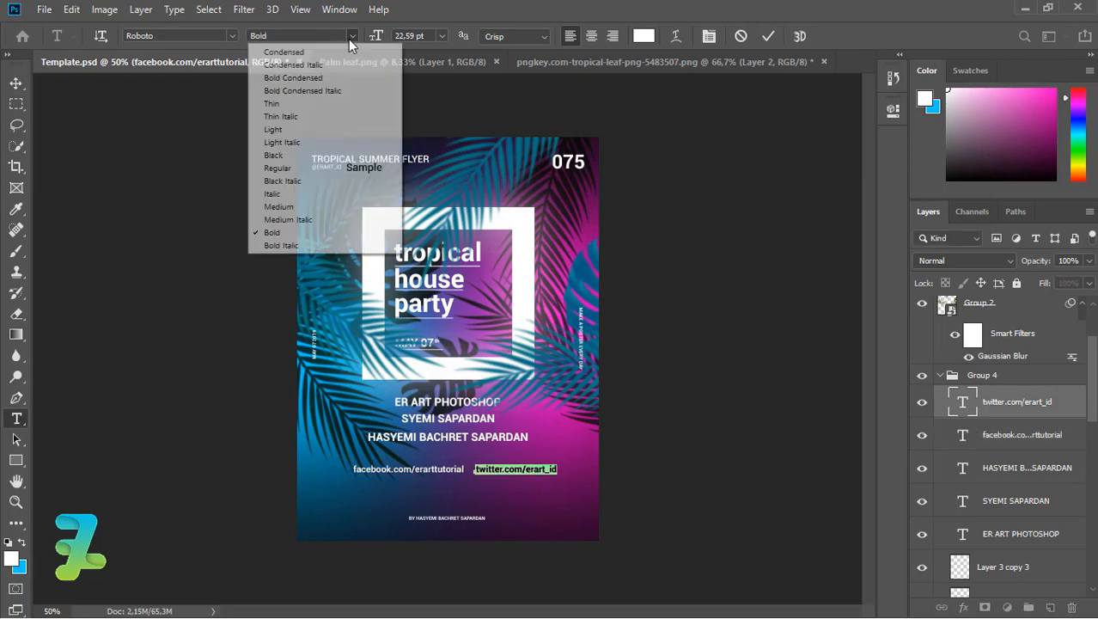
left_click(275, 104)
left_click(971, 432)
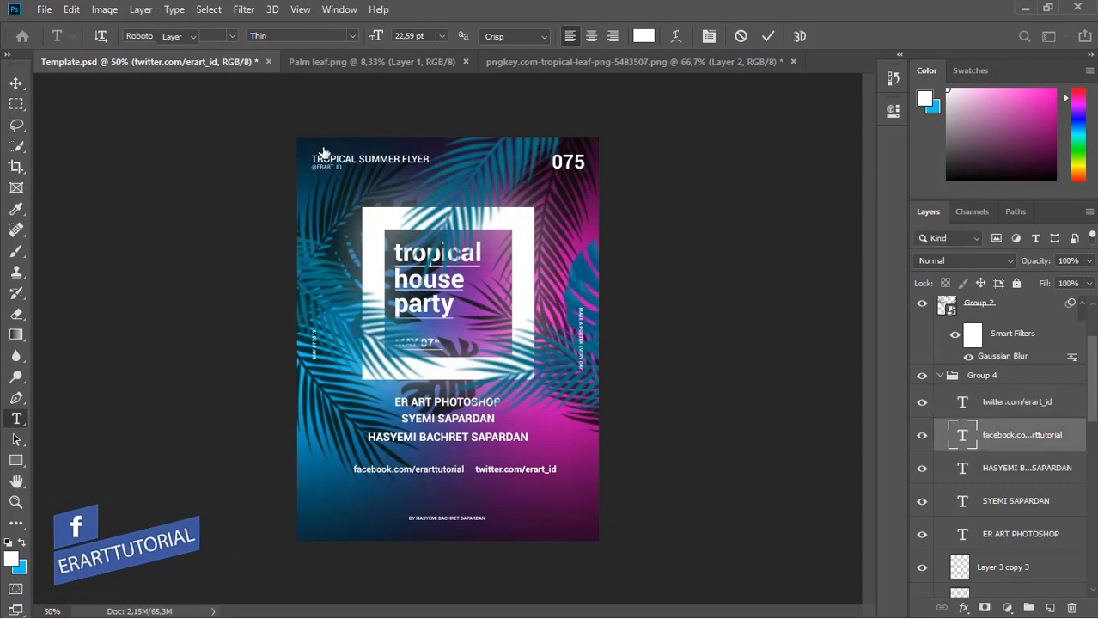
Change the facebook address to Roboto Light weight.
key("Return")
left_click(348, 36)
left_click(320, 129)
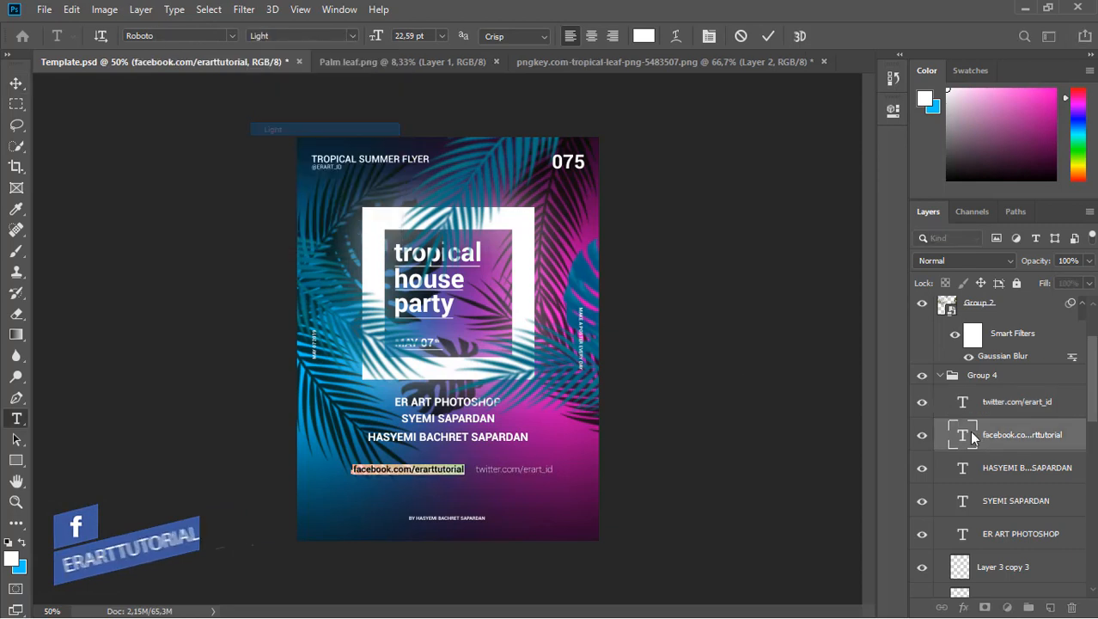
left_click(967, 467)
key("v")
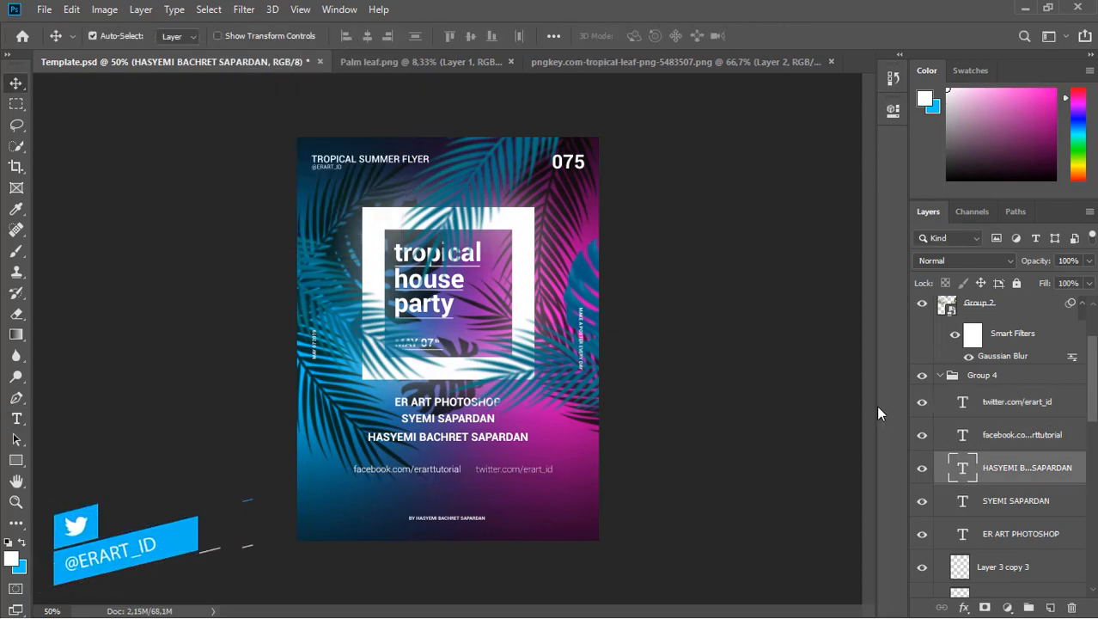
double_click(965, 433)
key("ctrl+Return")
Set the twitter.com/erart_id link text to Roboto Light.
left_click(964, 402)
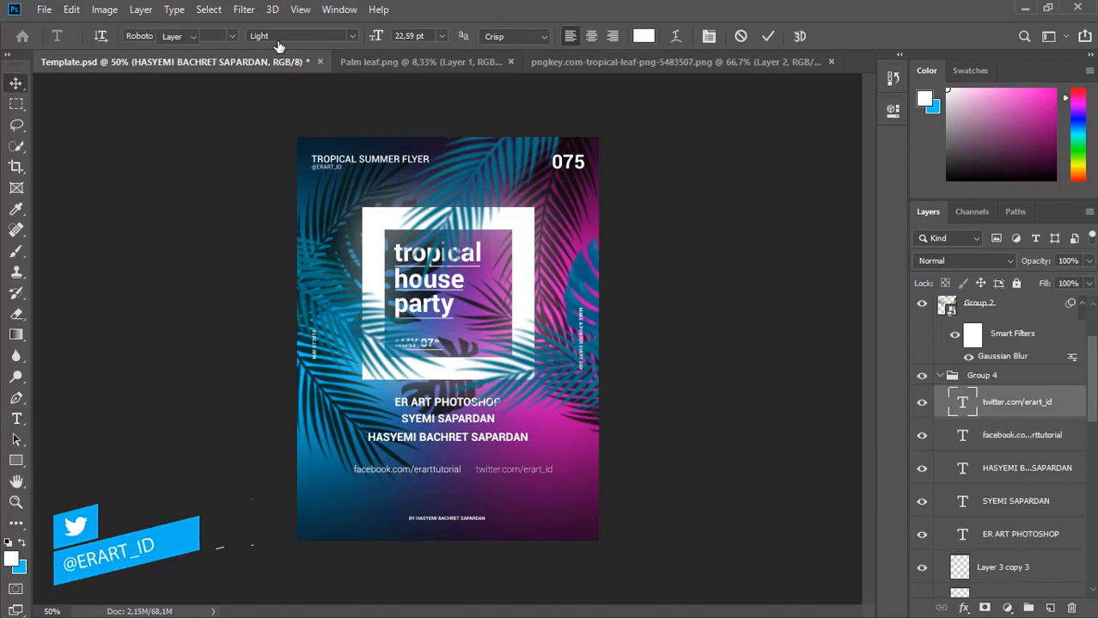
double_click(964, 402)
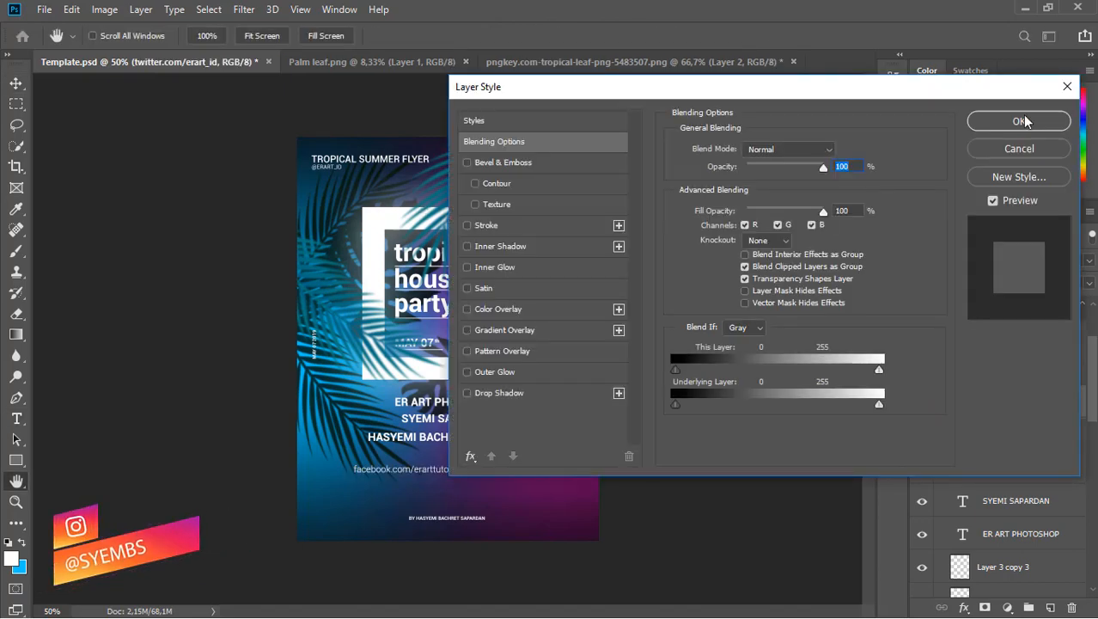
left_click(1019, 148)
double_click(962, 401)
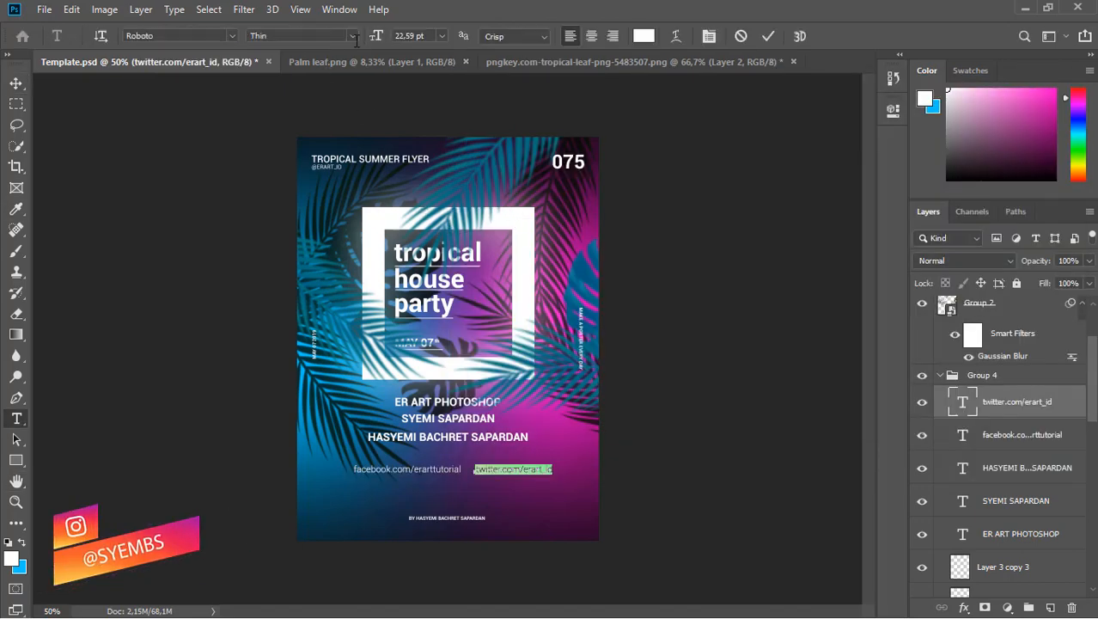
left_click(301, 35)
left_click(311, 131)
left_click(28, 88)
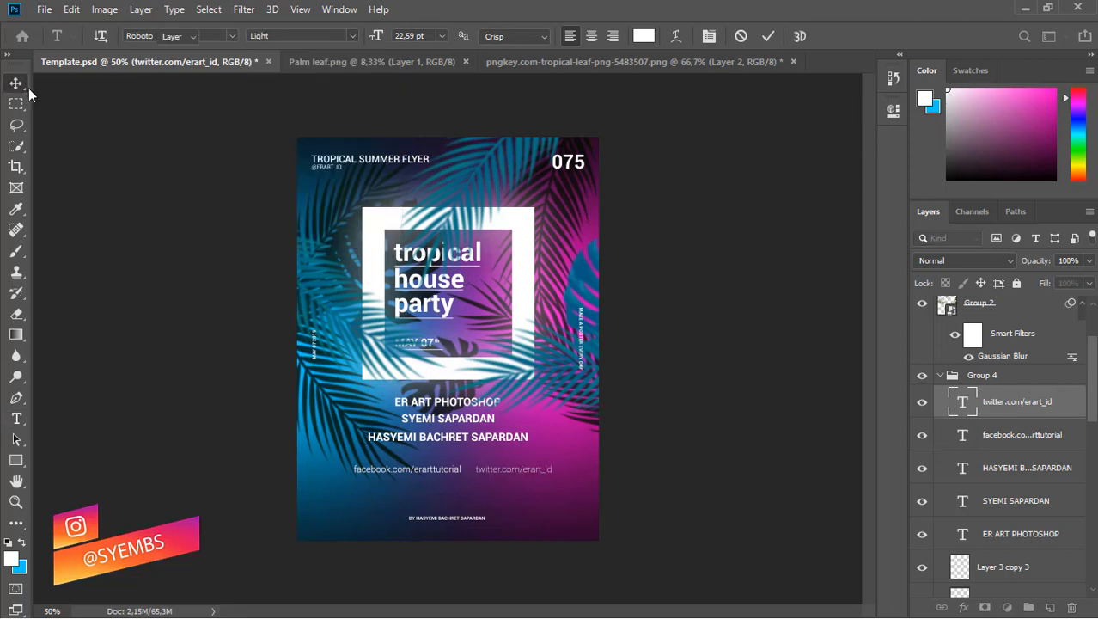
Load the All shapes library into the Custom Shape tool and choose the five-point star.
left_click(16, 459)
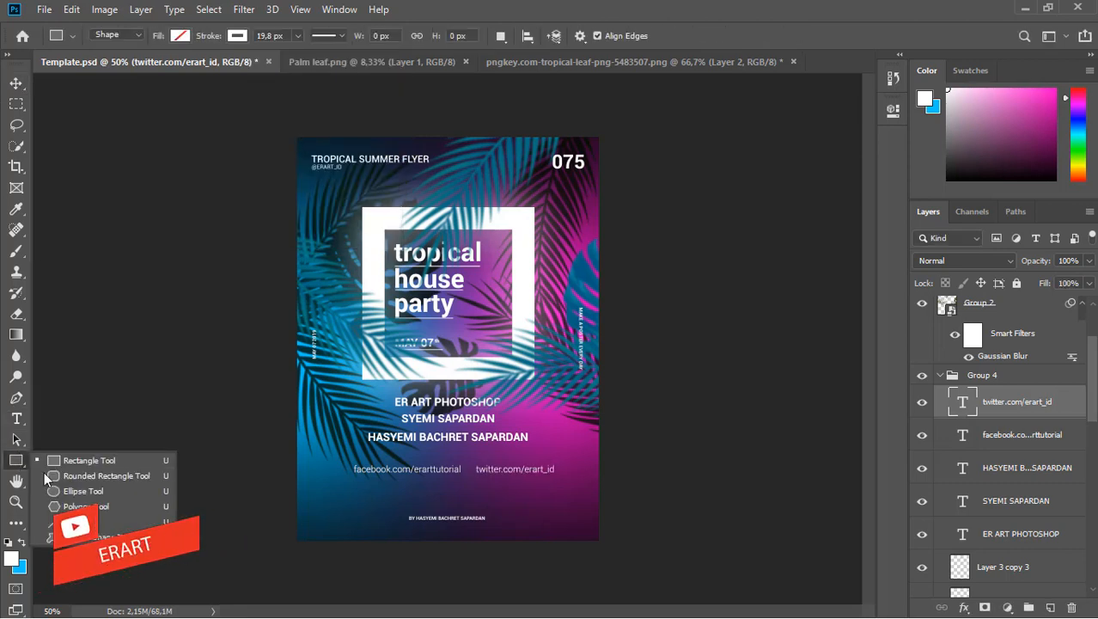
left_click(81, 537)
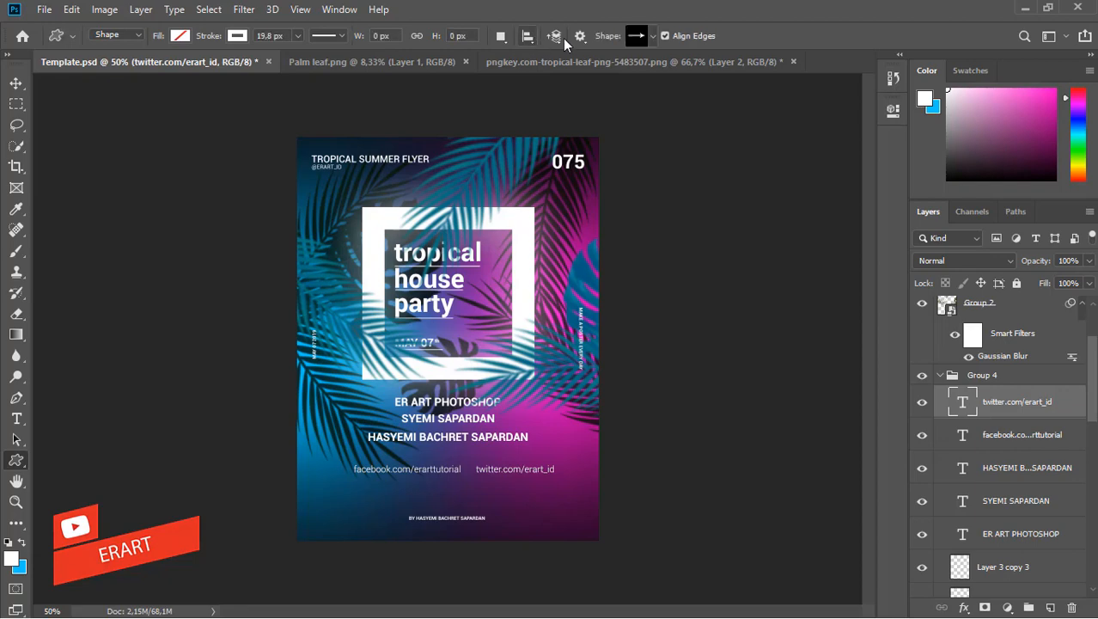
left_click(651, 35)
scroll(710, 129, "down", 2)
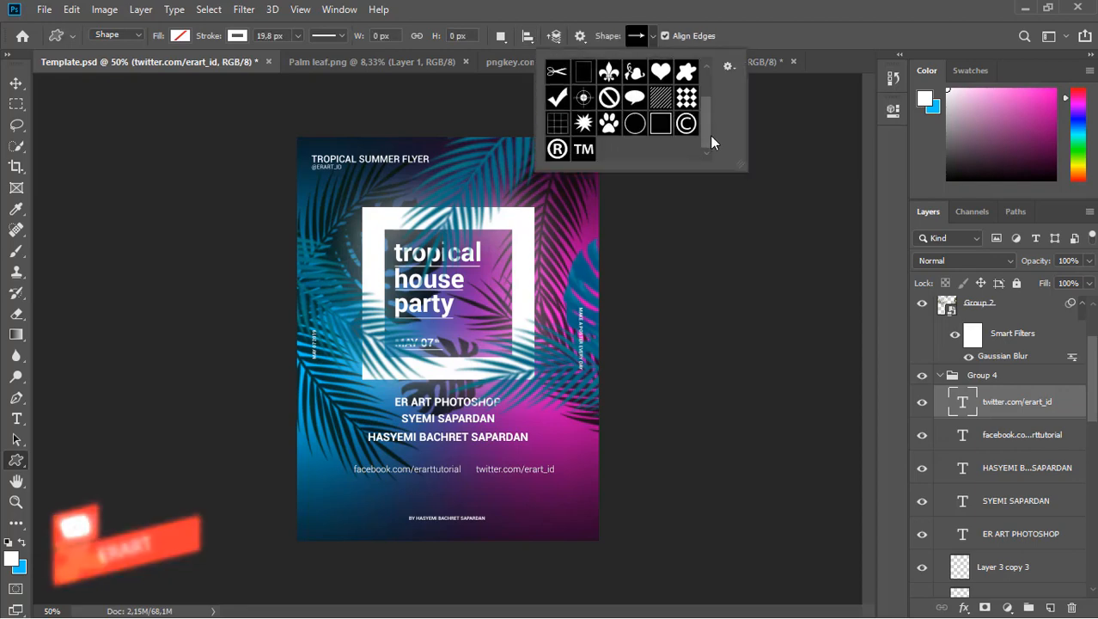
left_click(728, 66)
left_click(760, 311)
key("Return")
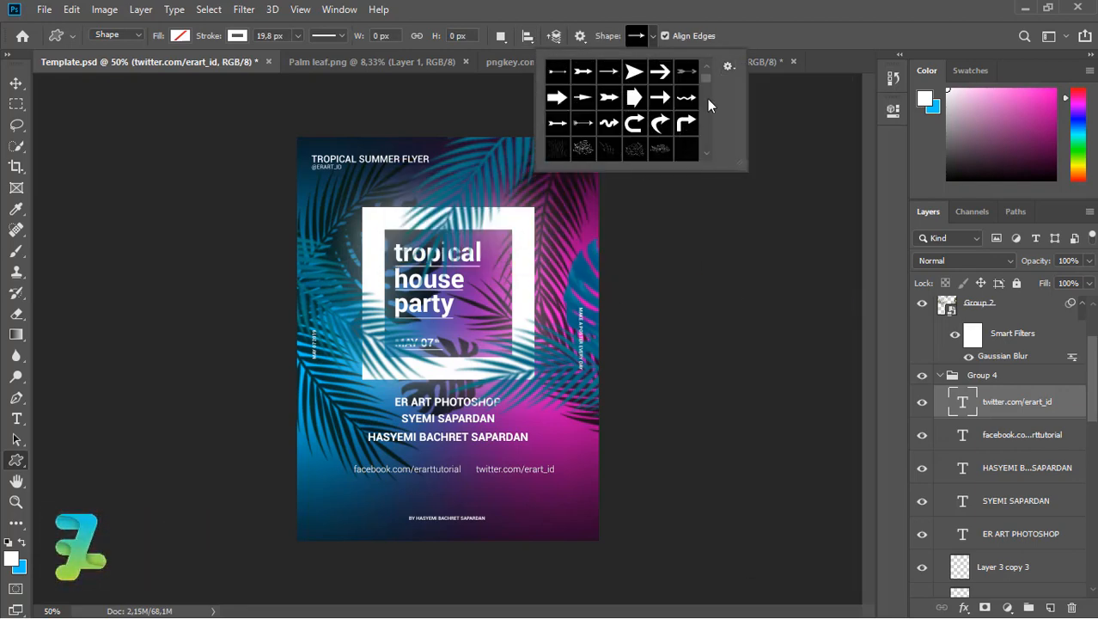
scroll(708, 94, "down", 5)
scroll(710, 105, "down", 8)
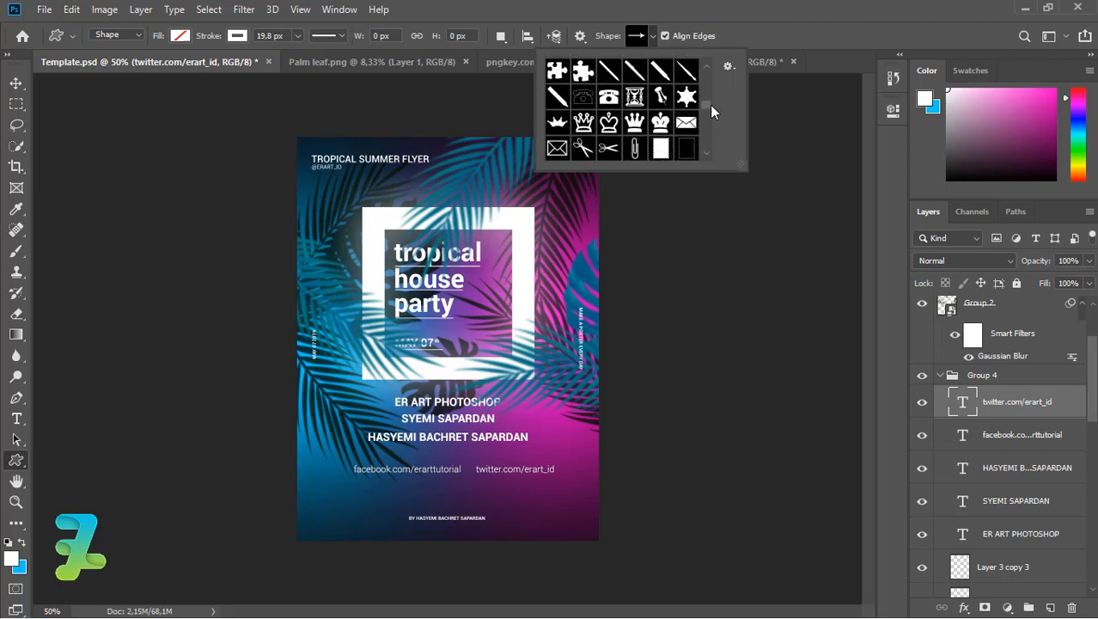
scroll(709, 111, "down", 5)
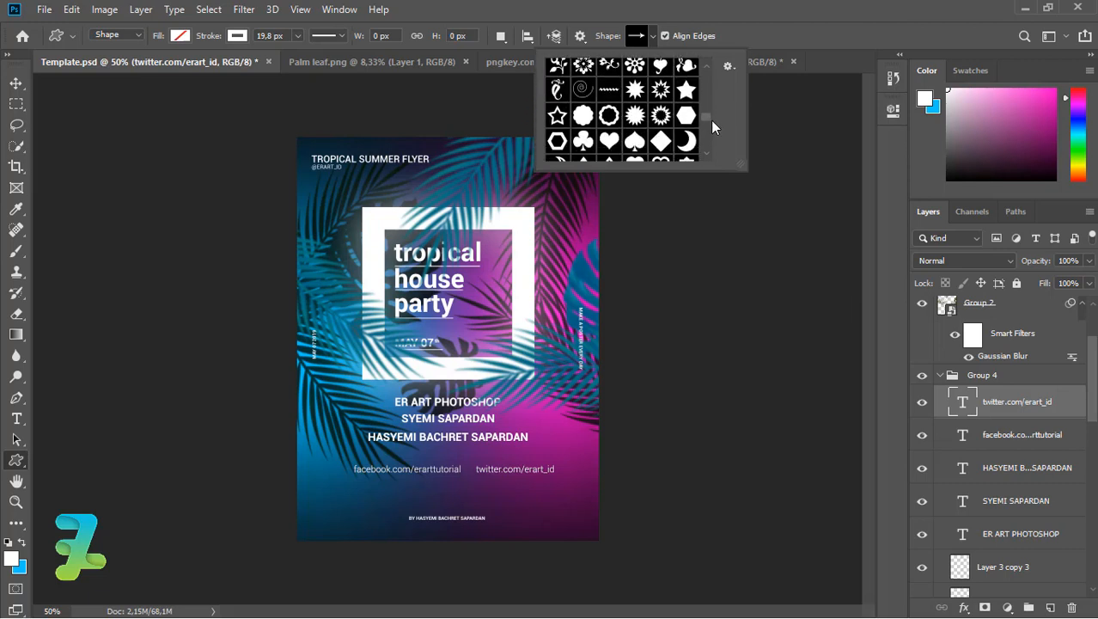
left_click(705, 154)
left_click(686, 70)
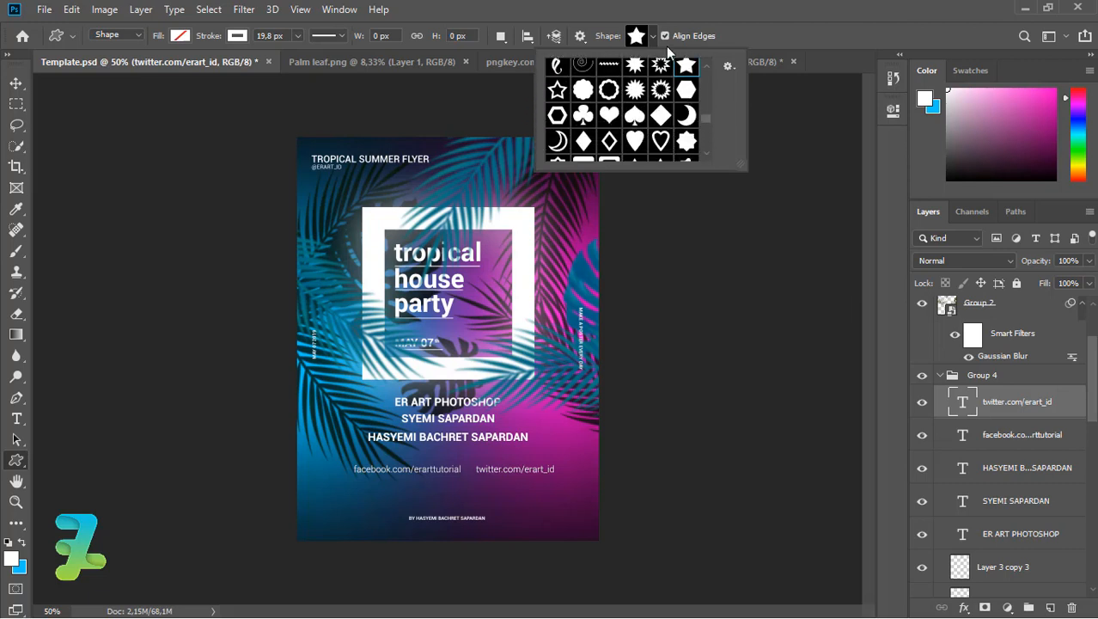
left_click(375, 430)
Draw a small star left of the facebook link and fill it white.
left_click_drag(343, 477, 334, 469)
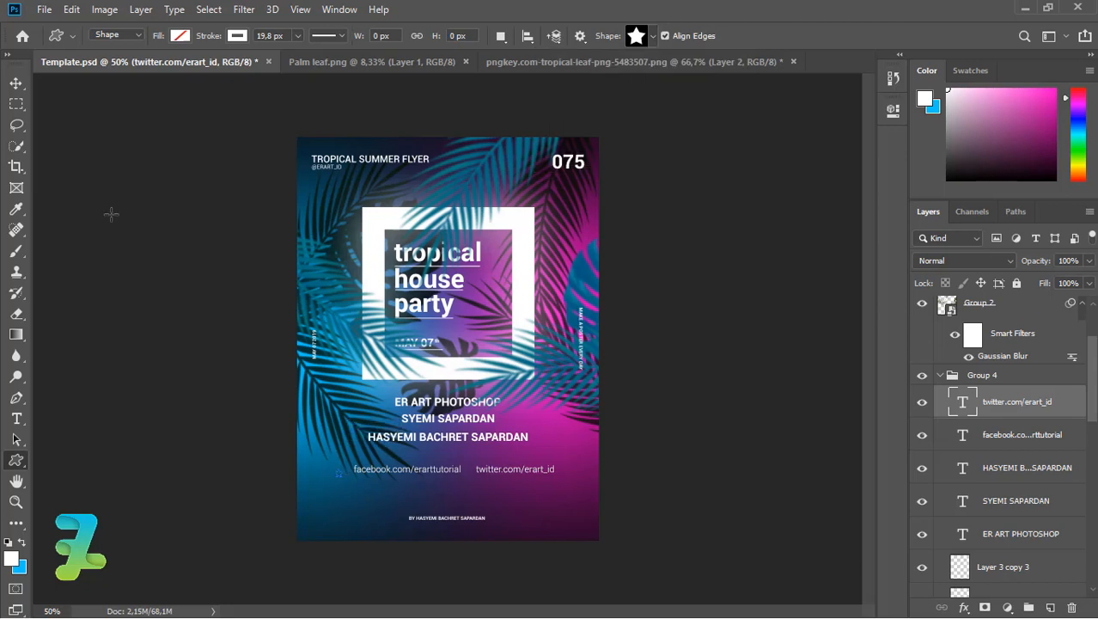
key("ctrl+plus")
key("ctrl+plus")
scroll(871, 398, "down", 3)
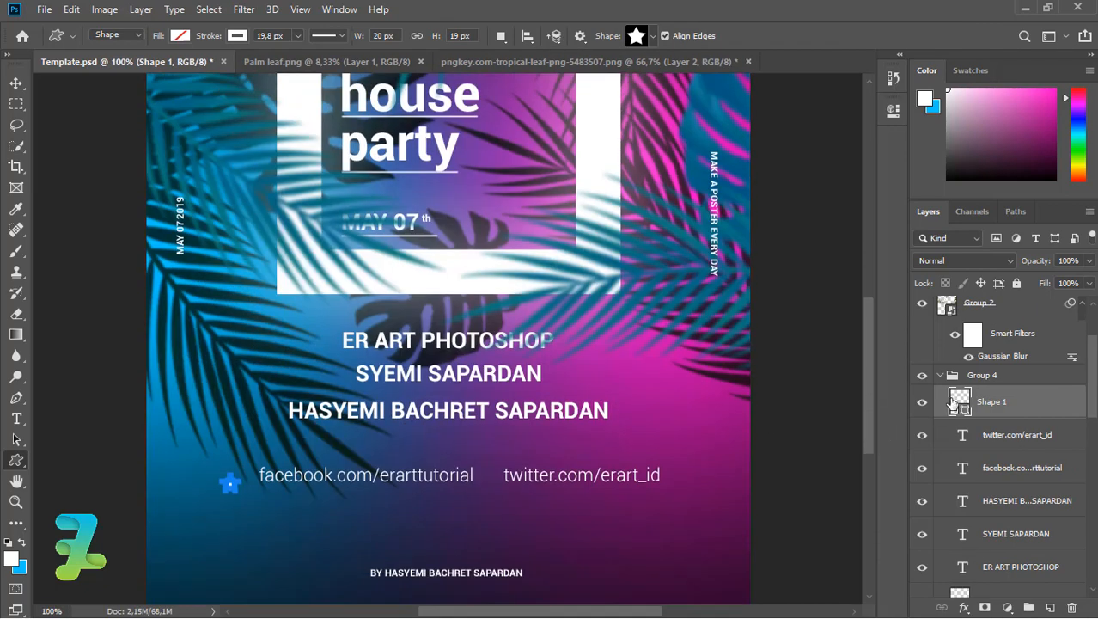
double_click(960, 401)
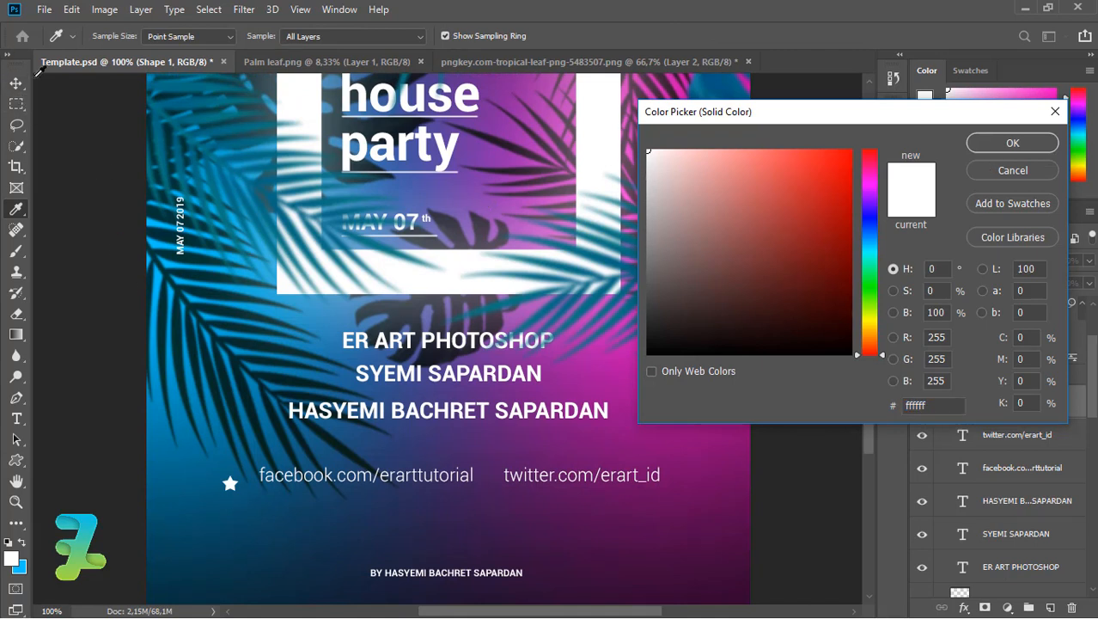
left_click(985, 141)
Copy the star before the twitter link, nudge the twitter text right, and add a new layer.
key("v")
left_click_drag(229, 483, 494, 481)
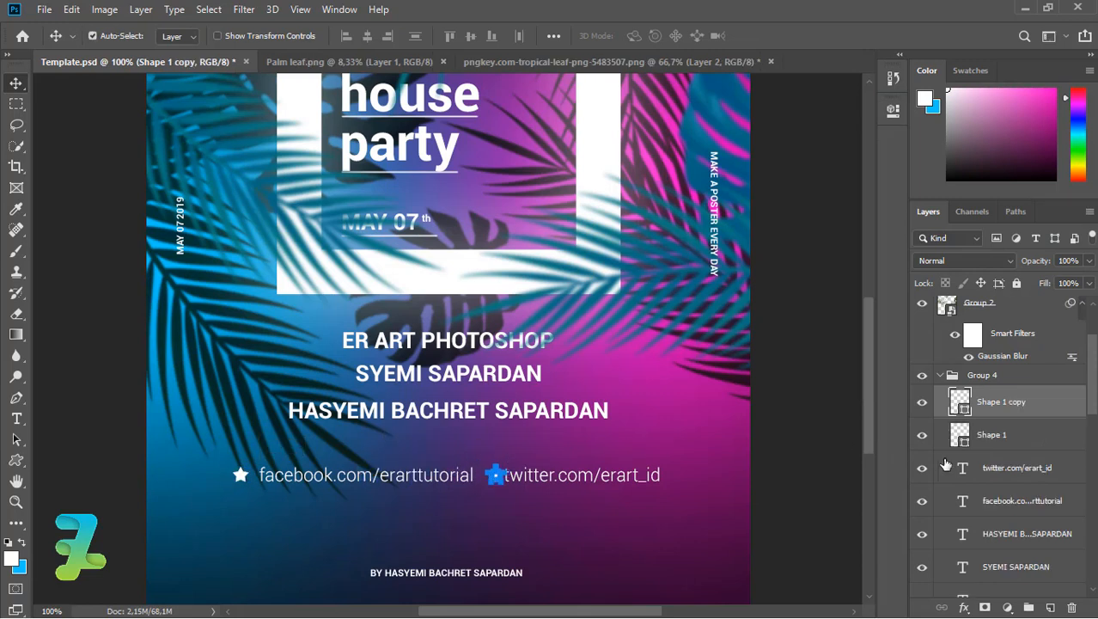
left_click(964, 471)
key("Right")
key("Right")
key("Right")
key("Right")
key("Right")
key("Right")
key("Right")
key("Right")
key("Right")
key("Right")
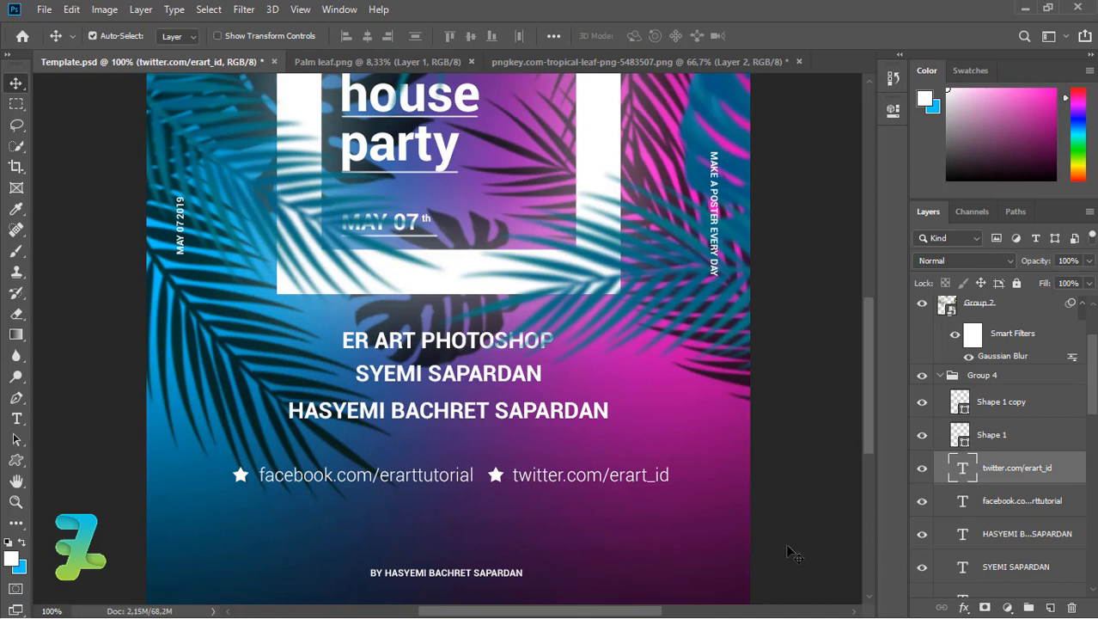
left_click(1066, 411)
left_click(1050, 607)
key("b")
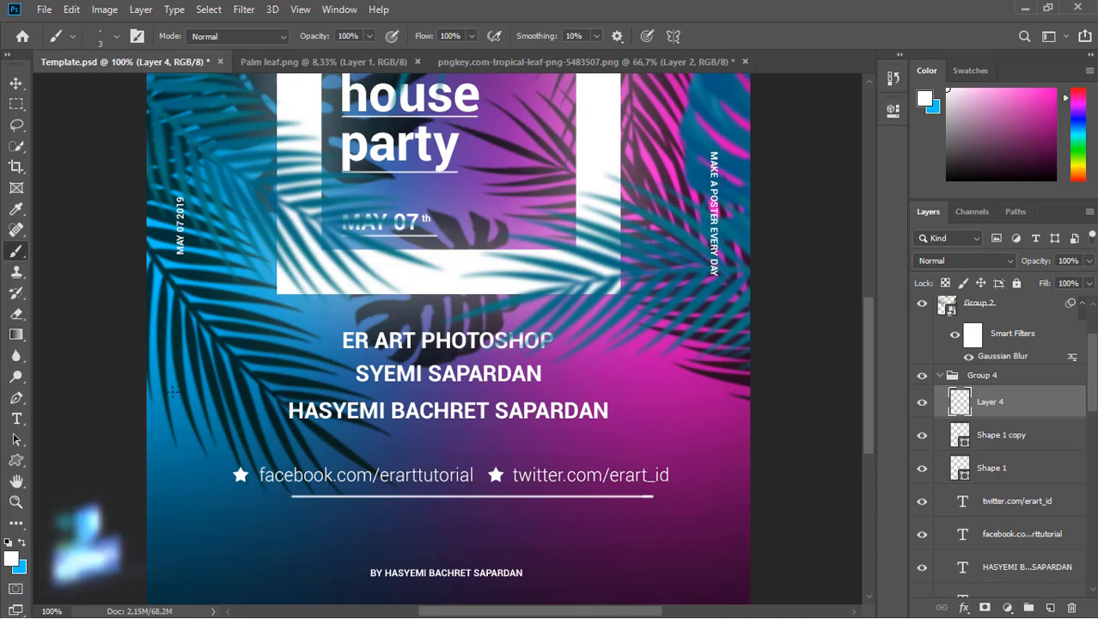
Paint a straight white line under the links and type 'DOR OPEN AT 5 PM - SPECIAL PERFORMANCE - F...' below it.
left_click(238, 491)
left_click(671, 491, "shift")
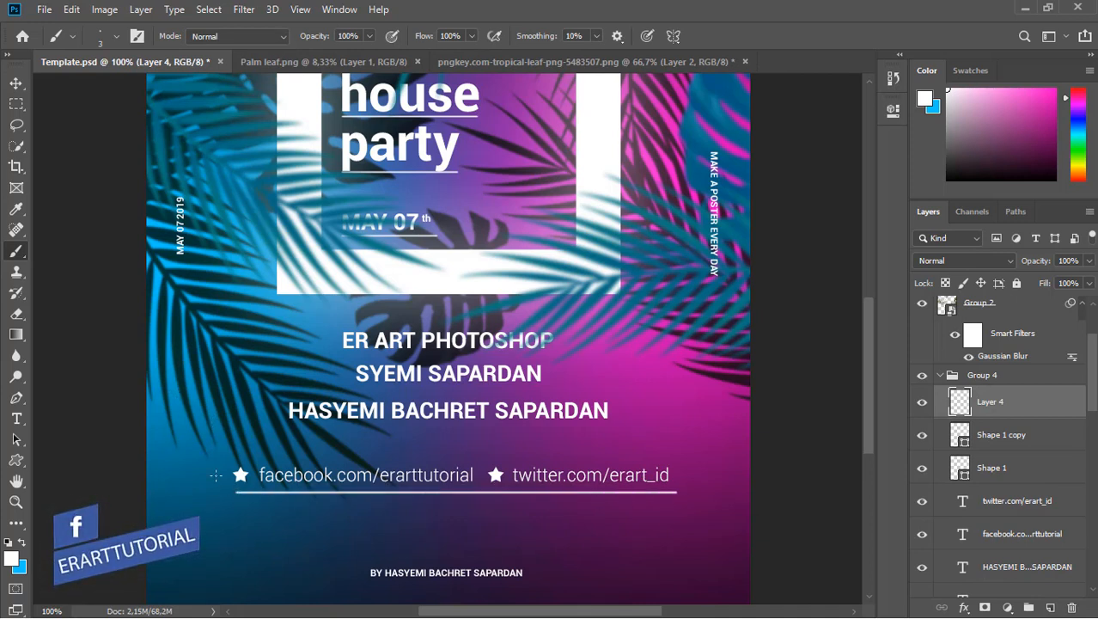
key("t")
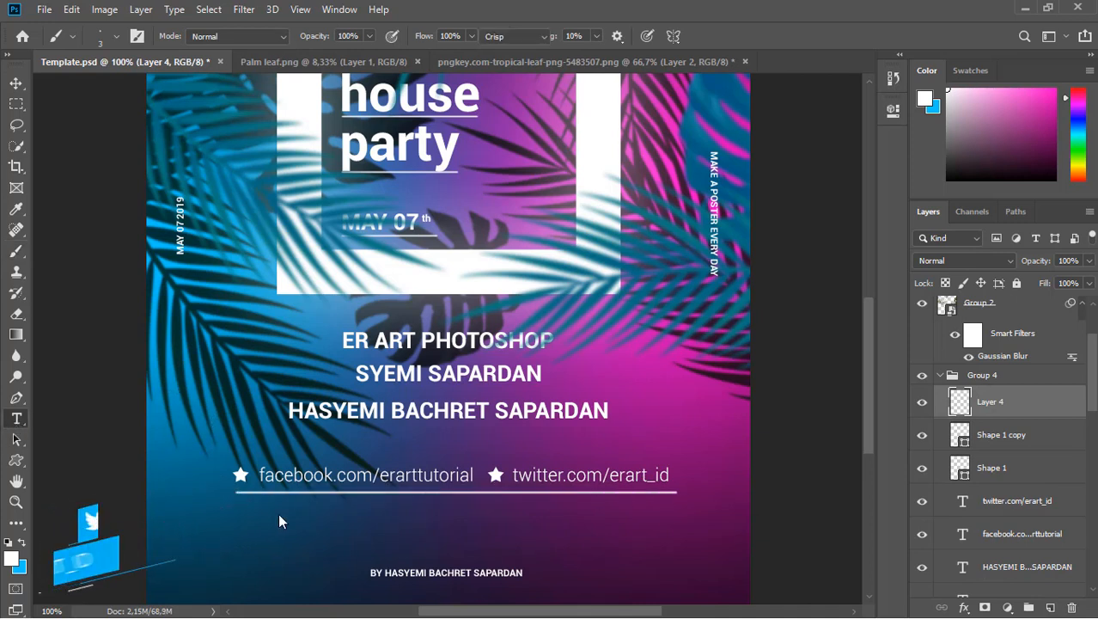
left_click(225, 538)
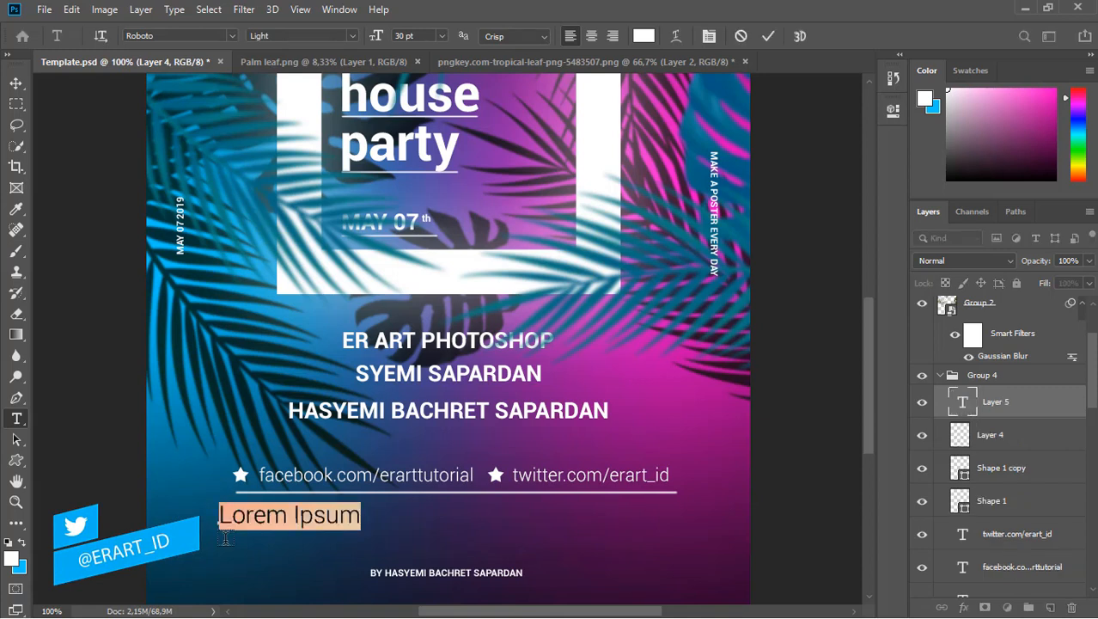
type("door op")
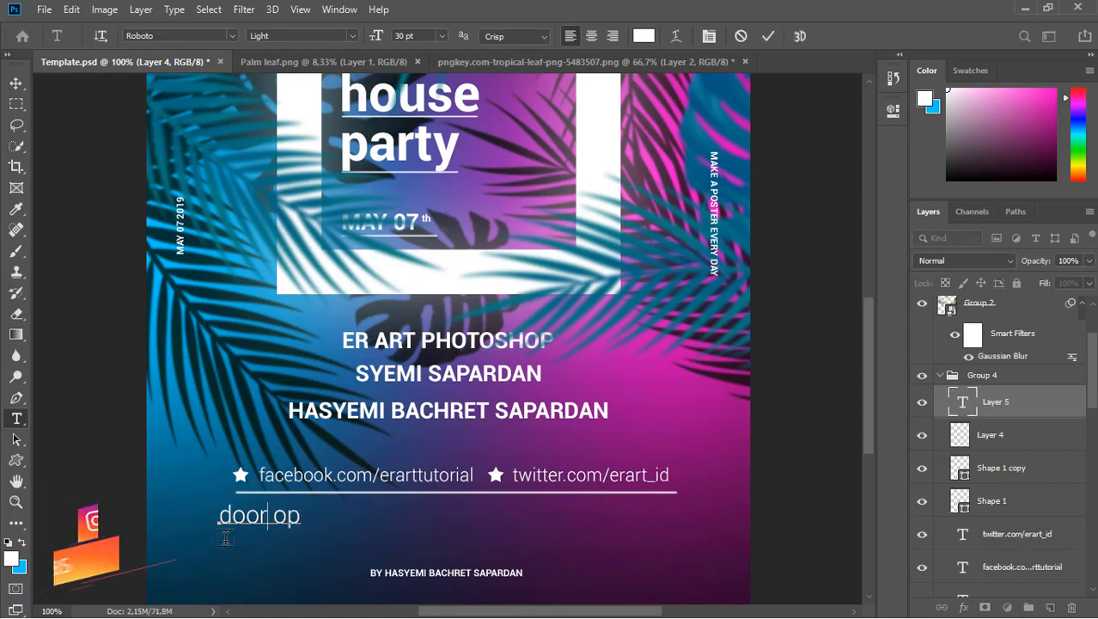
key("ctrl+a")
type("DOR OPEN AT")
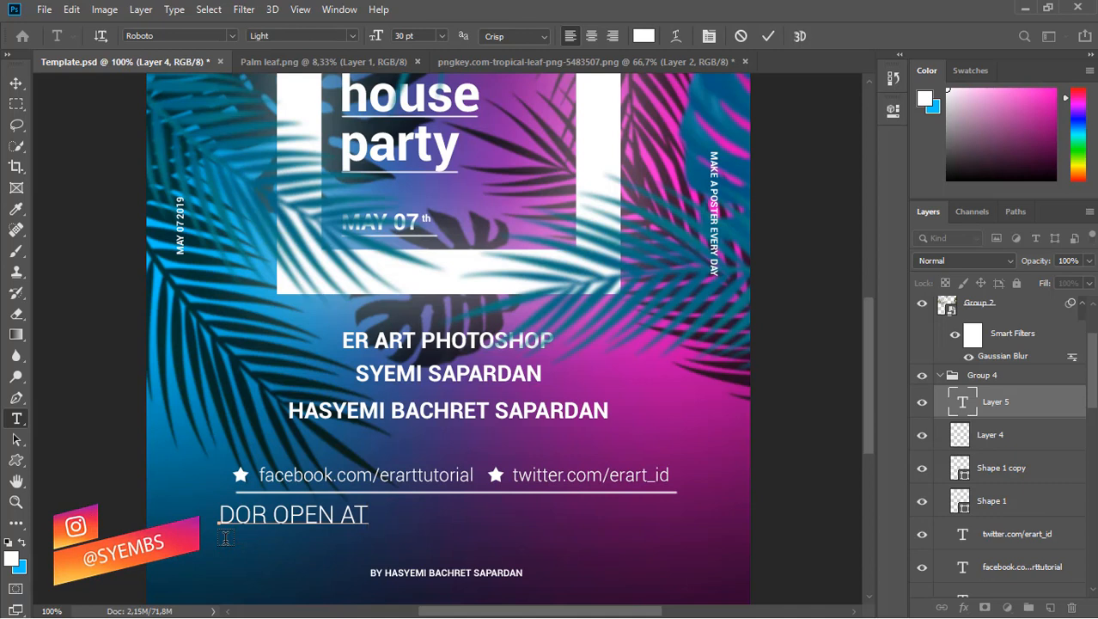
type(" 5 PM - SPECIAL PERFORMAN")
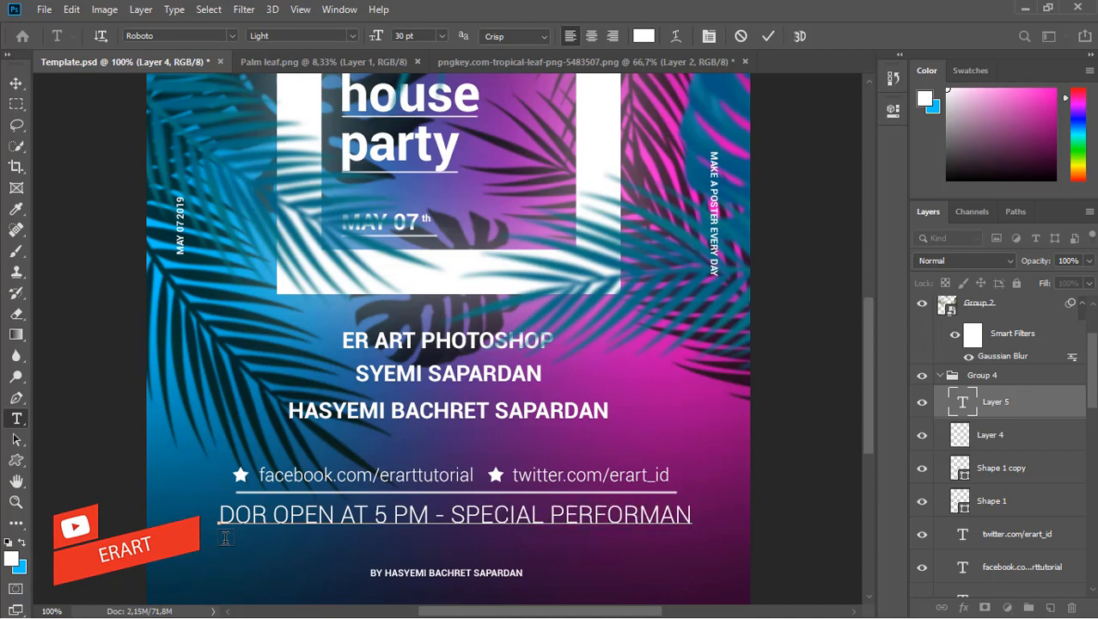
type("CE - F")
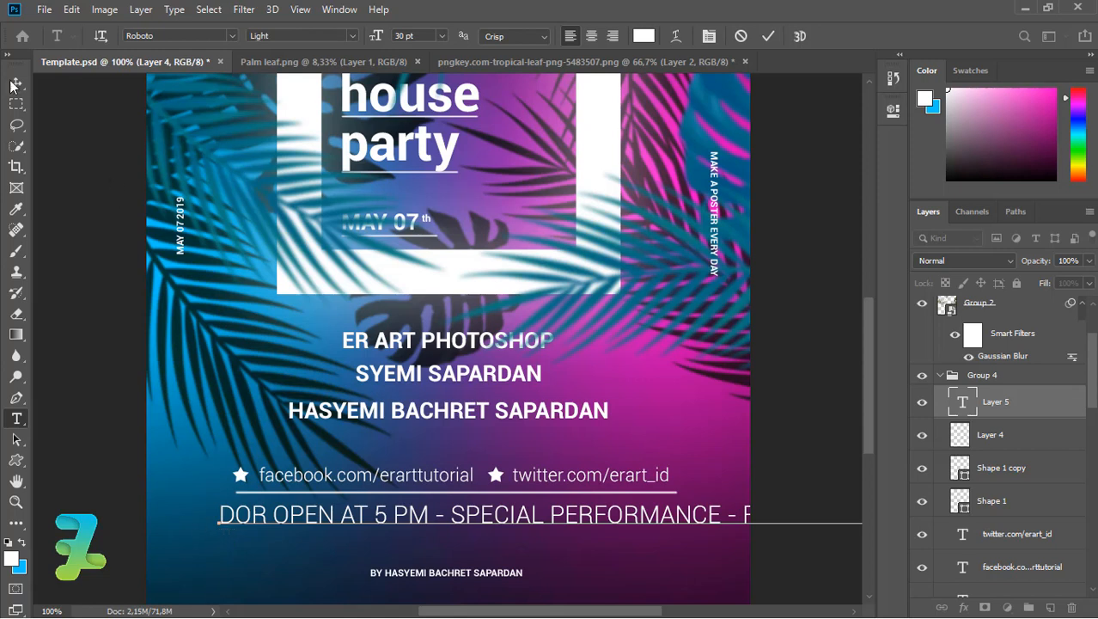
Set the info text leading to Auto and add 'MAIN' to the contact line.
key("ctrl+a")
key("ctrl+t")
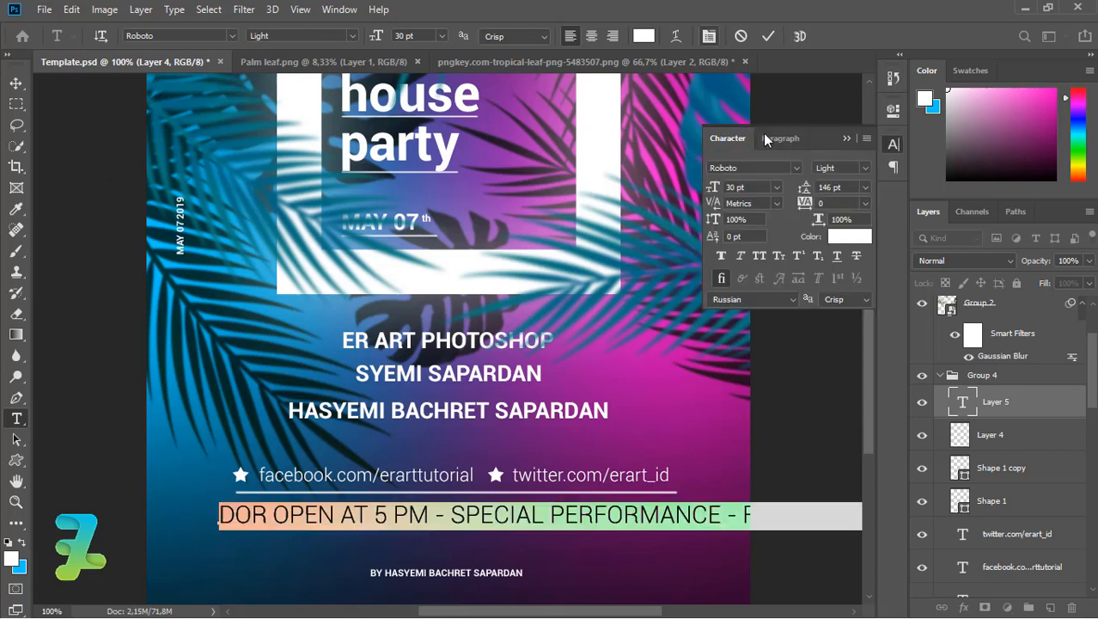
left_click(863, 189)
left_click(846, 204)
left_click(326, 543)
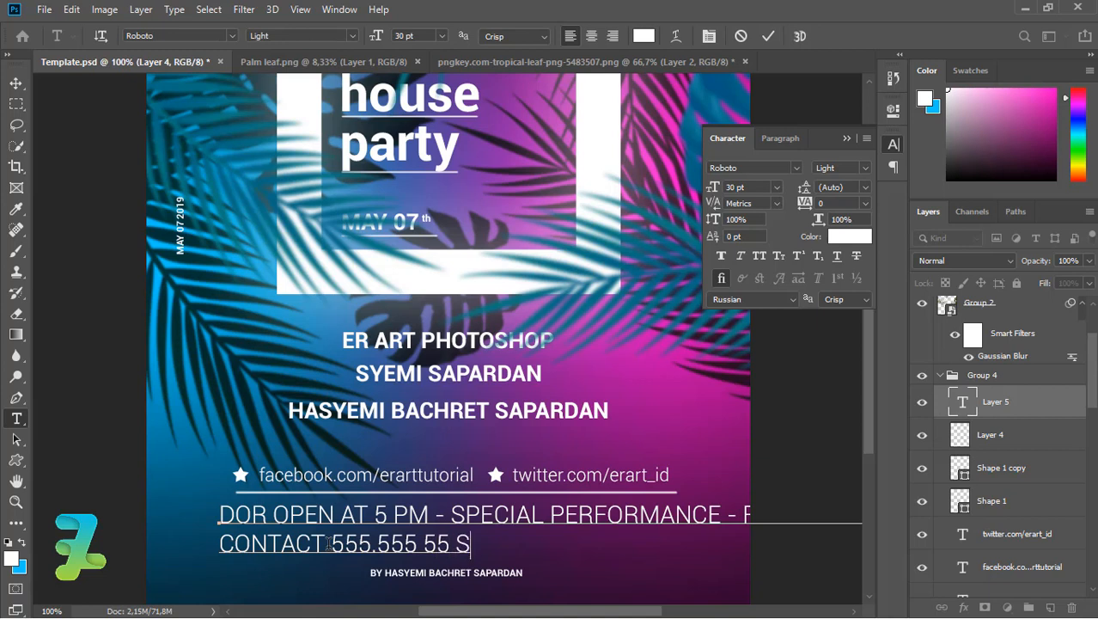
type("MAIN ROAD, NEW Y")
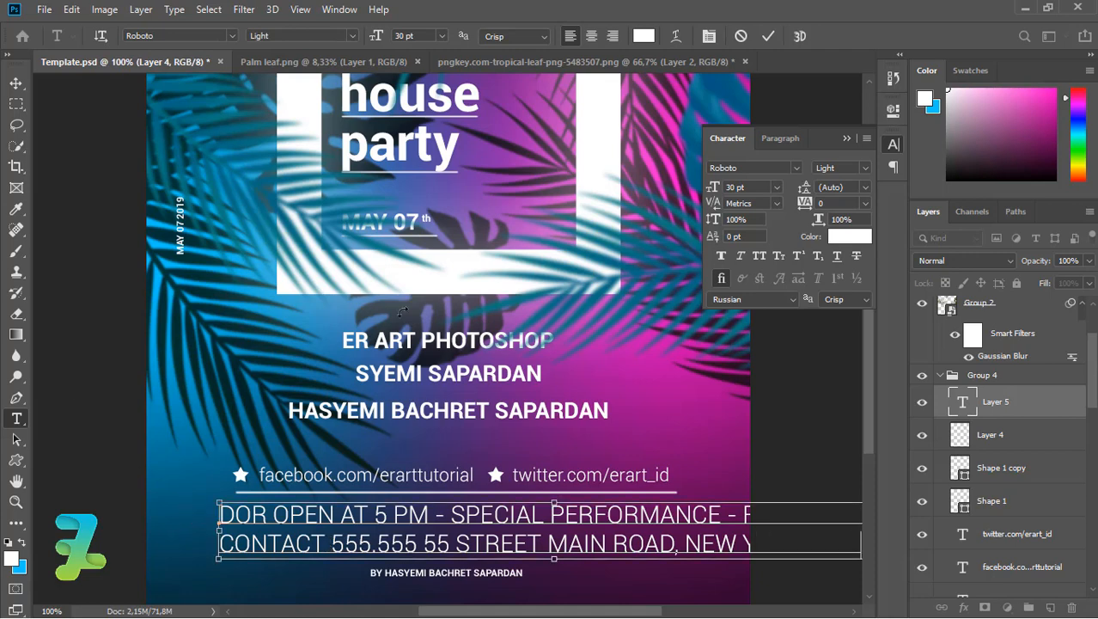
Centre-align the info text, scale it down to fit, and centre it horizontally on the flyer.
key("ctrl+a")
left_click(591, 36)
left_click(16, 82)
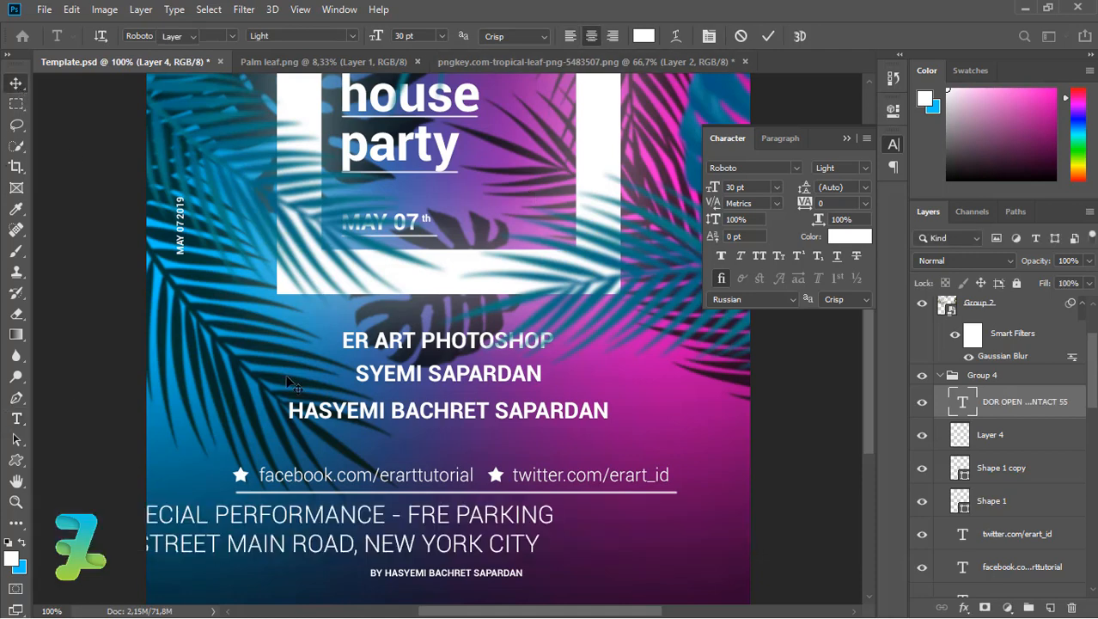
key("ctrl+t")
key("ctrl+minus")
key("ctrl+minus")
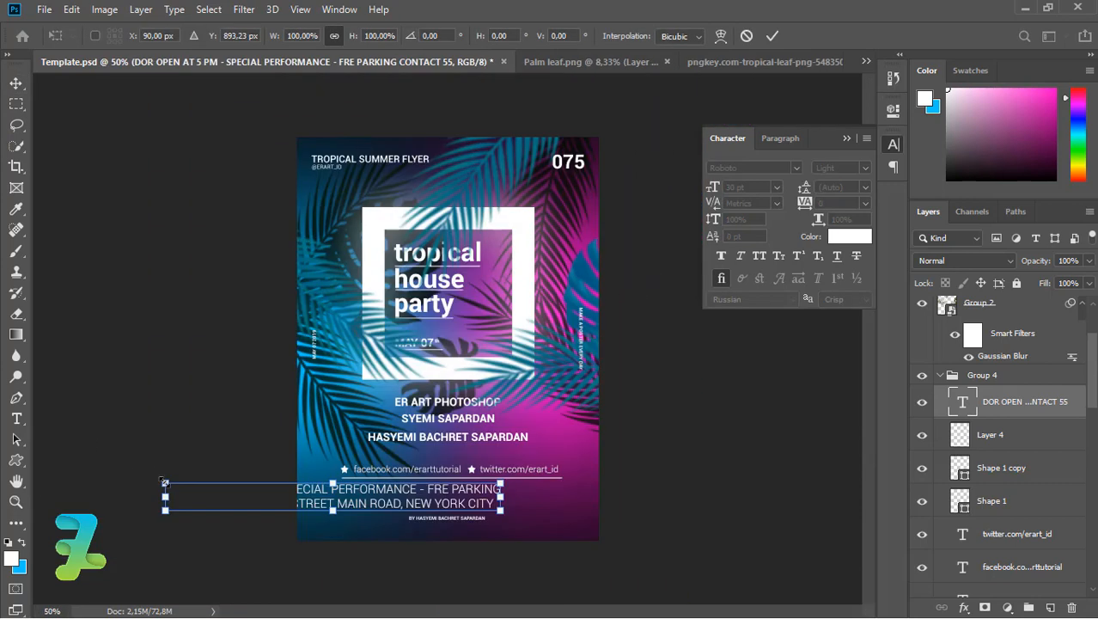
left_click_drag(164, 483, 249, 502)
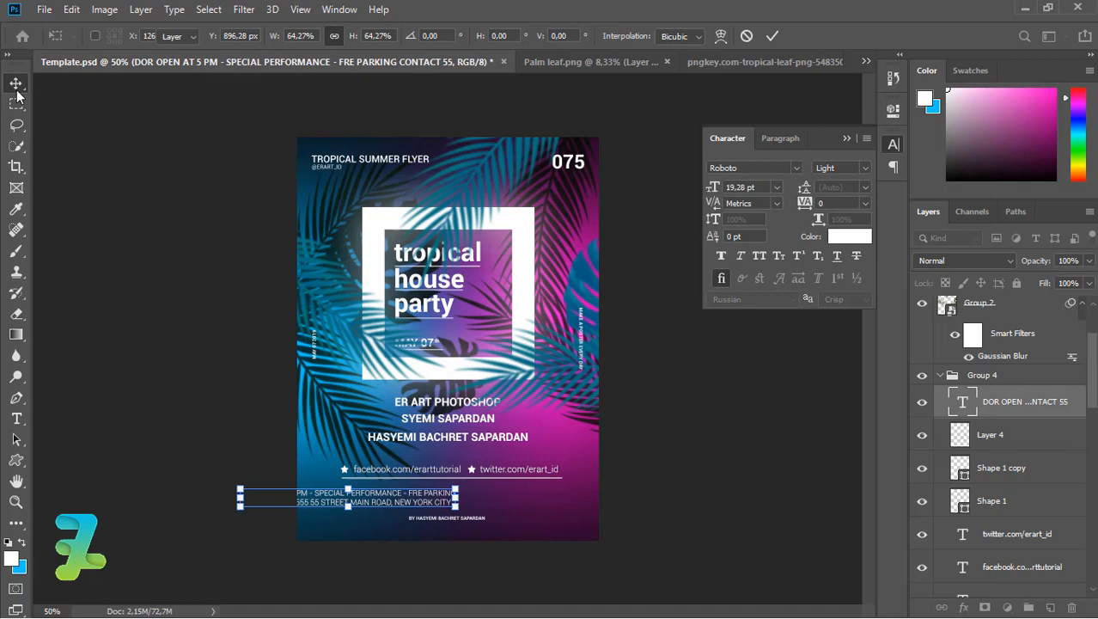
key("Return")
key("ctrl+a")
left_click(367, 36)
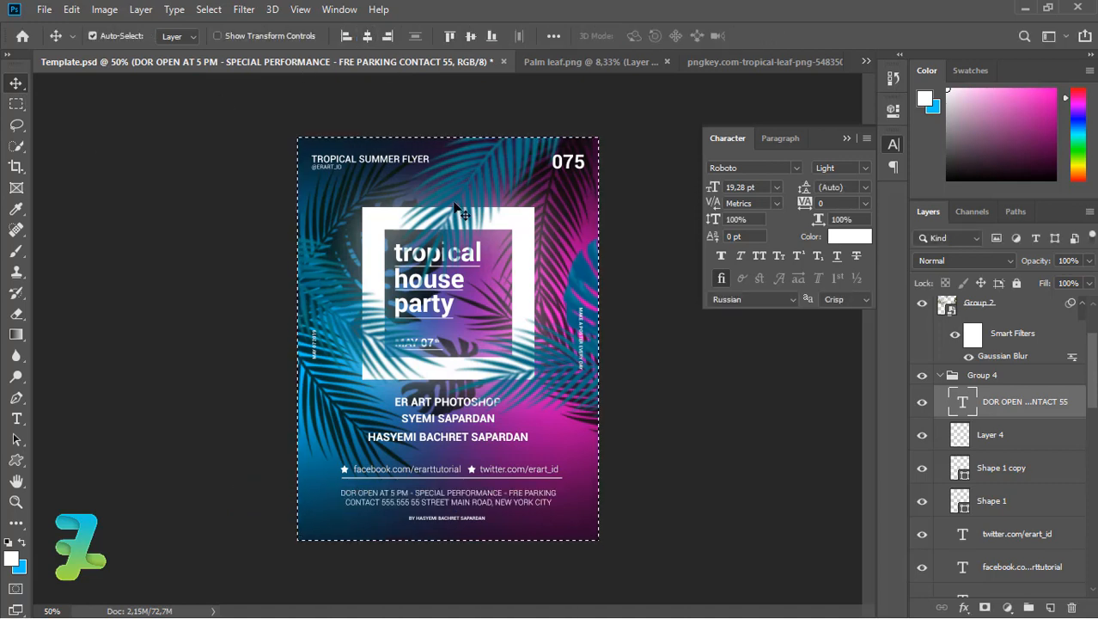